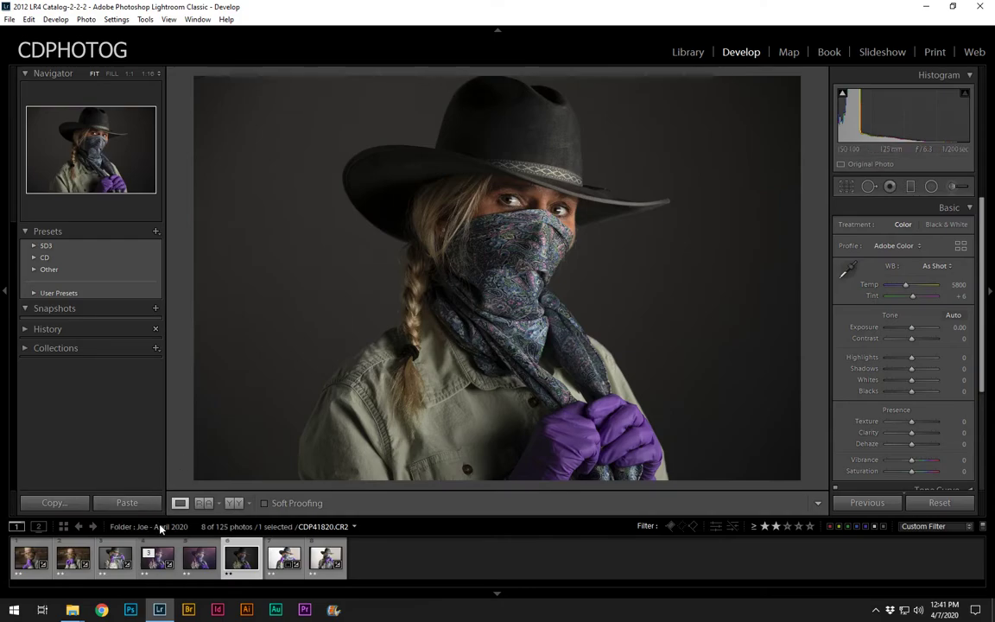
Step: View the finished CDP41820.tif edit and return to the unedited CDP41820.CR2 photo
left_click(155, 562)
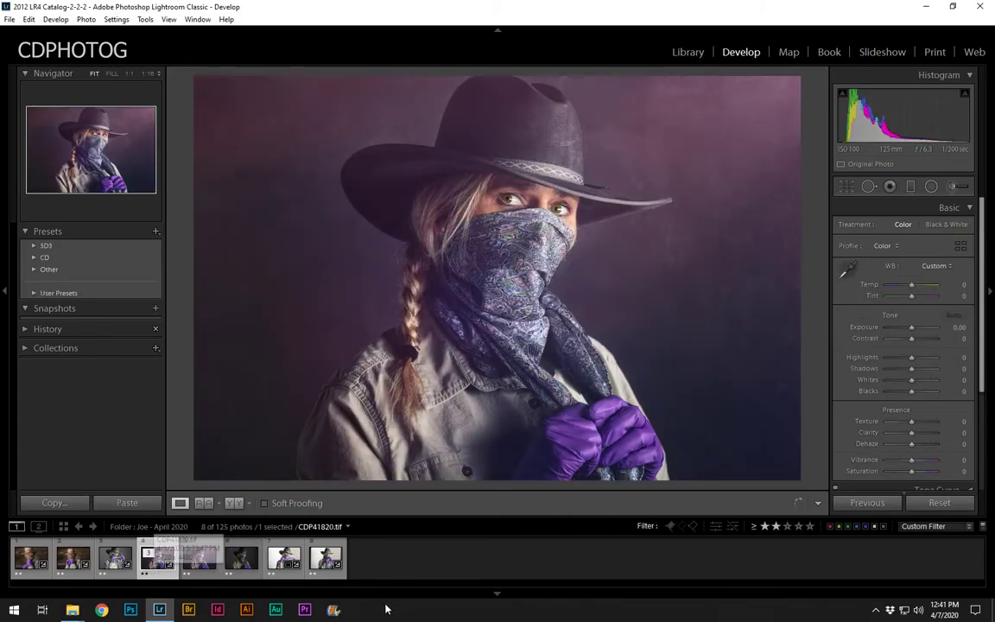
left_click(241, 557)
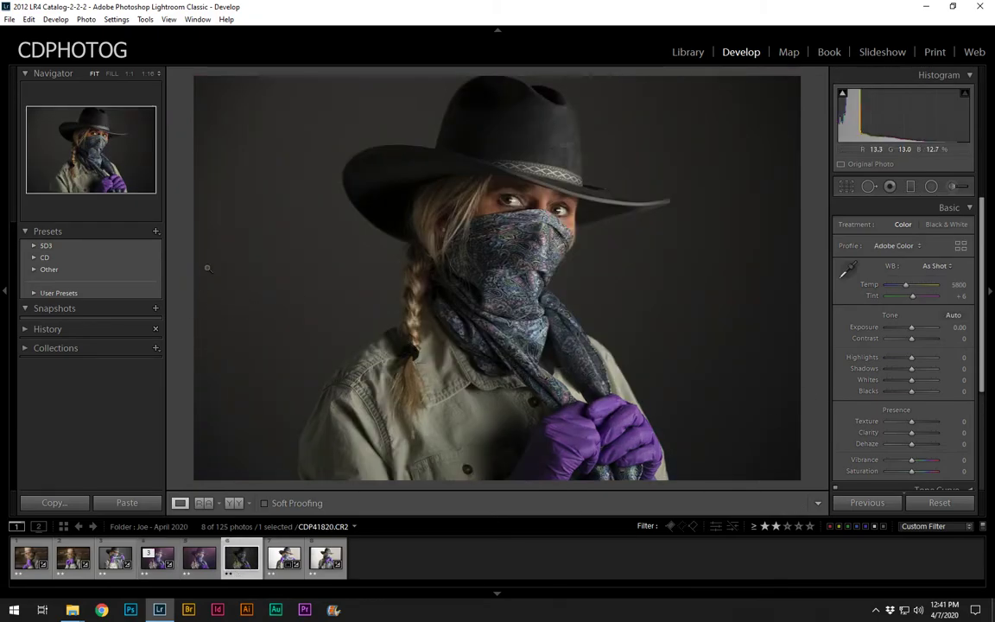
Step: Apply the CD - Studio Underexposed preset from the 5D3 group and lower the photo's exposure to +1.07
left_click(34, 247)
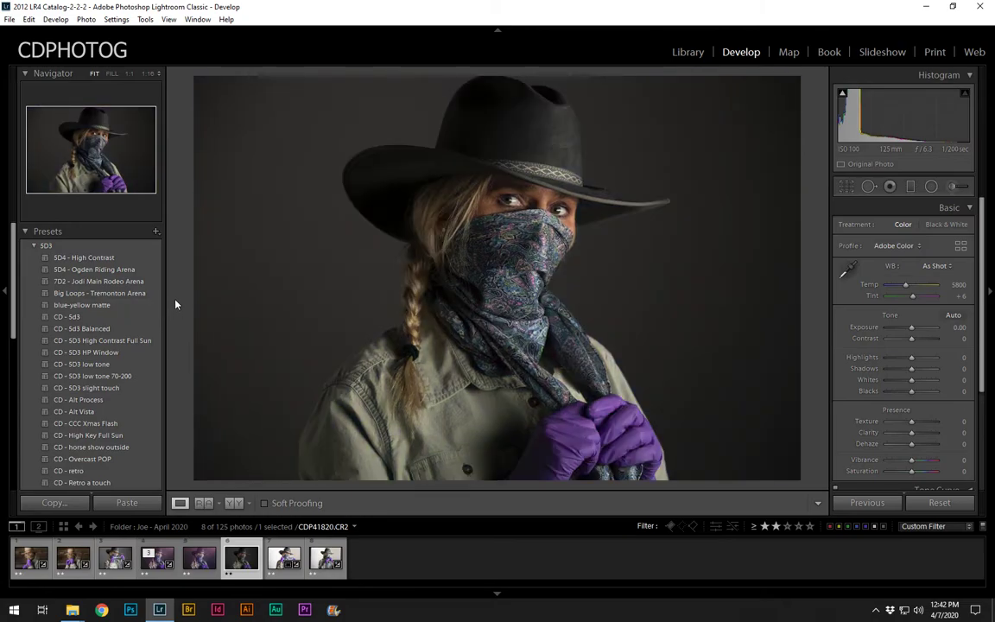
scroll(164, 302, "down", 5)
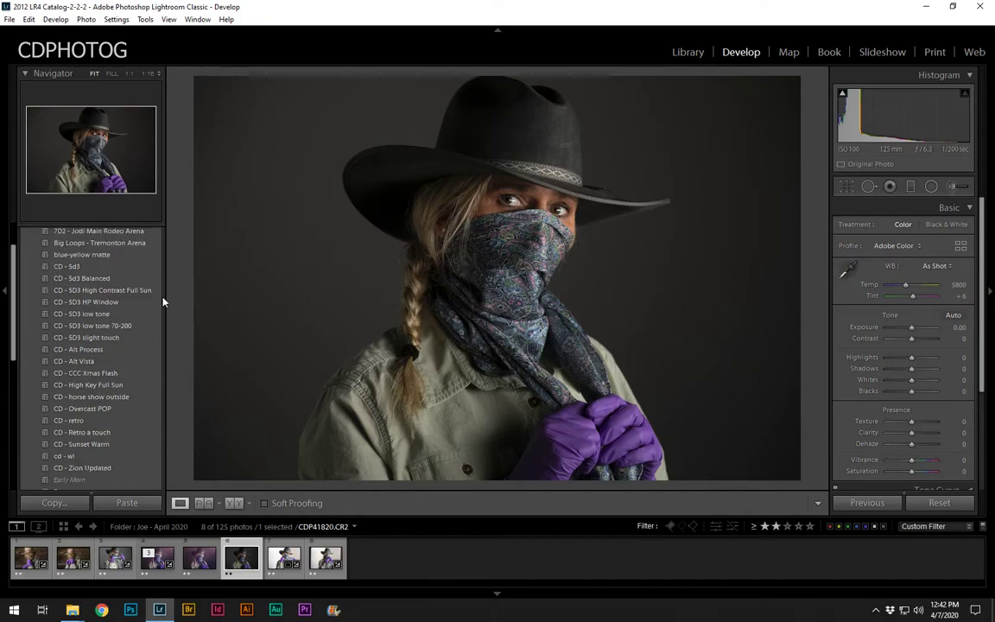
scroll(163, 300, "down", 3)
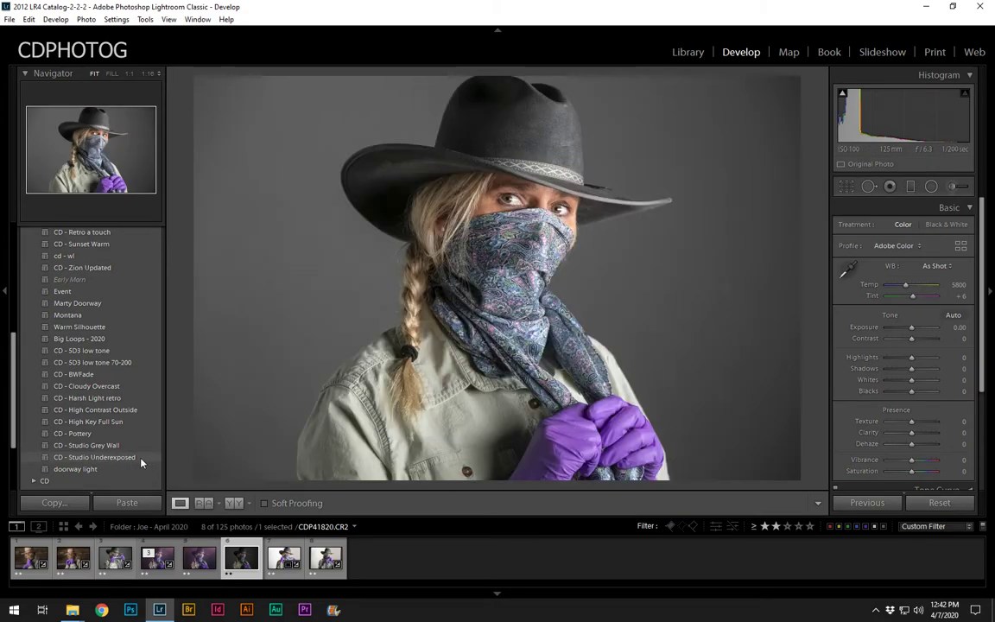
left_click(140, 463)
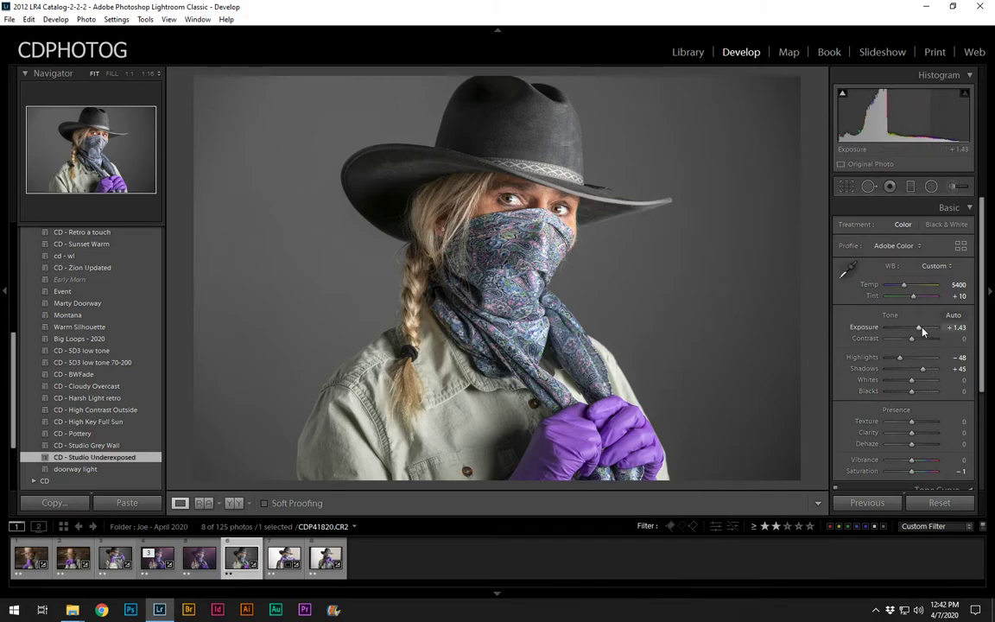
left_click_drag(921, 332, 918, 332)
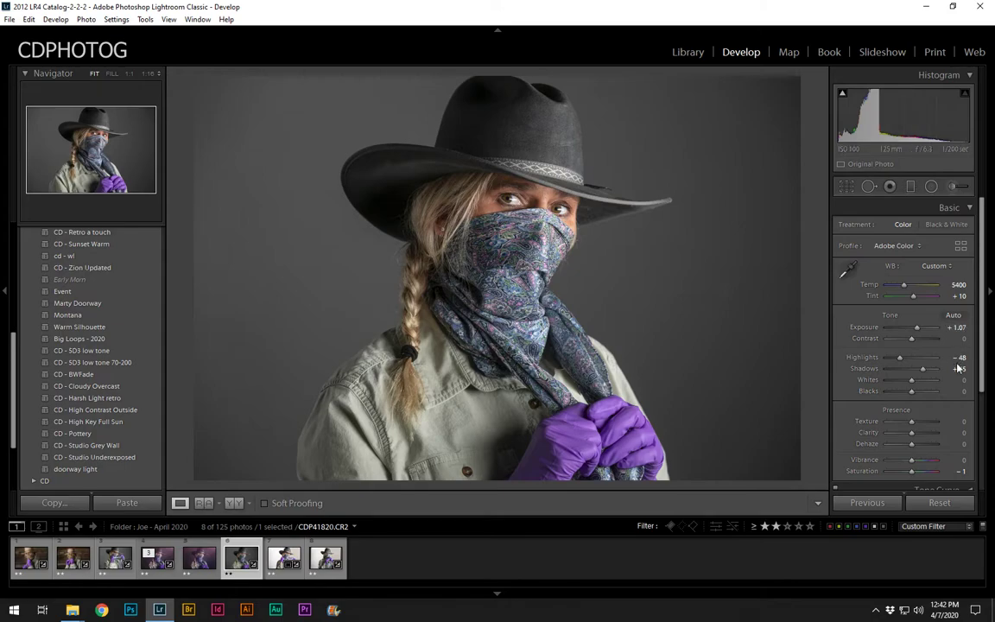
Step: Add a tall radial filter centred on the bandana that darkens the surroundings with exposure −0.44
left_click(931, 188)
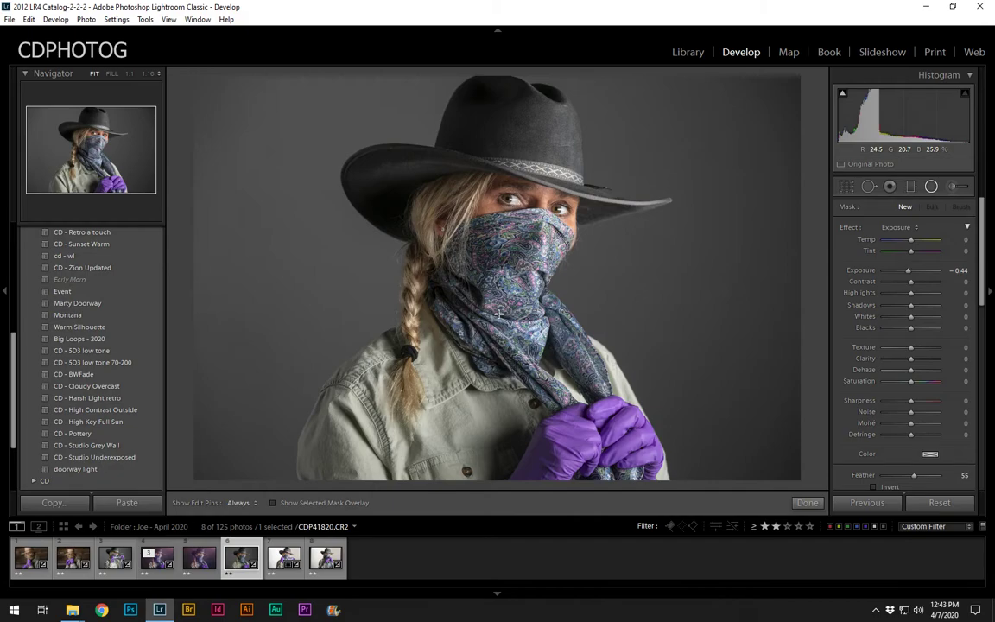
left_click_drag(510, 240, 578, 420)
mouse_move(501, 286)
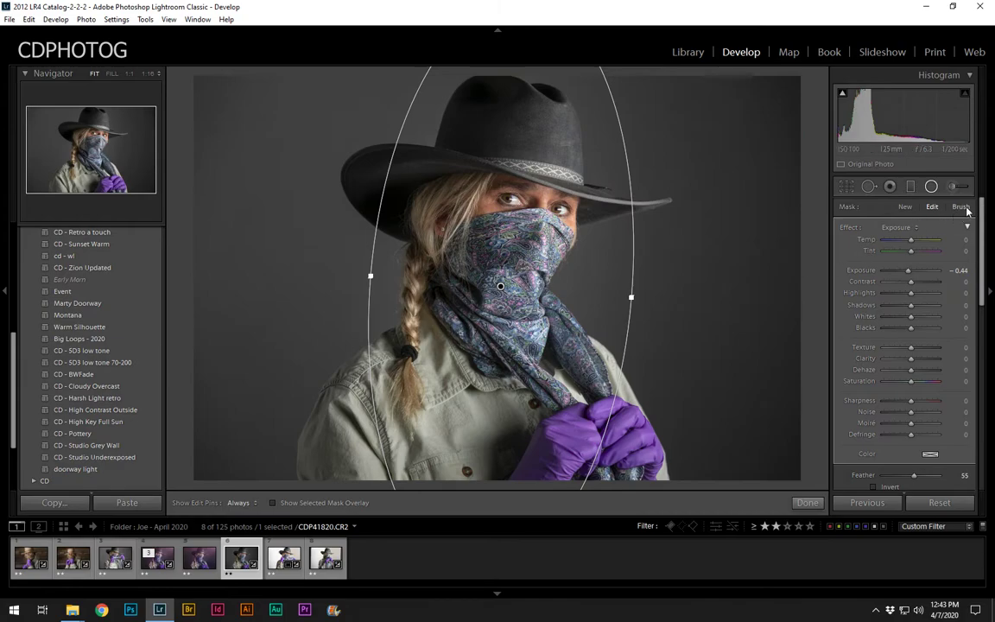
Step: Erase the radial filter's darkening from the blonde hair and braid with the mask brush at size 5.0
left_click(963, 208)
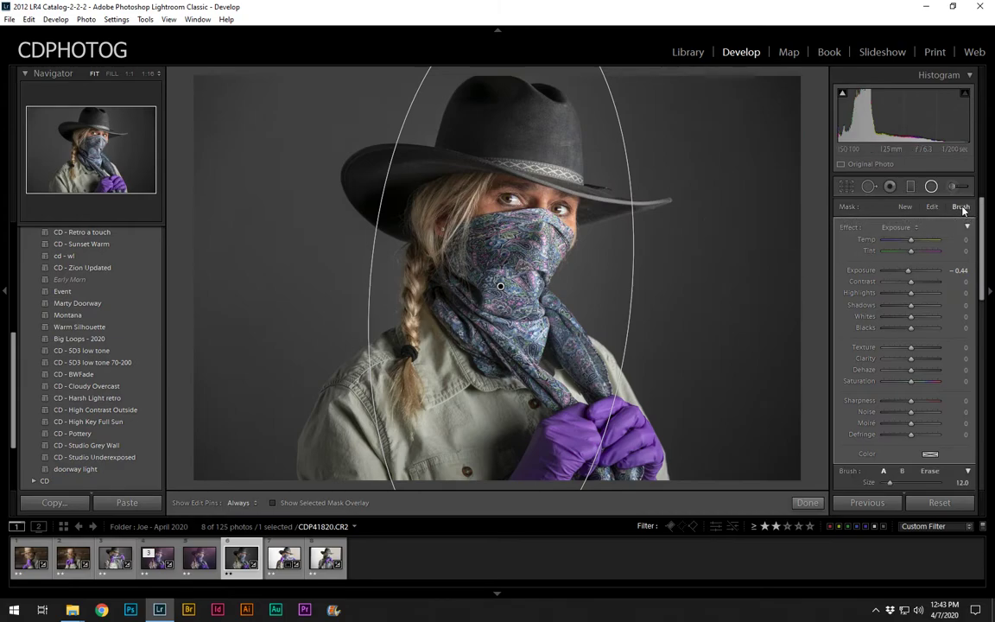
key("alt")
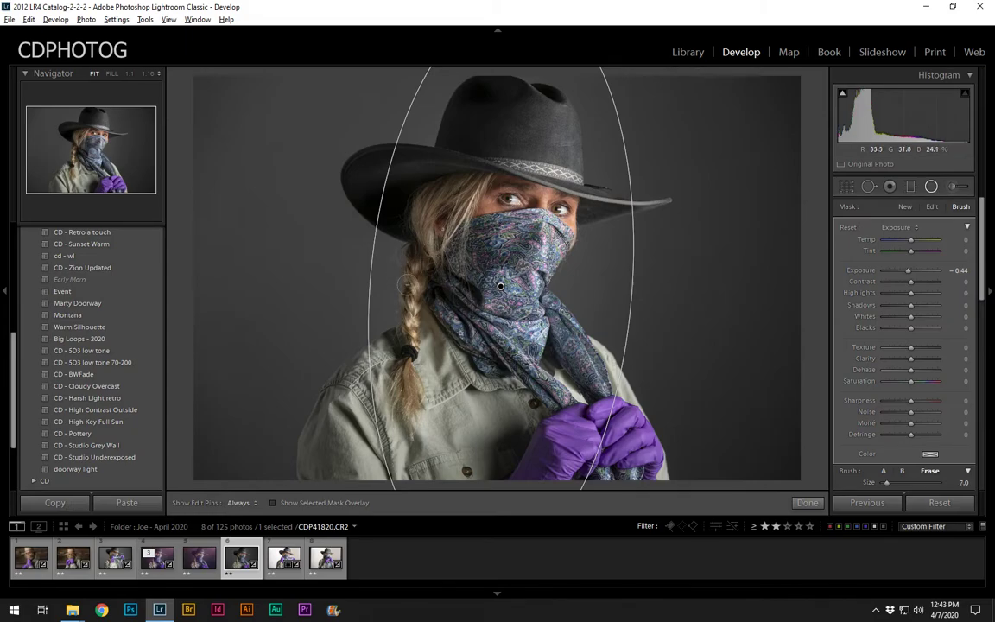
key("h")
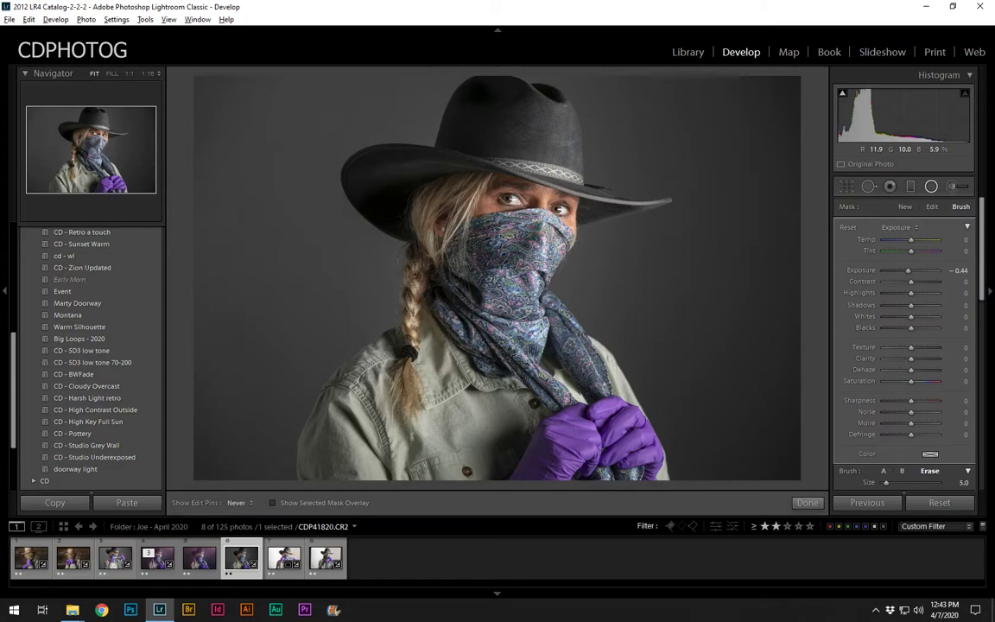
key("h")
key("h")
key("h")
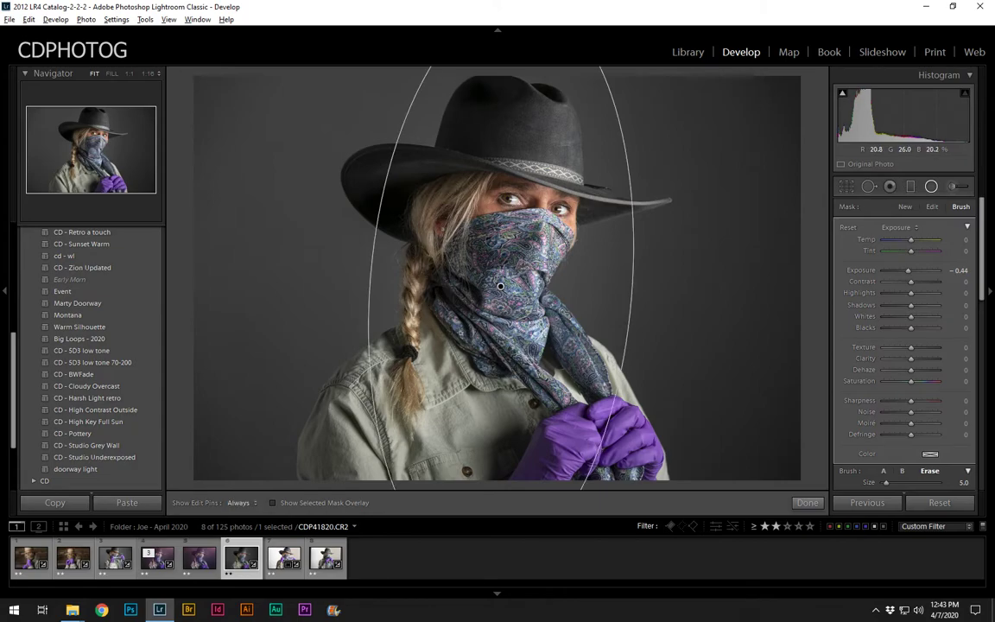
key("h")
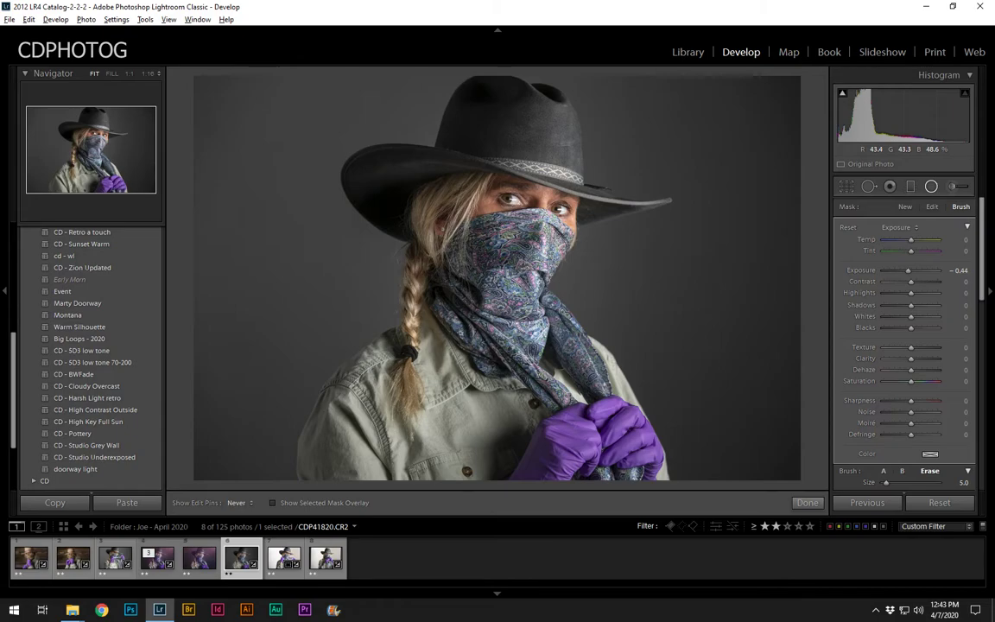
key("h")
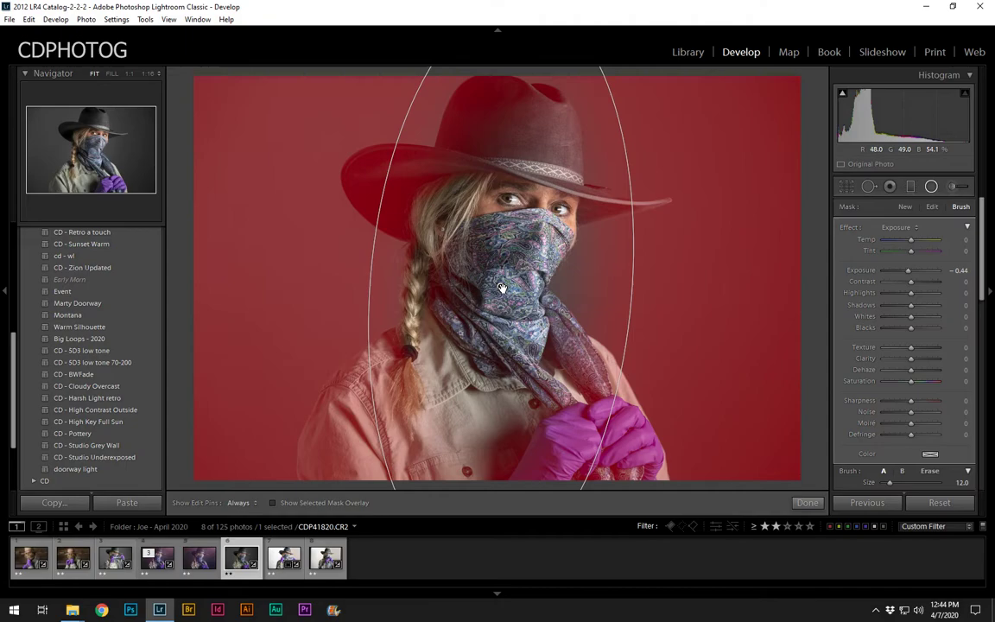
Step: Erase the radial filter's darkening from the purple gloves with the mask brush at size 8.0, and close the filter
key("alt")
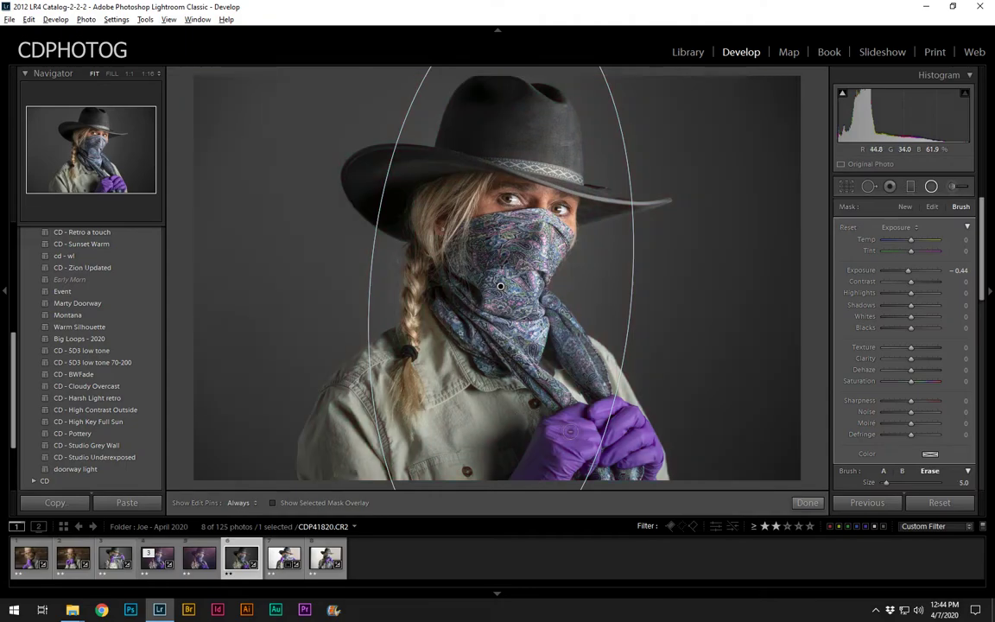
scroll(573, 414, "up", 3)
key("h")
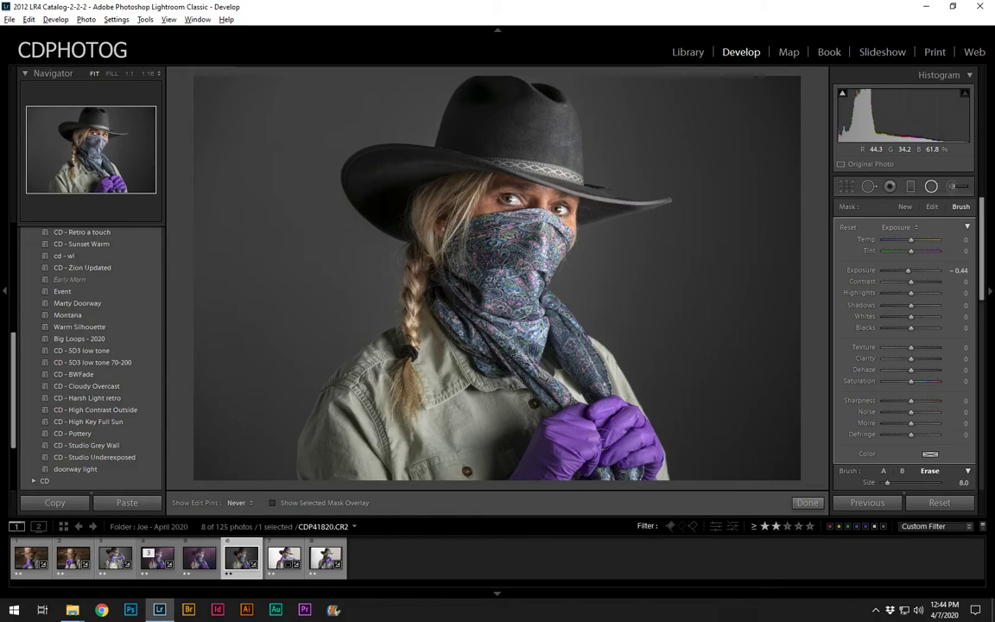
key("h")
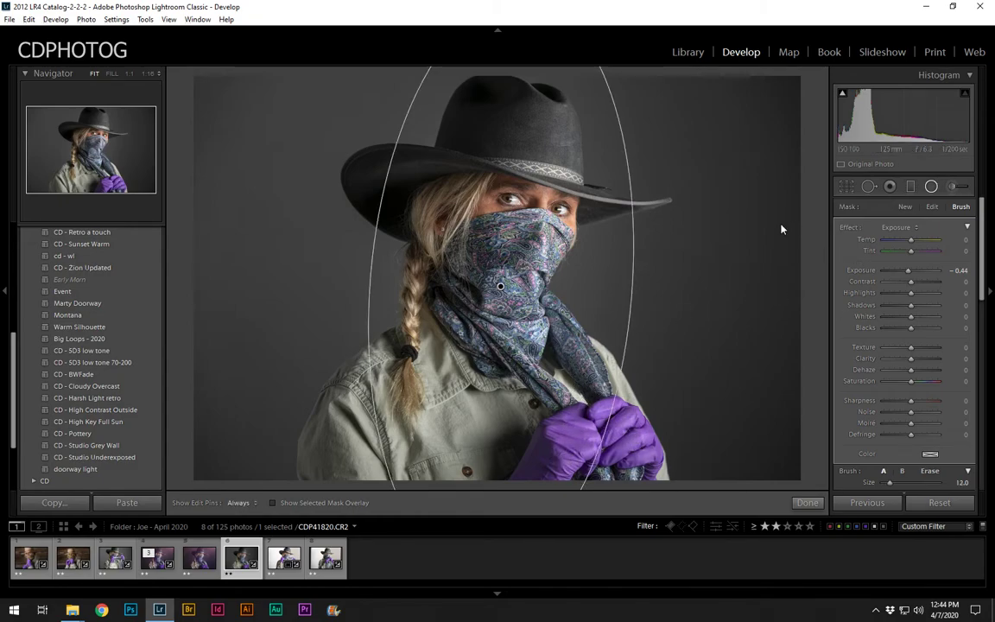
left_click(931, 190)
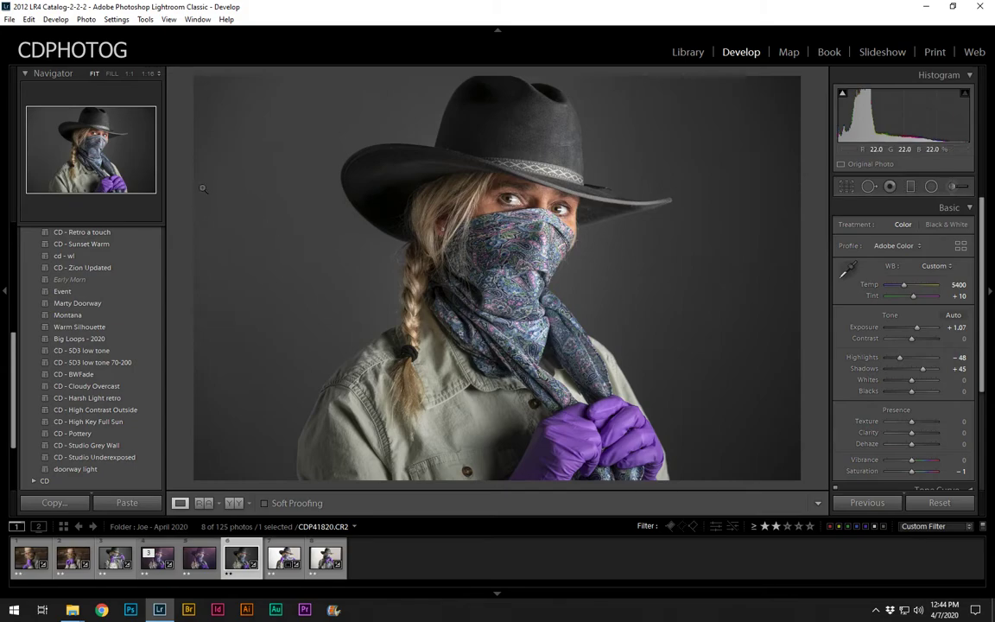
Step: Darken the backdrop's left side with a slightly tilted graduated filter at exposure −0.44, and compare the photo with its before version
left_click(912, 186)
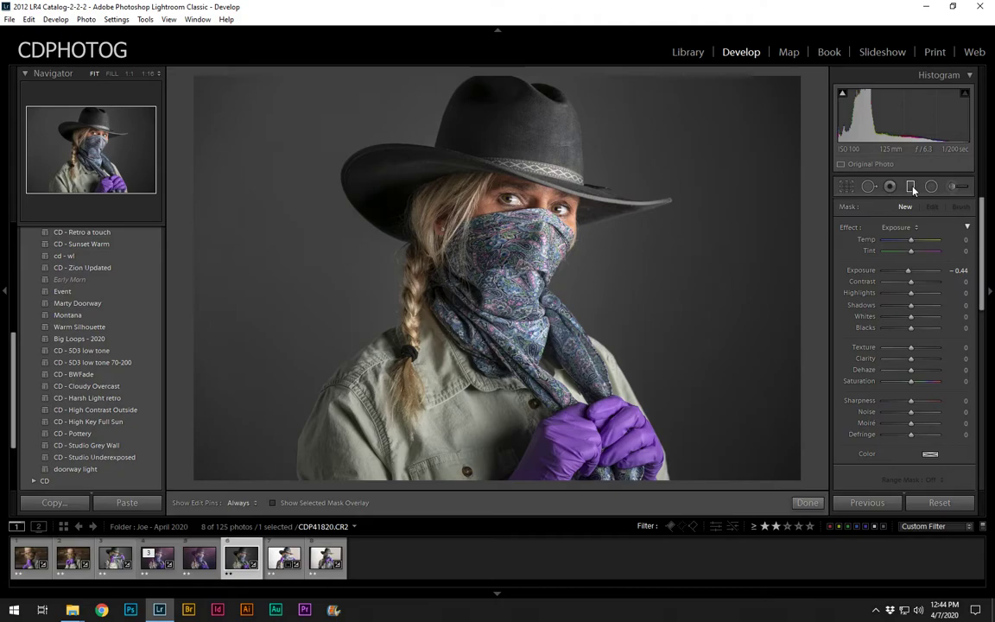
left_click_drag(200, 205, 366, 229)
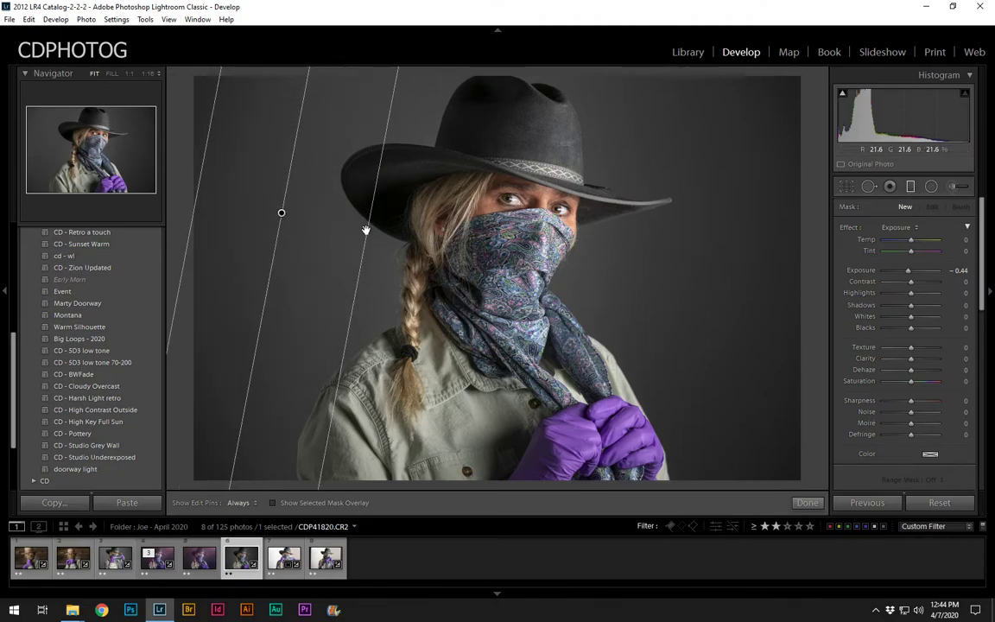
left_click(910, 186)
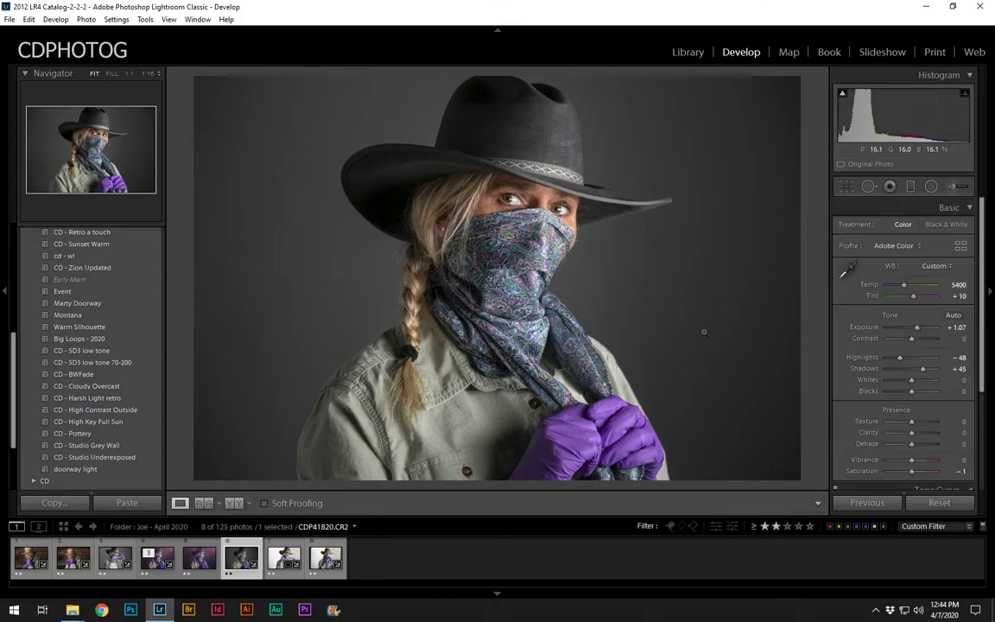
key("backslash")
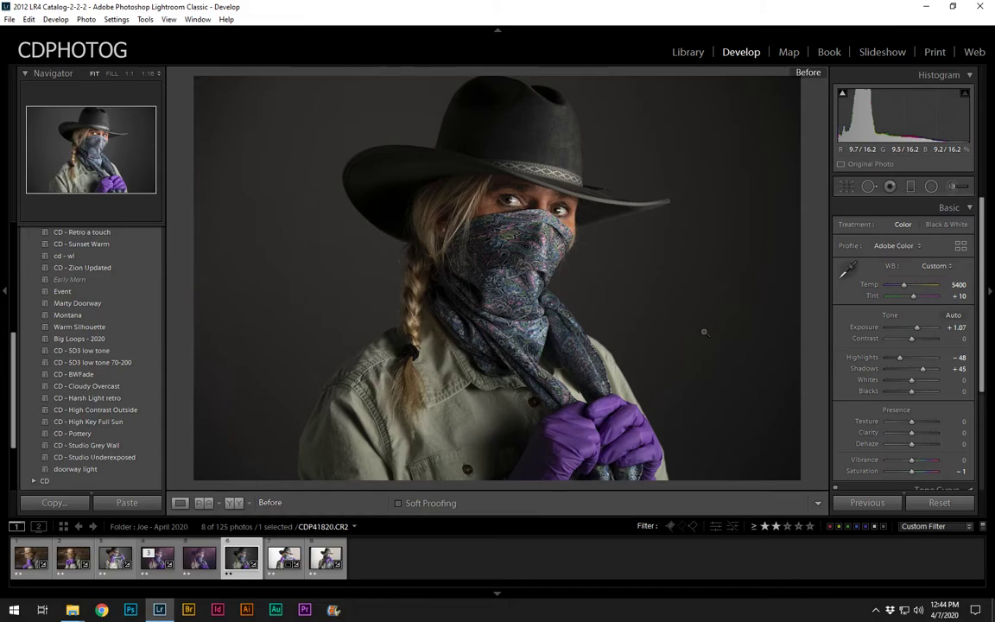
key("backslash")
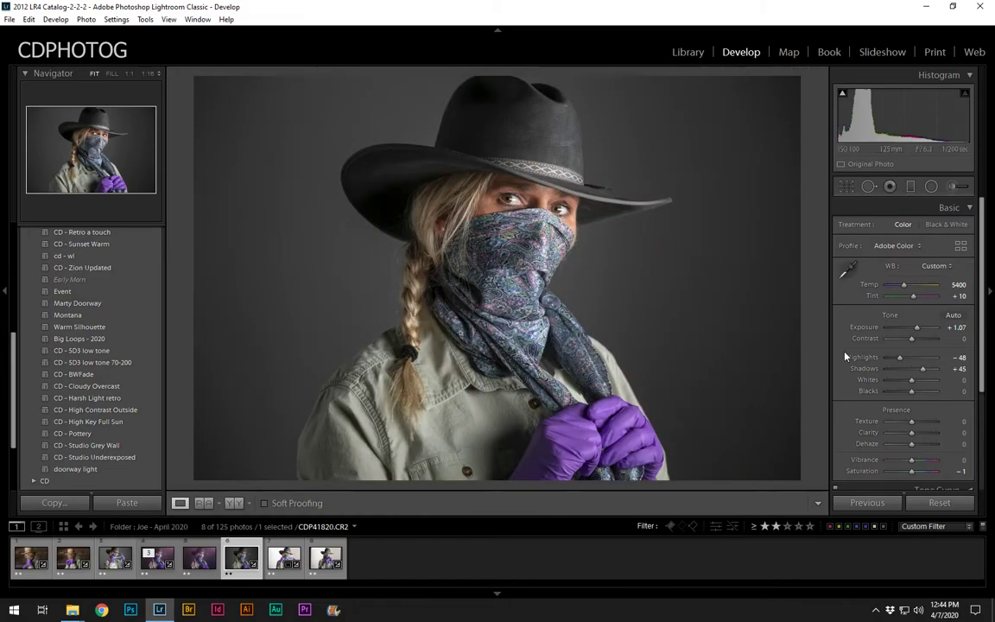
Step: Set the white balance by sampling the grey backdrop just beside the bandana
scroll(886, 344, "down", 2)
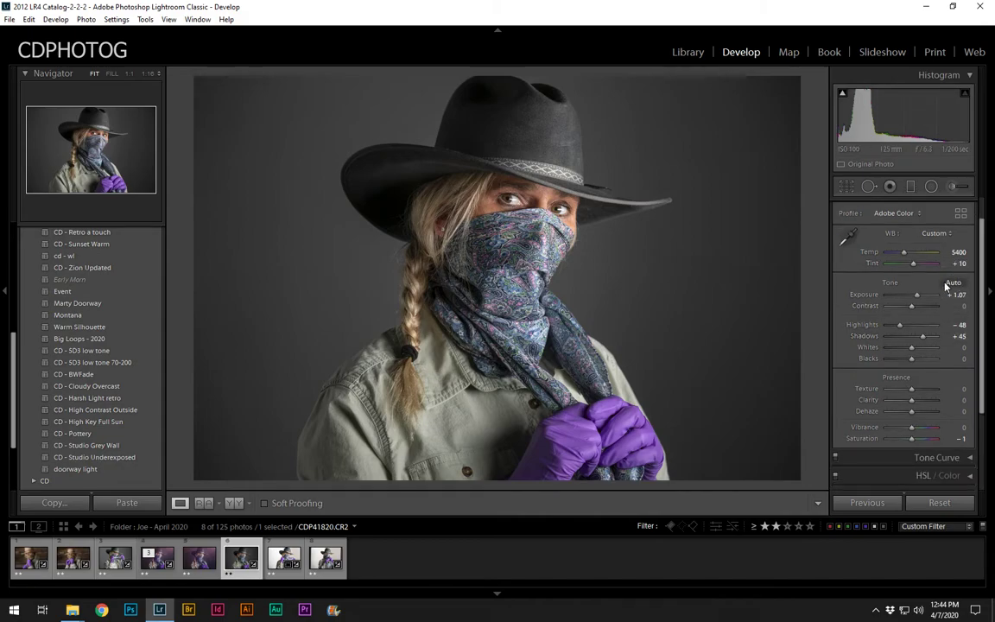
left_click(852, 239)
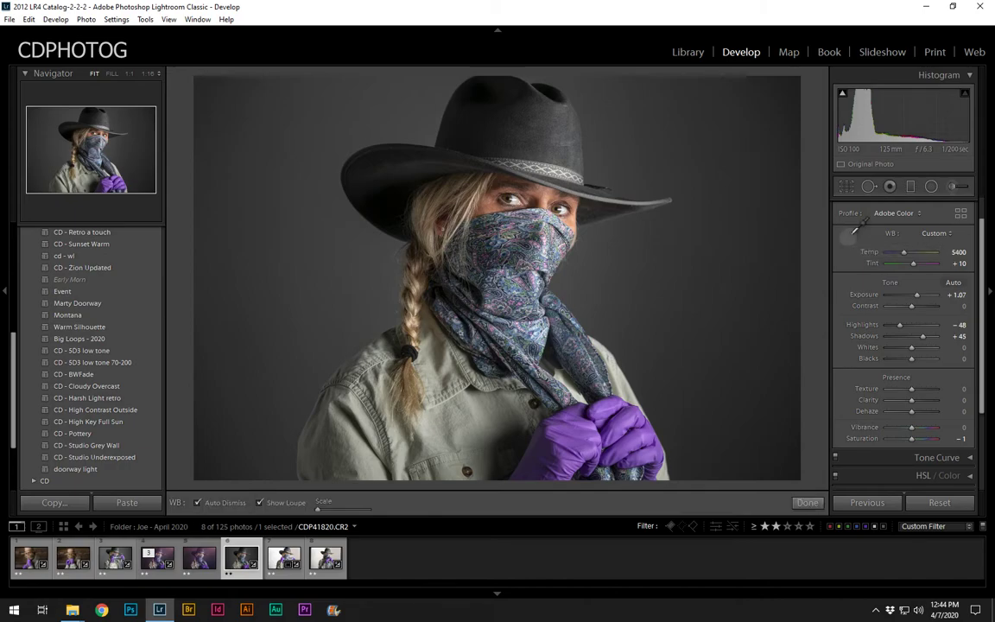
left_click(569, 275)
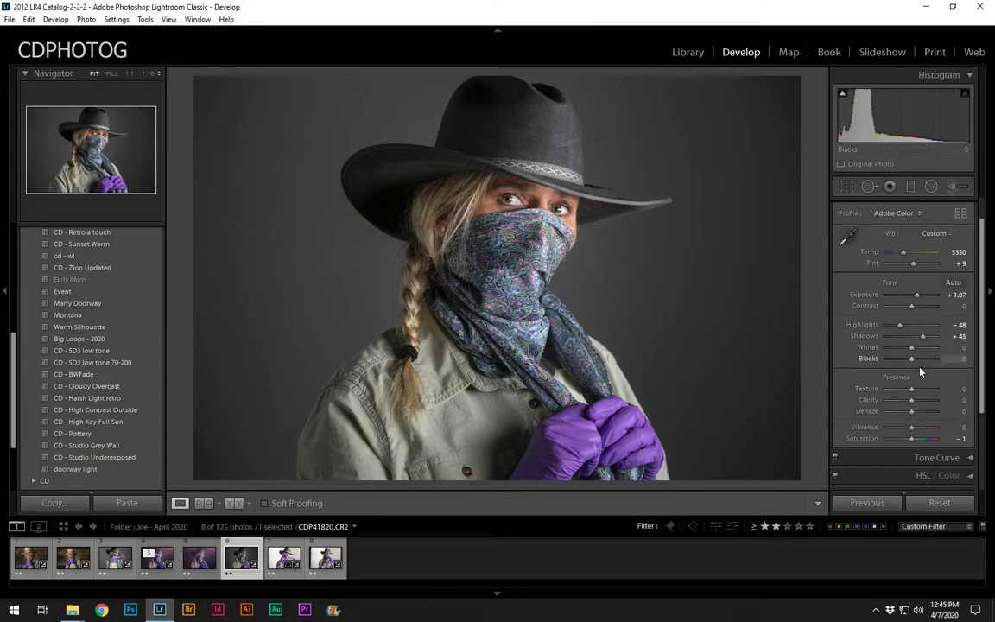
Step: Check the photo's chromatic aberration and lens profile correction settings
scroll(909, 413, "down", 3)
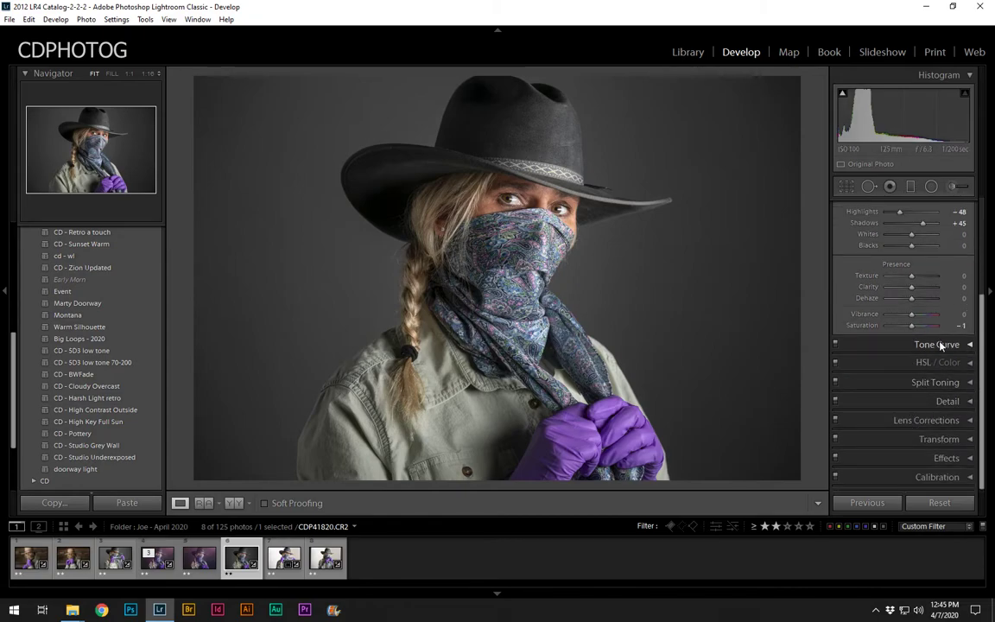
left_click(939, 423)
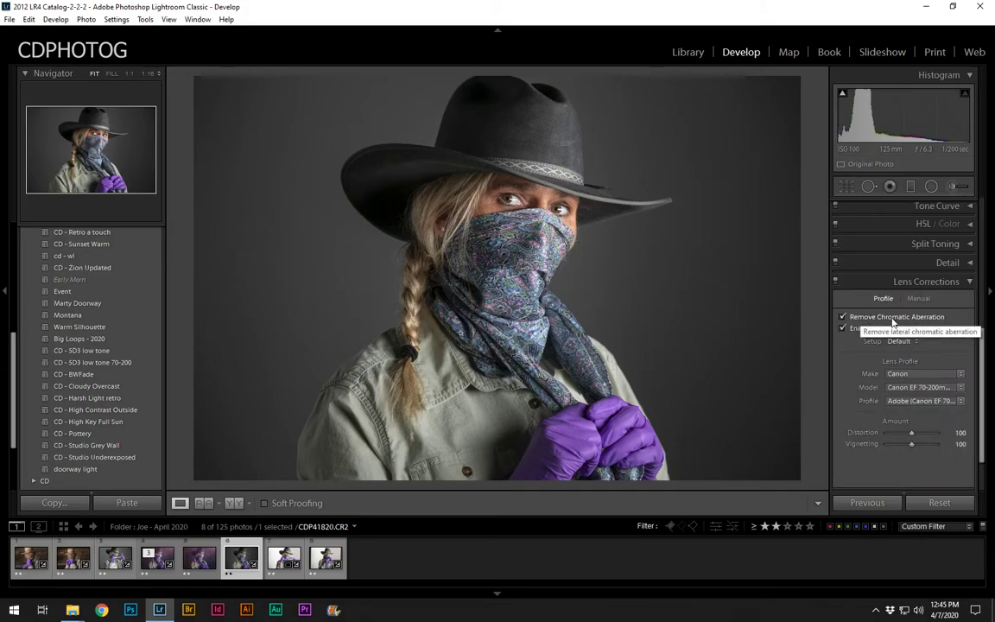
left_click(953, 284)
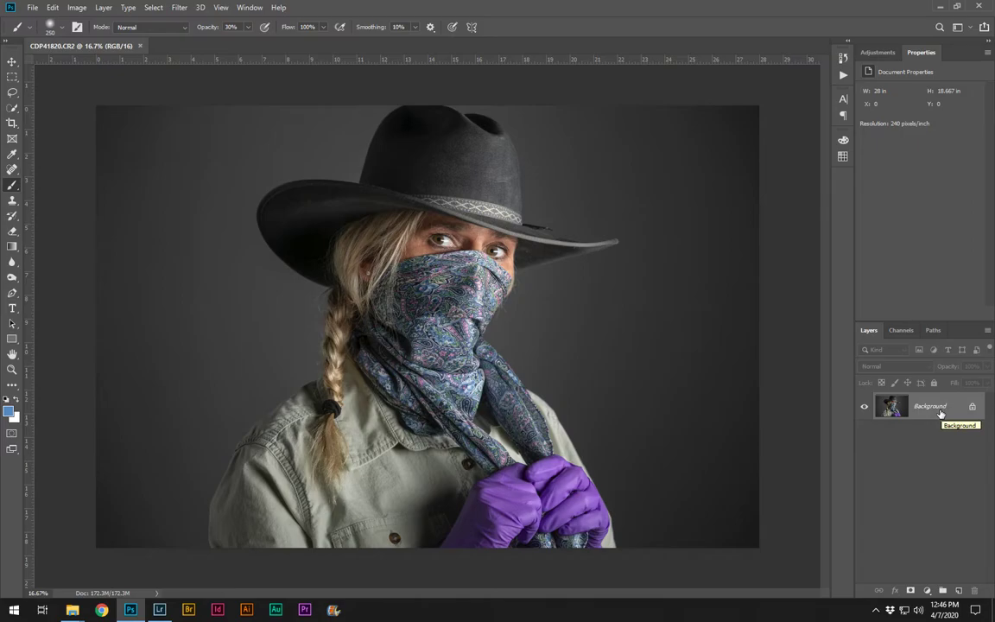
Step: In Photoshop, duplicate the Background layer, fit the image to the window and open the copy in Analog Efex Pro 2
left_click_drag(940, 413, 959, 590)
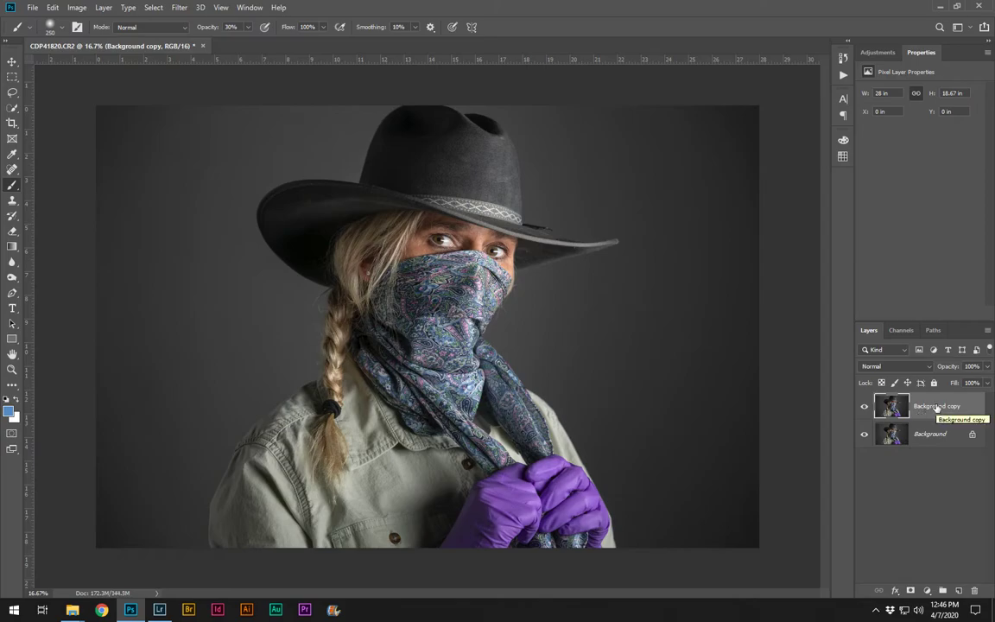
key("ctrl+0")
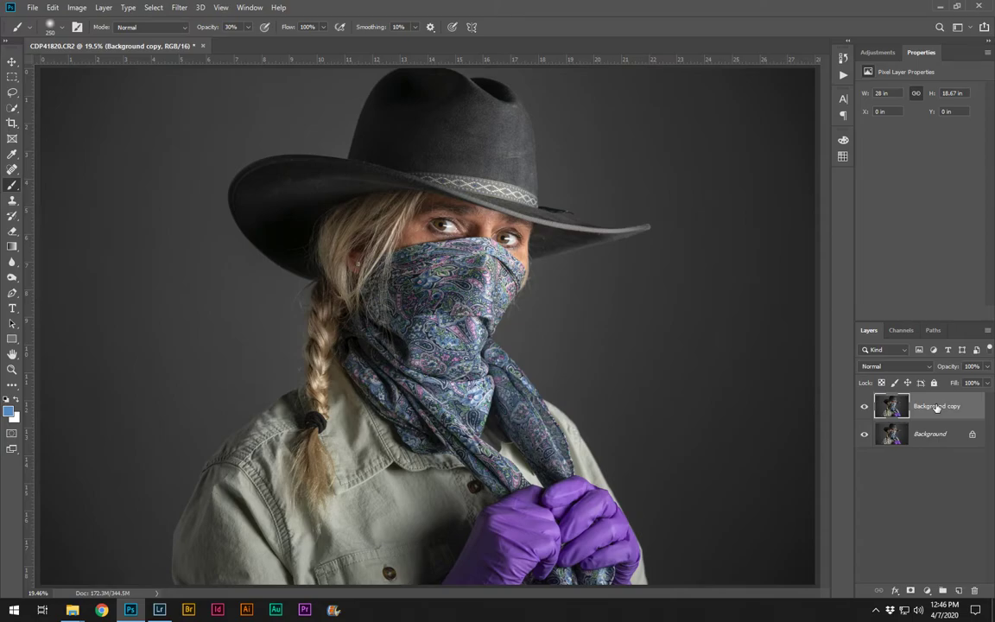
left_click(180, 8)
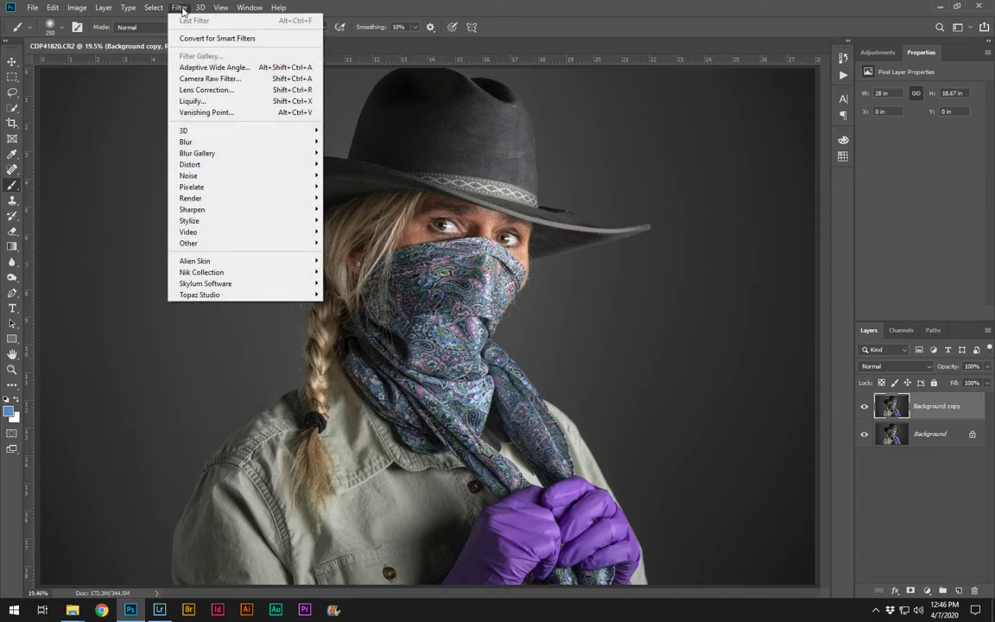
mouse_move(229, 275)
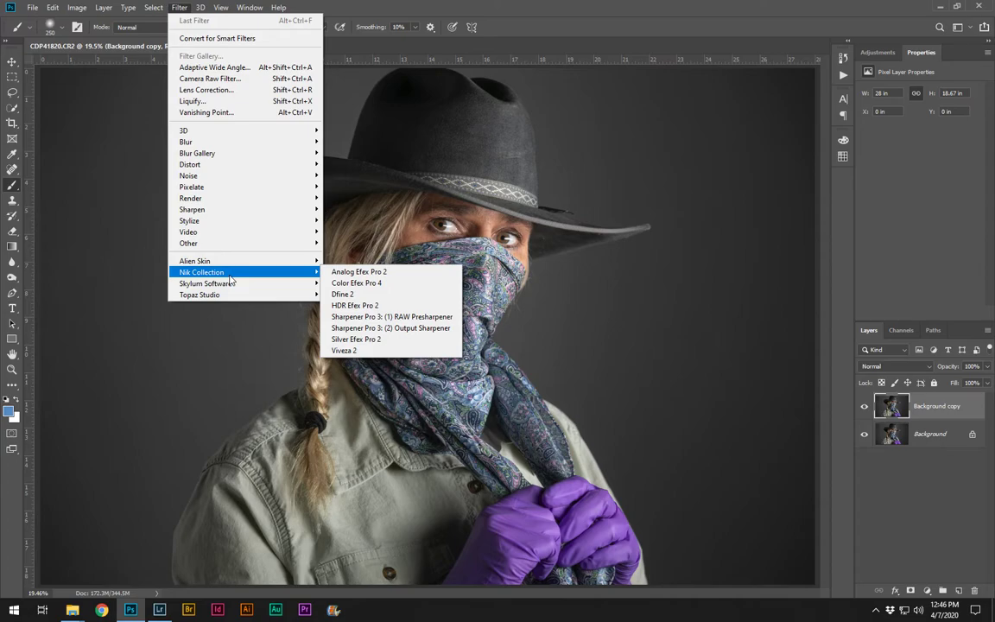
left_click(373, 275)
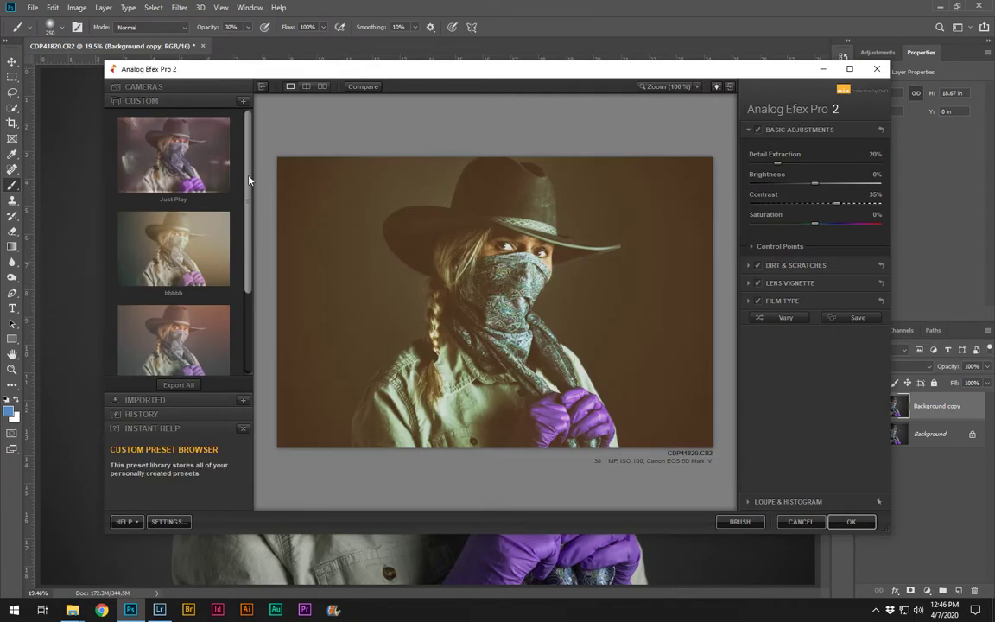
Step: Apply the custom Just Play preset and turn off its motion blur, dirt and scratches, photo plate, frames, and levels and curves effects
left_click(173, 170)
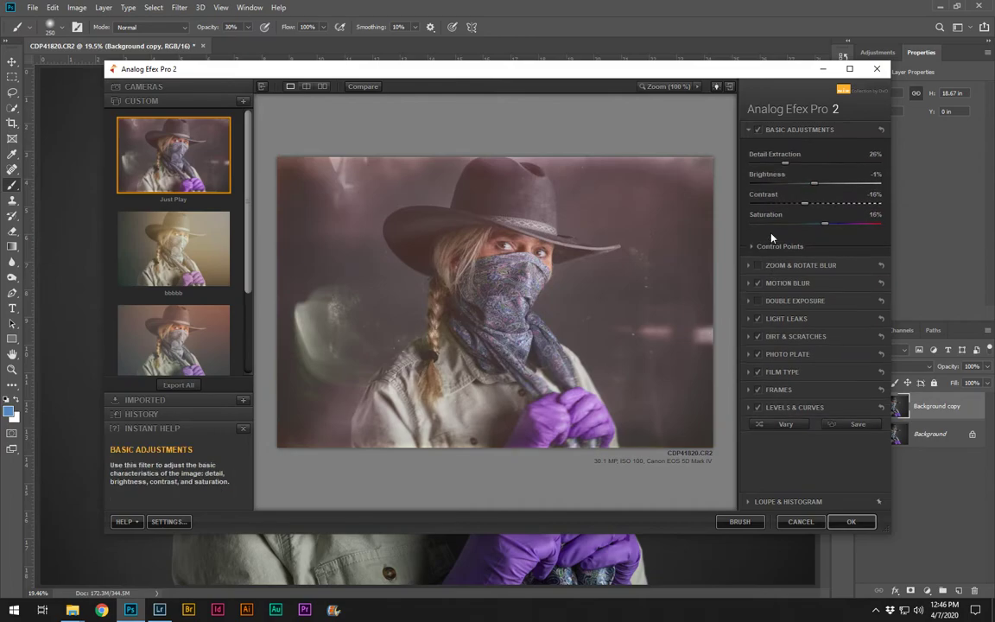
left_click(797, 130)
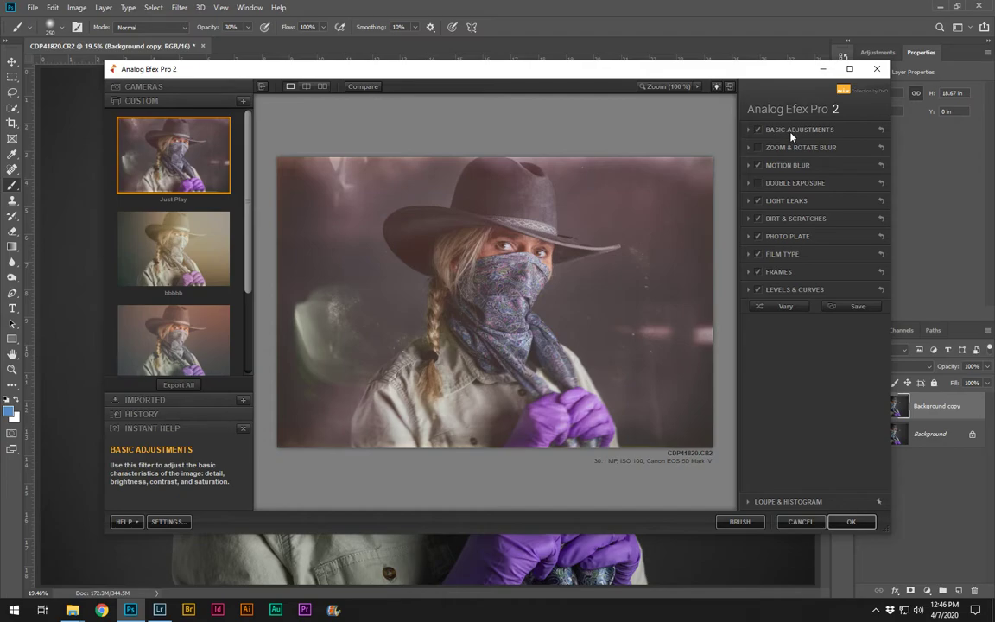
left_click(758, 166)
left_click(758, 201)
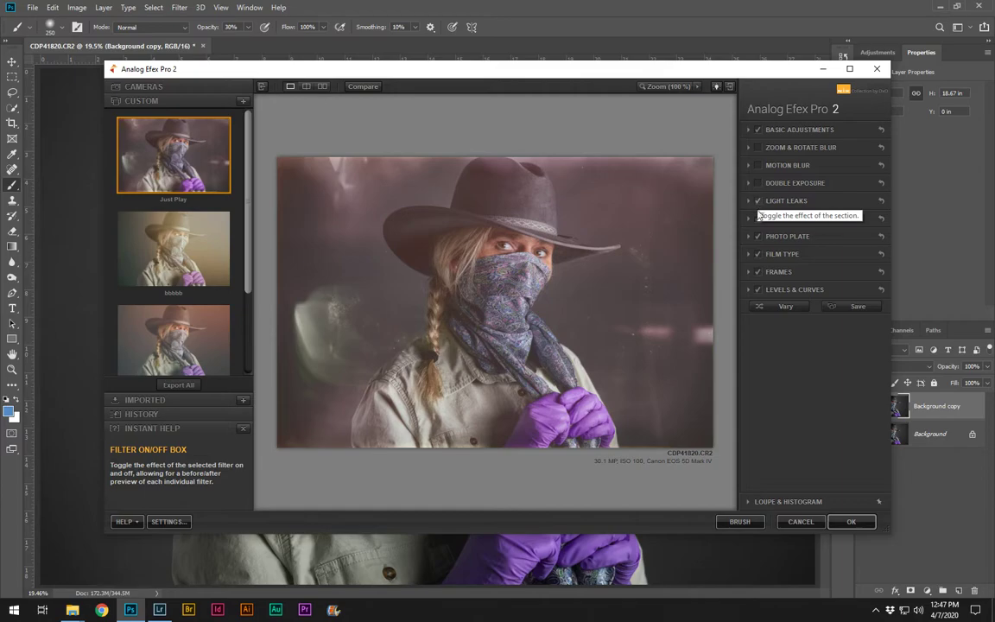
left_click(758, 219)
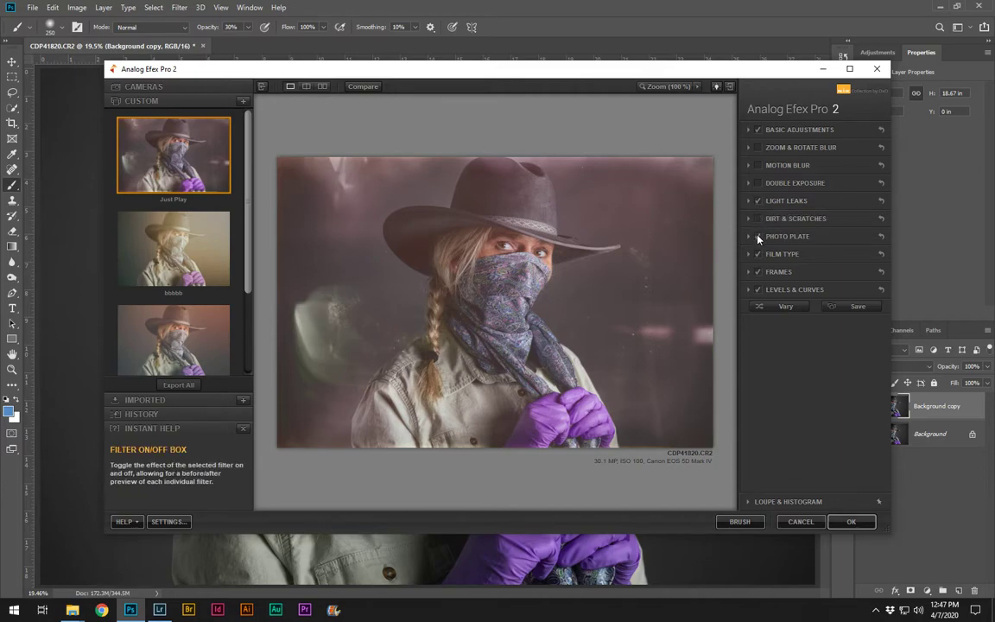
left_click(758, 237)
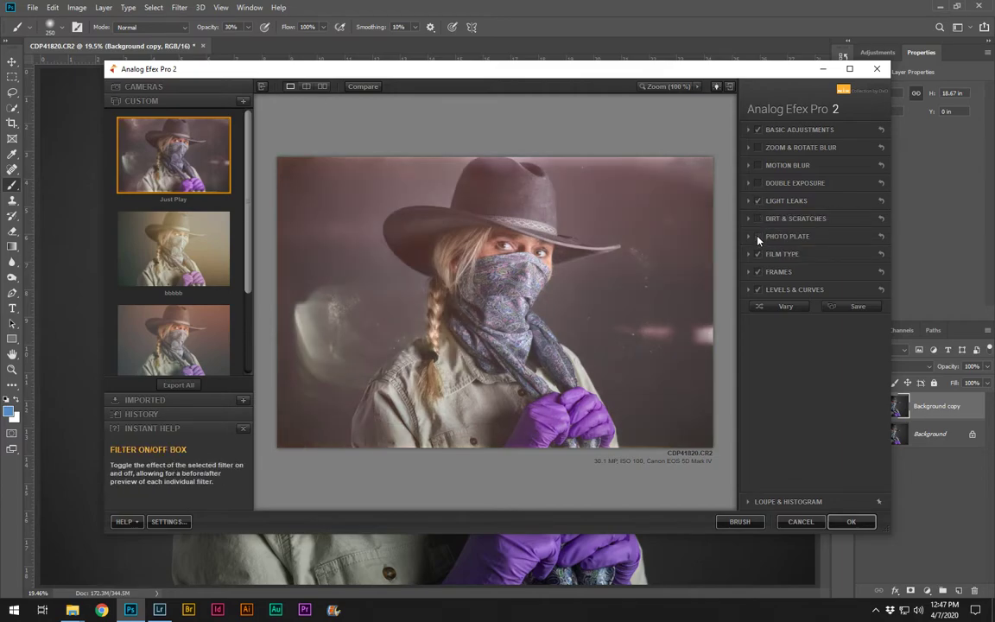
left_click(757, 290)
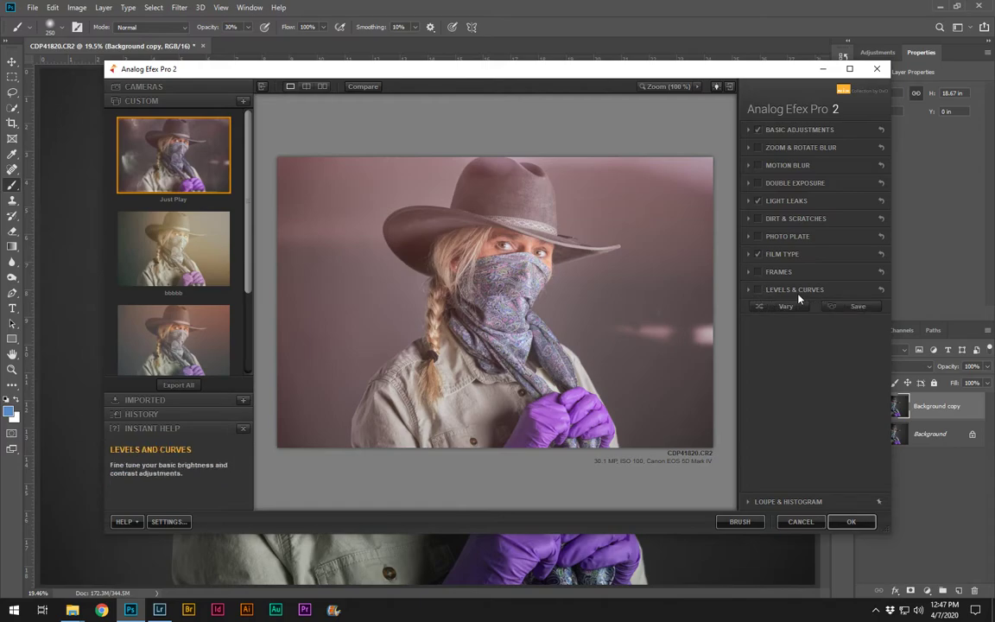
Step: Set the basic adjustments to detail extraction 15%, brightness -33%, contrast -19% and saturation 6%
left_click(796, 132)
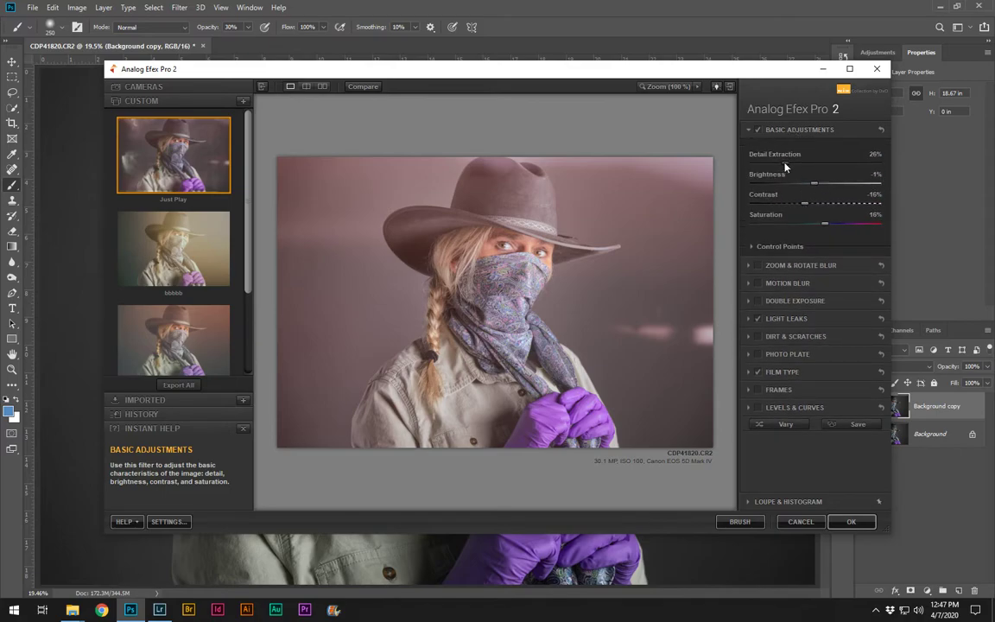
left_click_drag(774, 165, 800, 187)
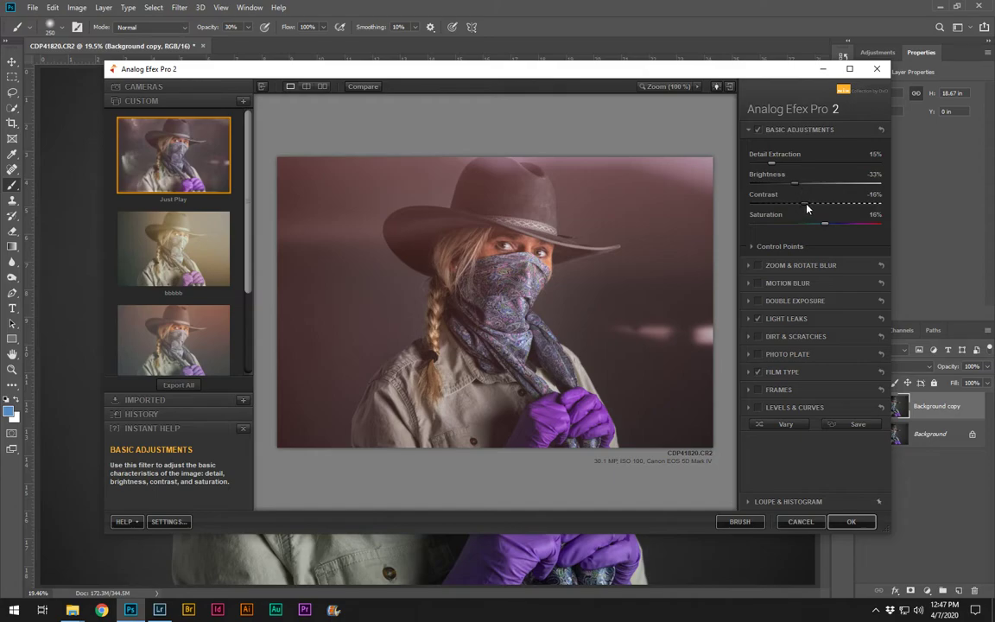
left_click_drag(809, 208, 804, 207)
Step: Choose the soft magenta-and-blue light leak and move its centre to the hat brim's right tip so the glow covers the right backdrop
left_click(784, 318)
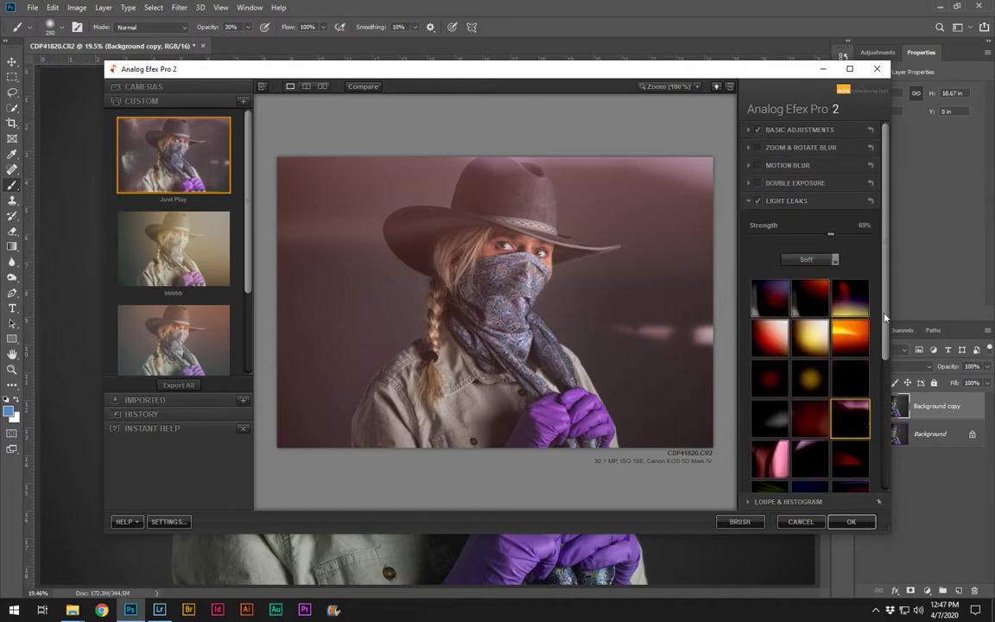
scroll(795, 280, "down", 5)
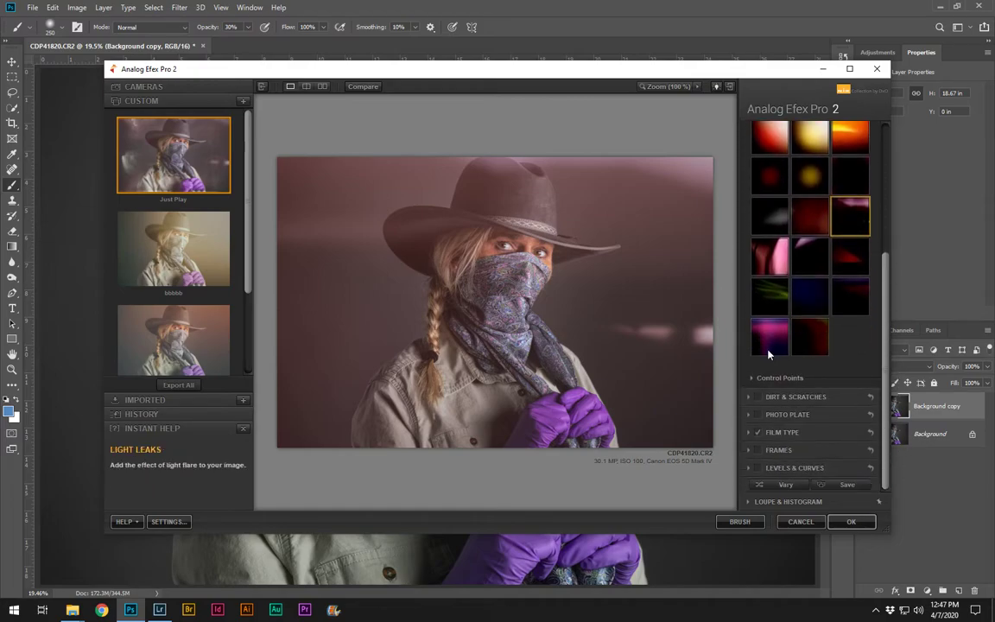
left_click(764, 340)
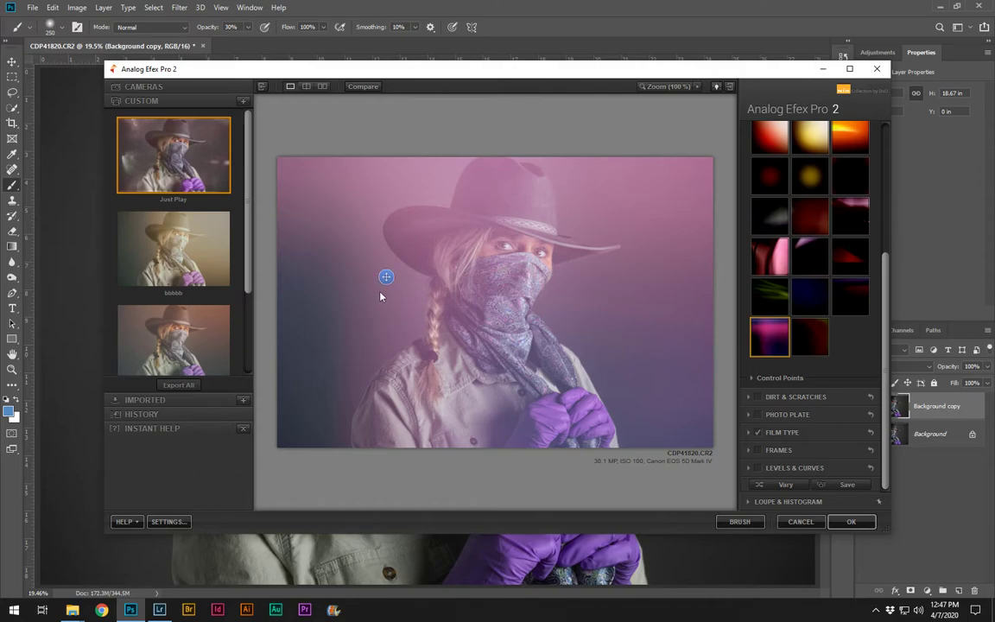
left_click_drag(386, 277, 603, 259)
left_click_drag(689, 273, 726, 230)
left_click_drag(637, 211, 686, 257)
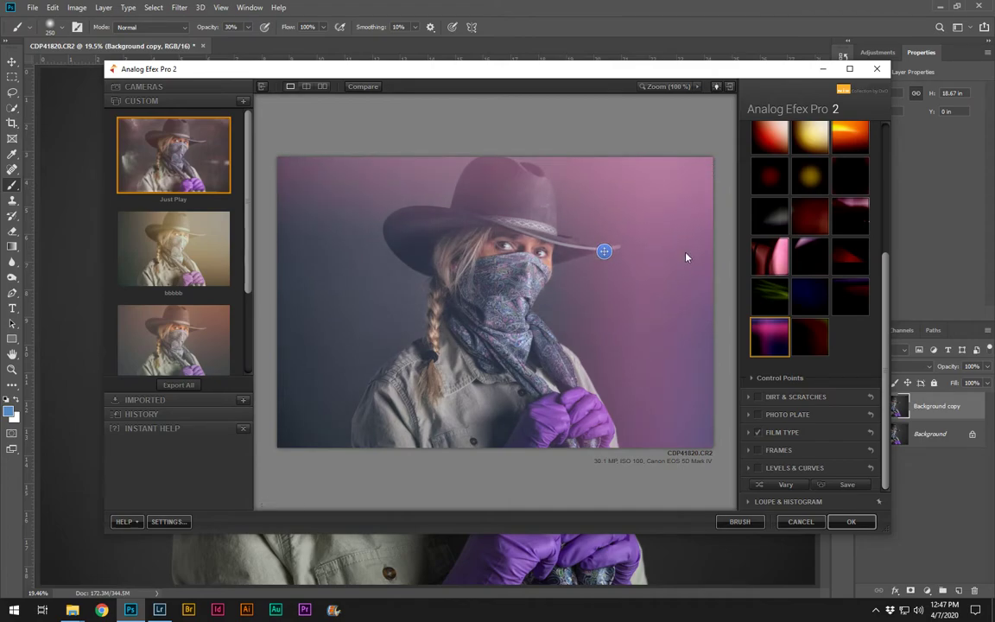
Step: Add a light leak control point on the bandana just below the eyes, and reduce the leak's effect there
left_click(779, 379)
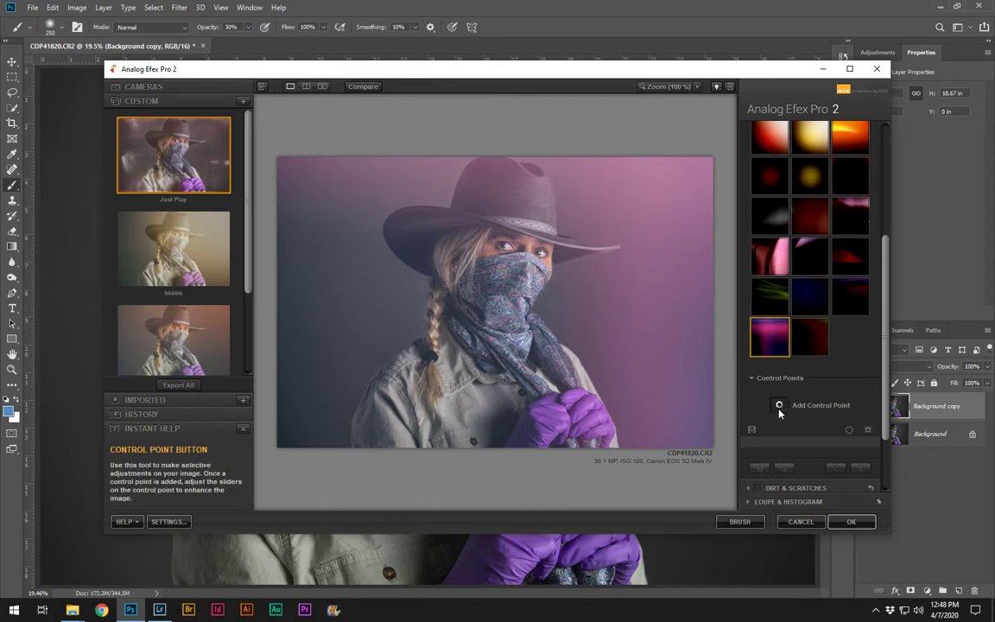
left_click(779, 406)
left_click(521, 263)
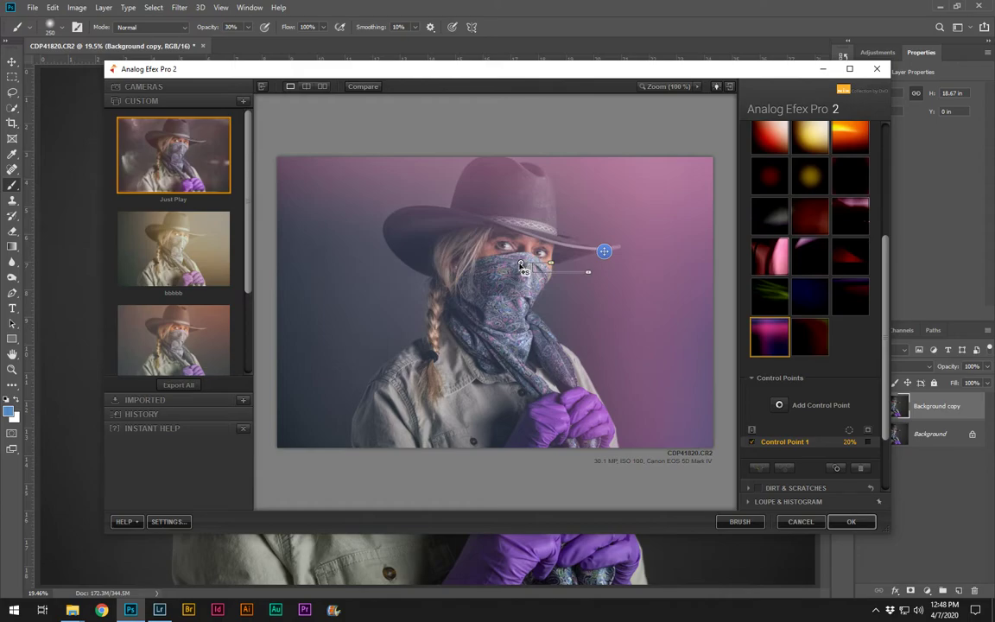
left_click_drag(520, 263, 508, 274)
left_click_drag(578, 291, 543, 292)
left_click_drag(543, 292, 539, 294)
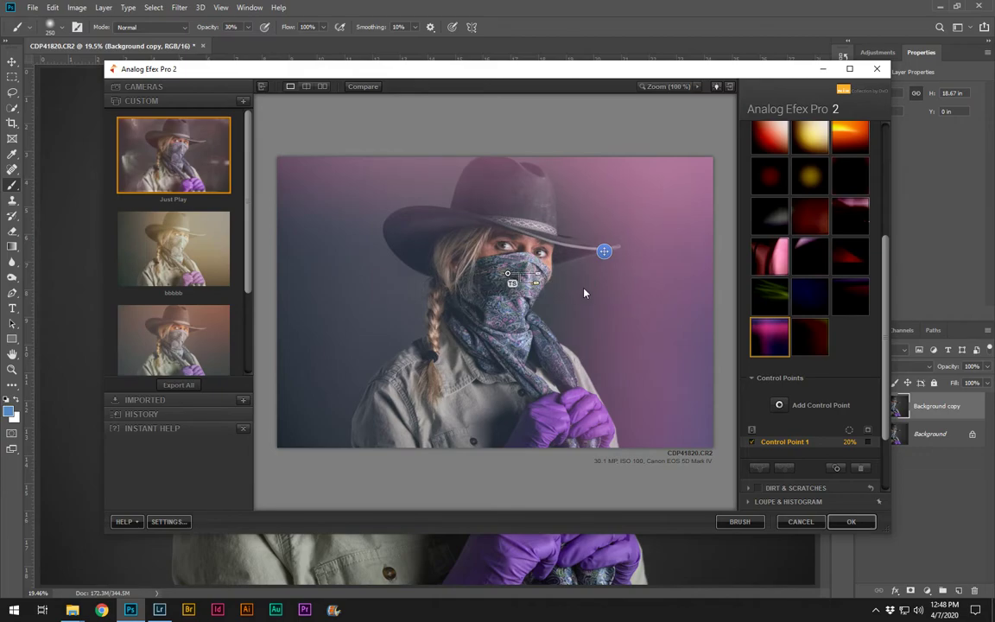
mouse_move(608, 254)
left_mouse_down()
mouse_move(609, 263)
mouse_move(605, 253)
left_mouse_up()
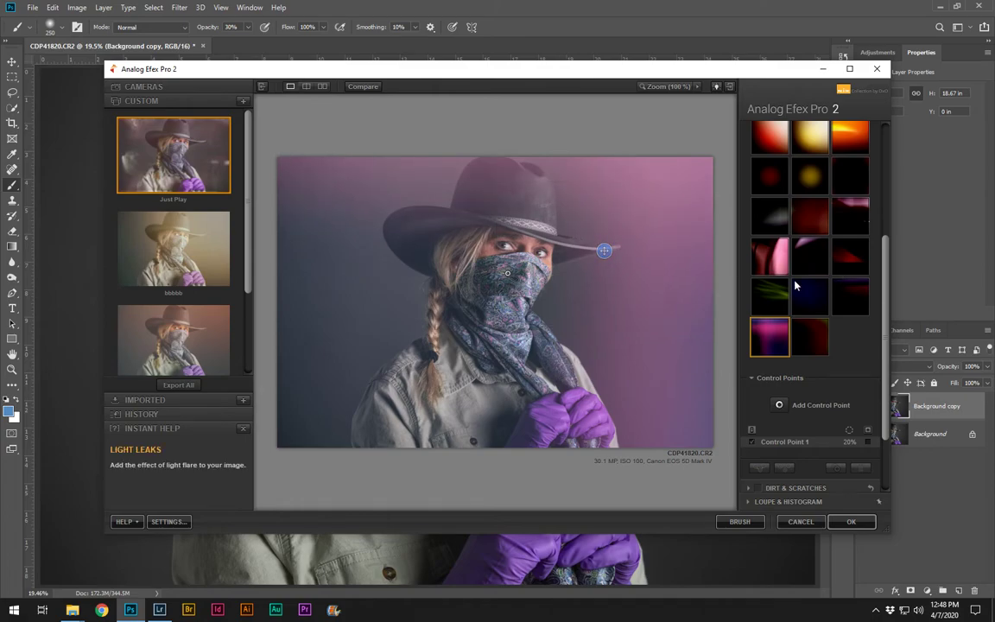
scroll(885, 337, "up", 5)
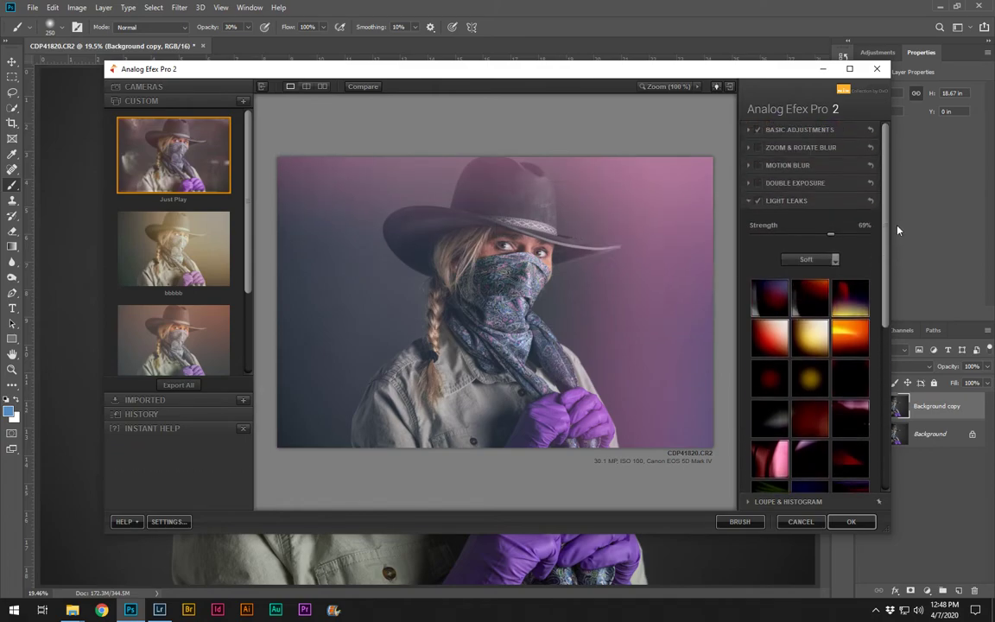
left_click(783, 202)
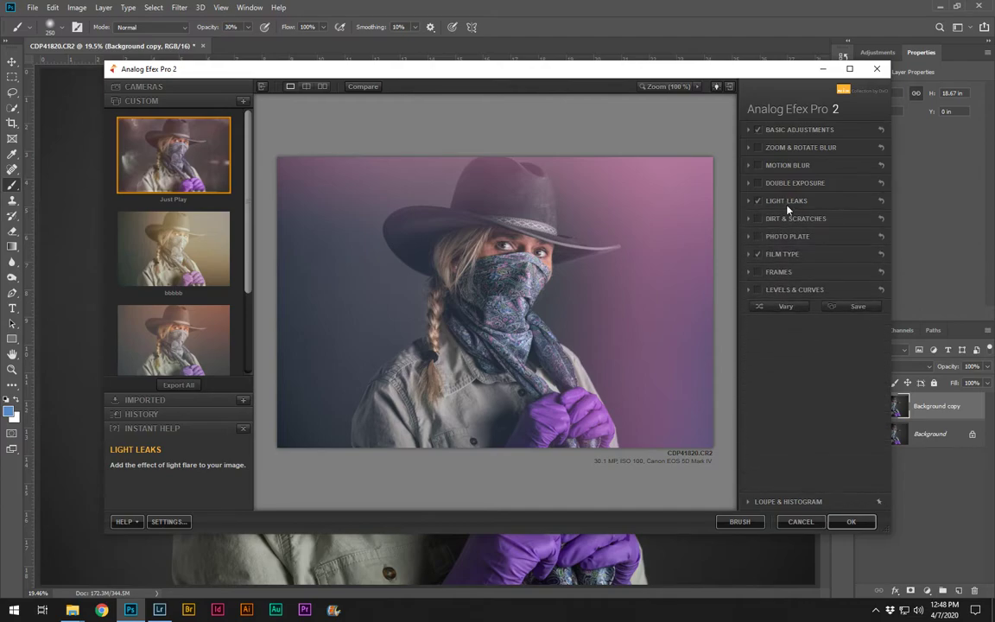
Step: Compare the Cool film types, settle on purple-tinted variant 2, and set it to strength 47%, grain per pixel 475 and less fading
left_click(780, 255)
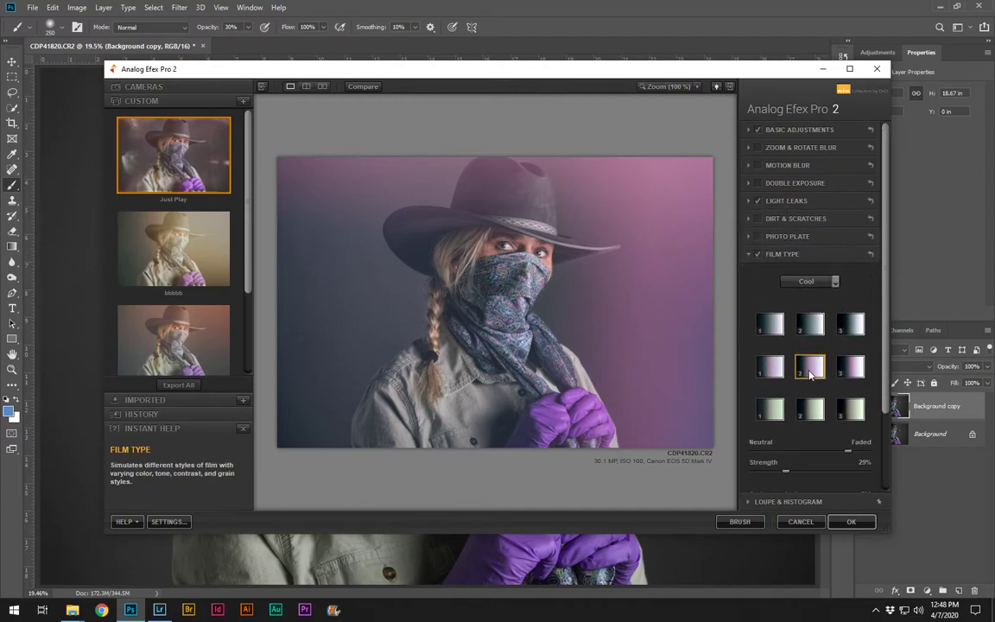
scroll(796, 317, "down", 3)
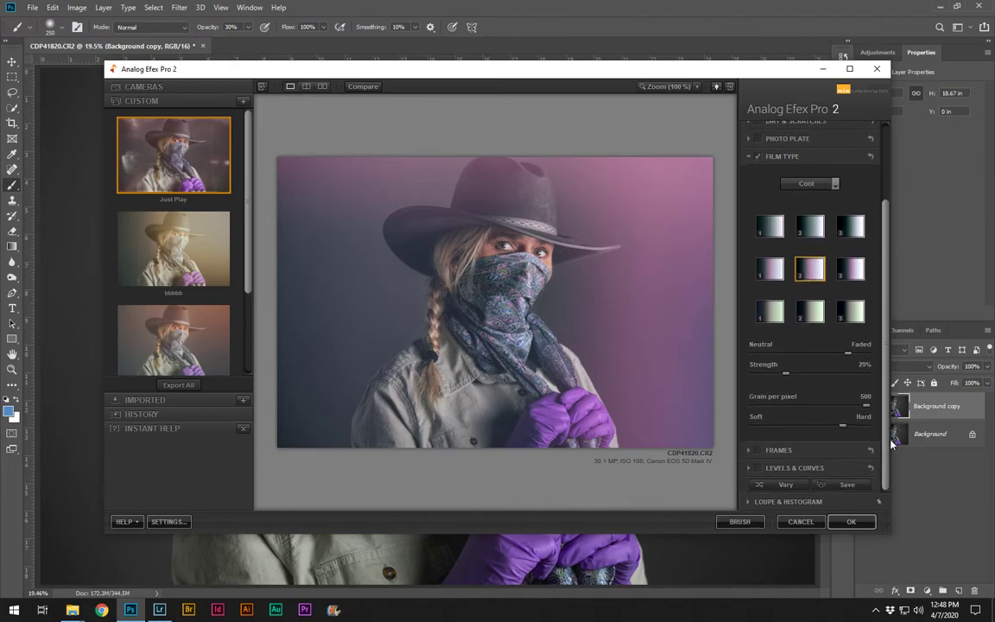
left_click(813, 230)
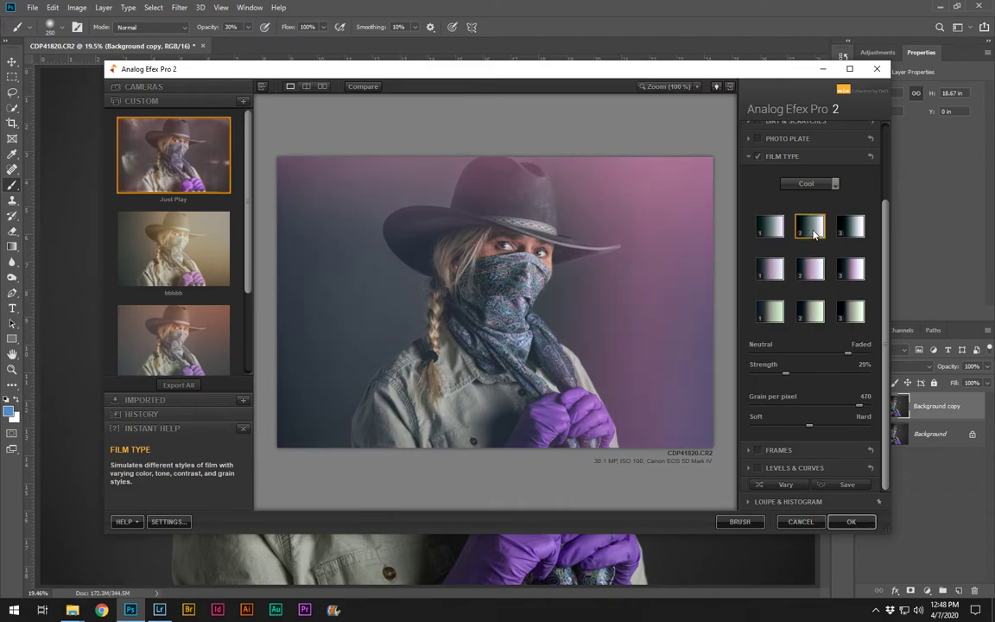
left_click(812, 312)
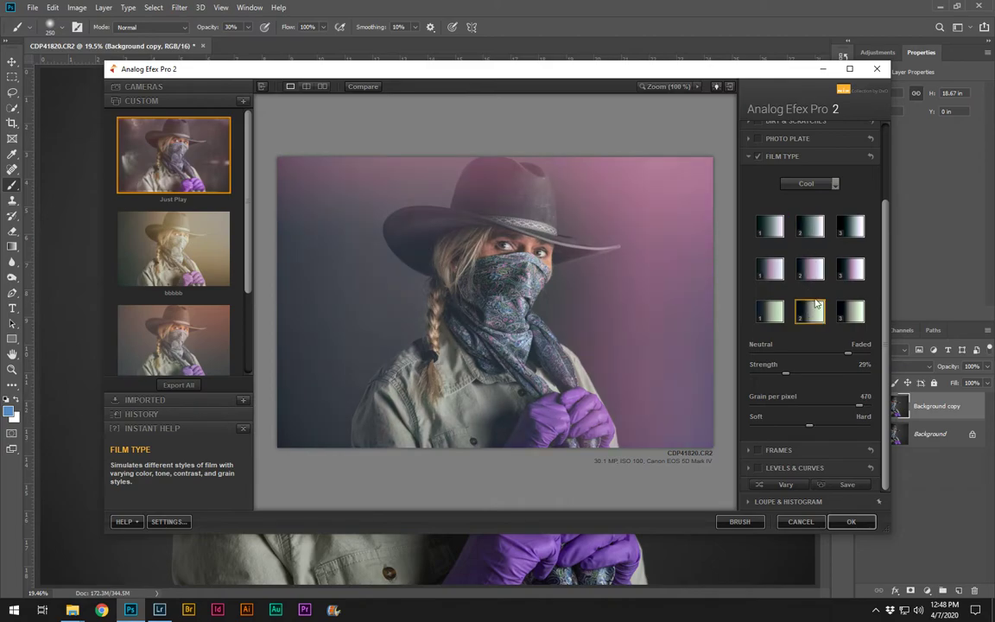
left_click(810, 273)
left_click(854, 272)
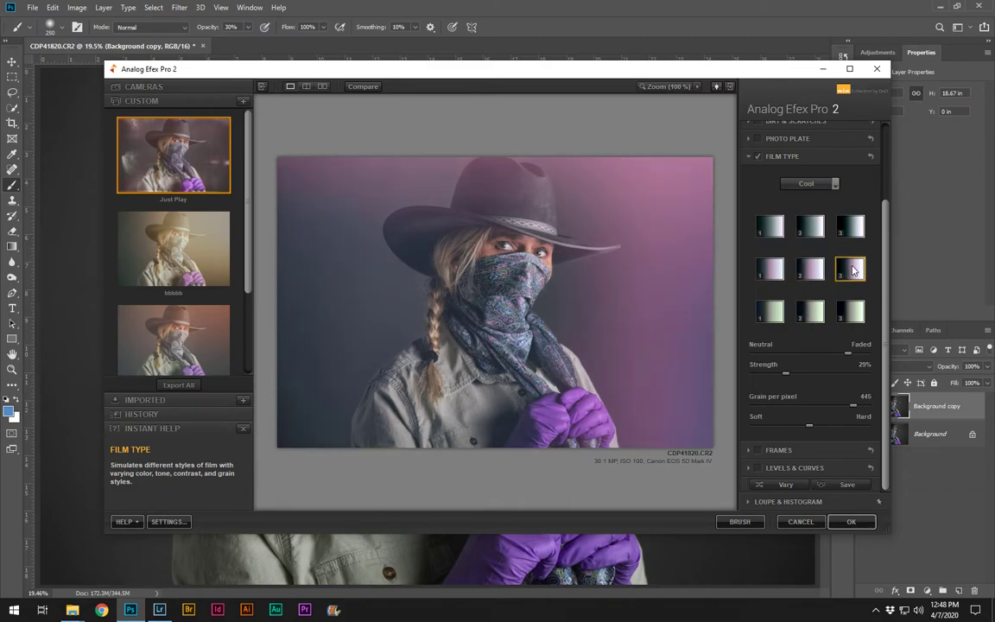
left_click(809, 272)
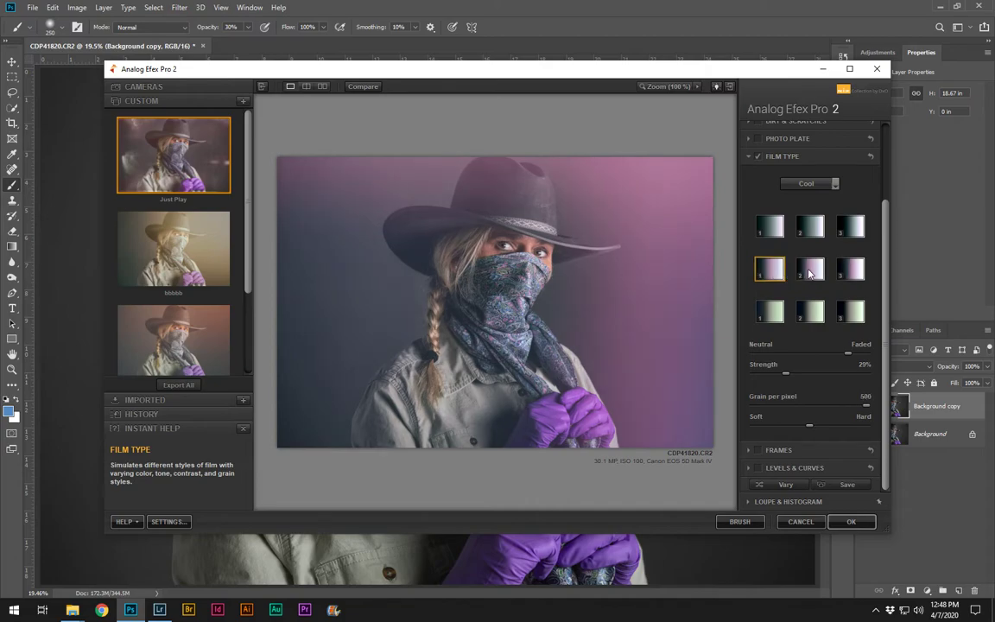
left_click(851, 271)
left_click(809, 272)
left_click_drag(785, 374, 815, 384)
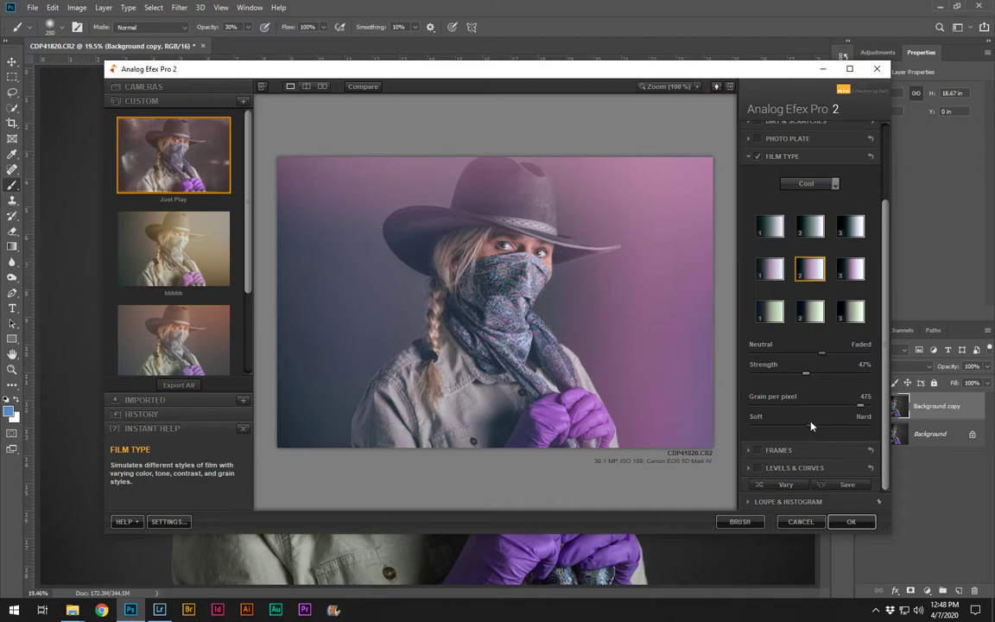
Step: Test hard film grain at 1 grain per pixel, then restore grain per pixel to 500 and set the film strength to 45%
scroll(823, 424, "up", 5)
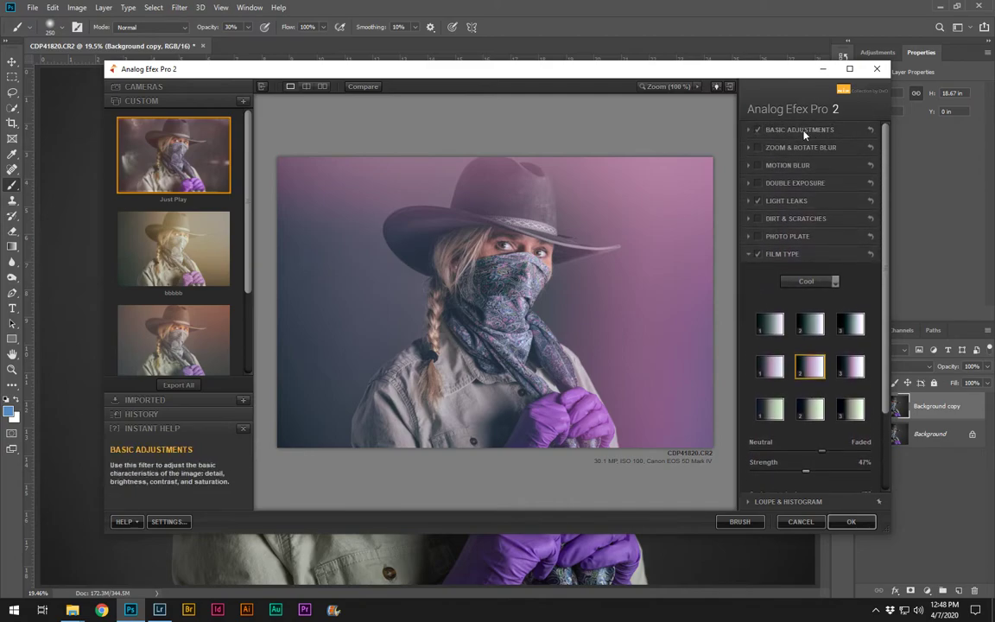
left_click(804, 127)
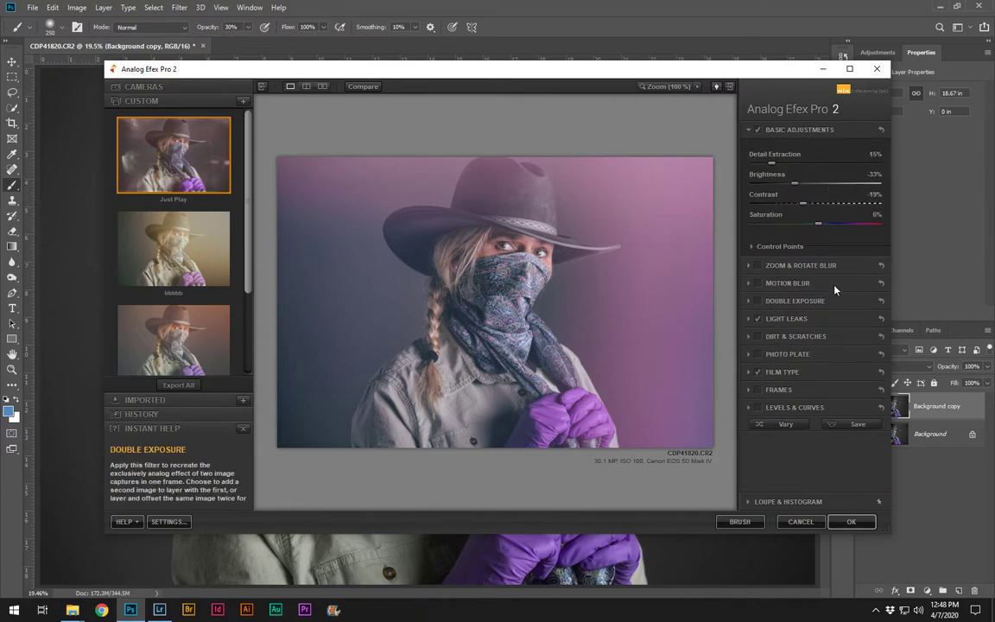
left_click(784, 375)
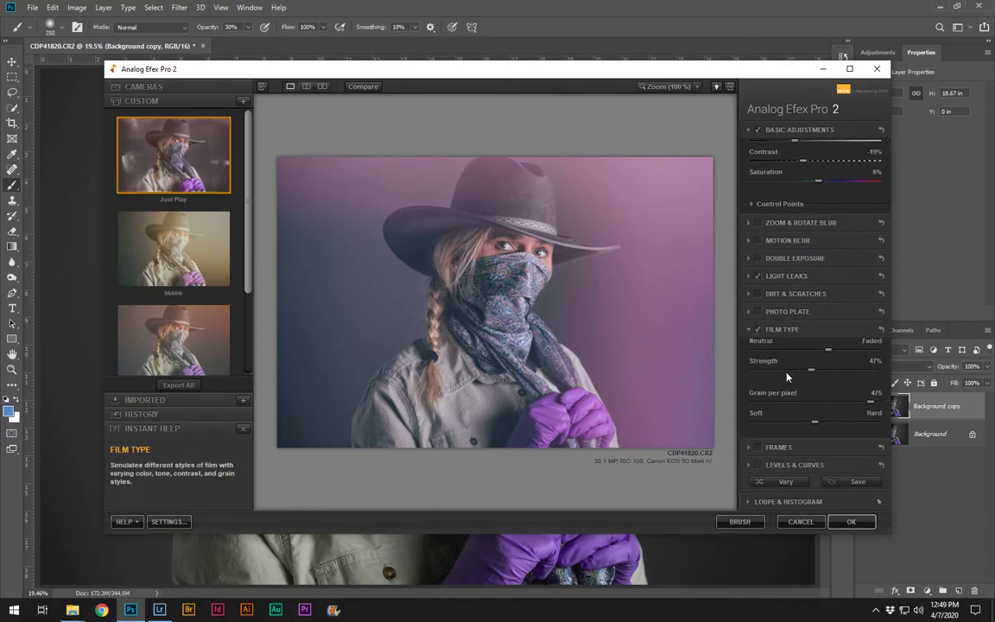
scroll(844, 433, "down", 1)
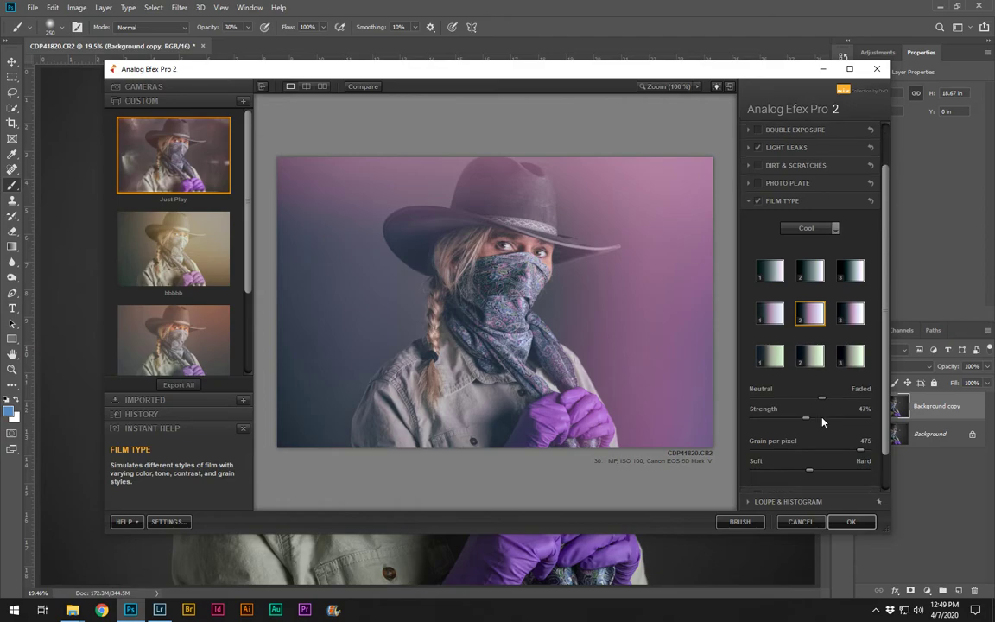
scroll(814, 436, "down", 1)
left_click_drag(855, 407, 878, 406)
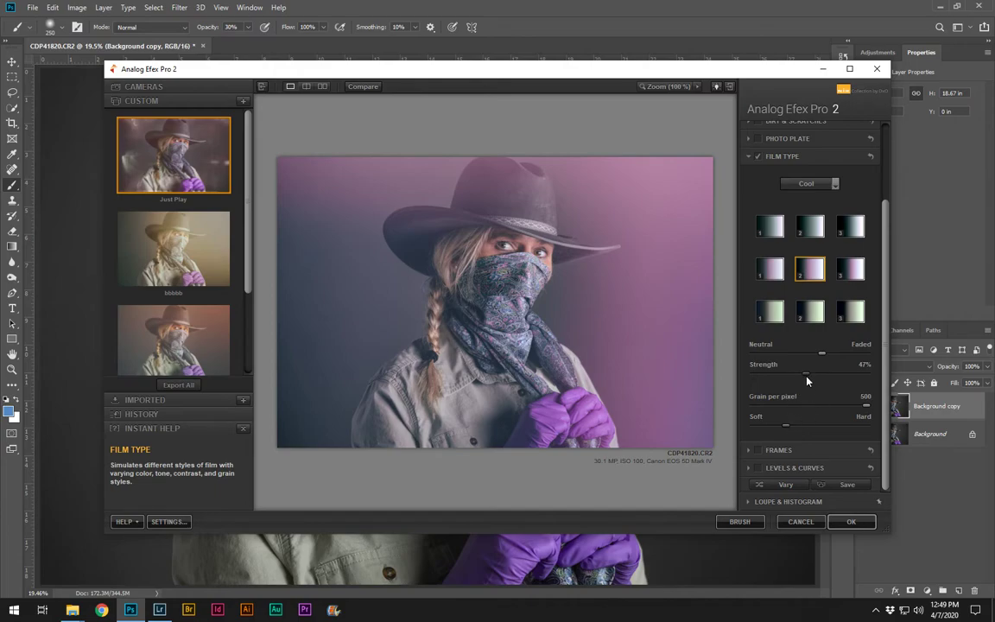
left_click_drag(785, 425, 701, 420)
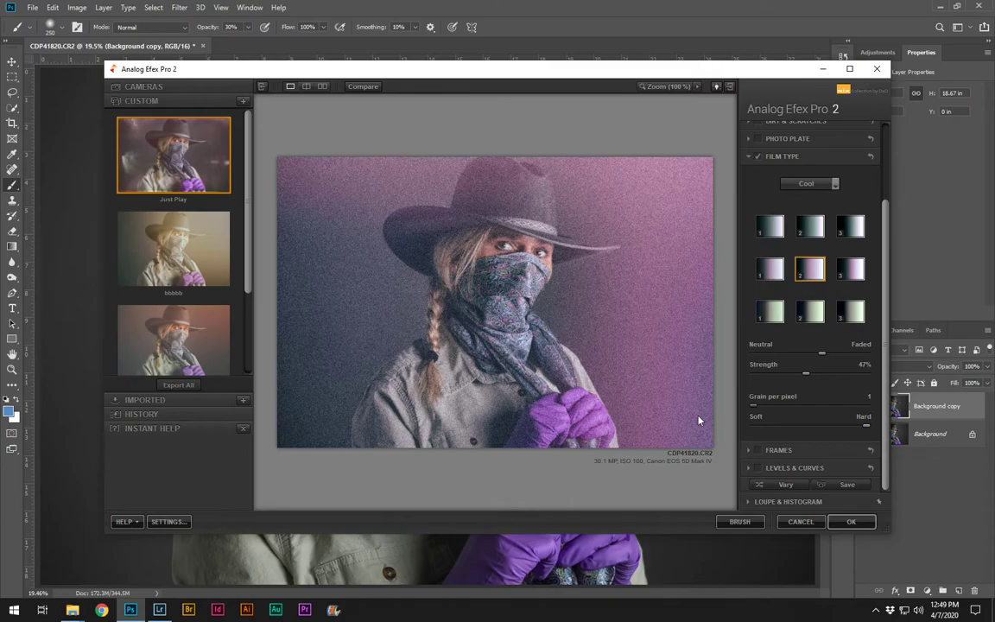
left_click_drag(752, 405, 875, 423)
Step: Lower detail extraction to 13% and brightness to -39%, and apply the Analog Efex look to the photo
scroll(816, 173, "up", 3)
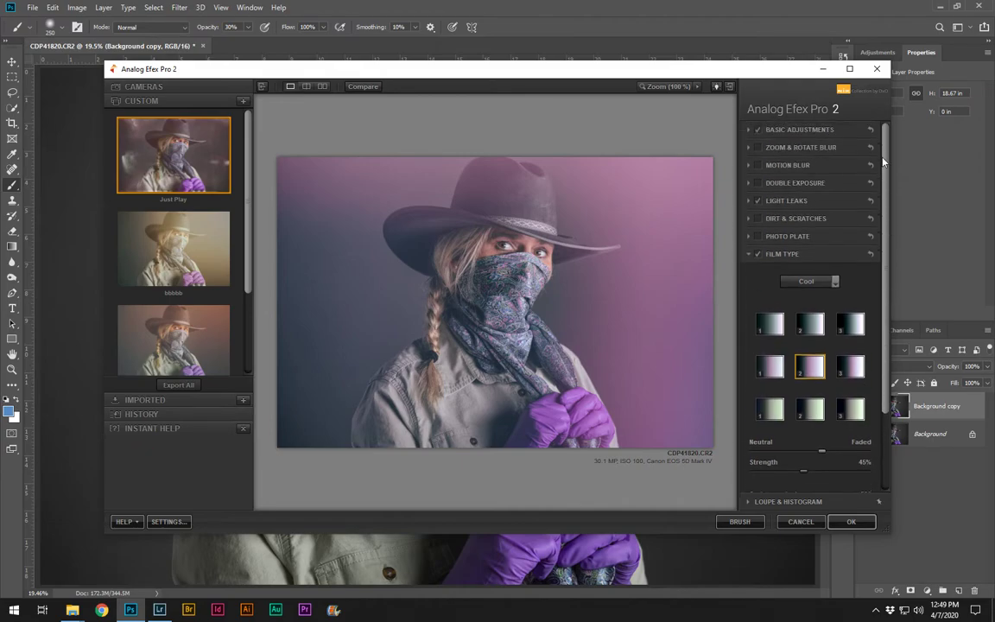
left_click(798, 132)
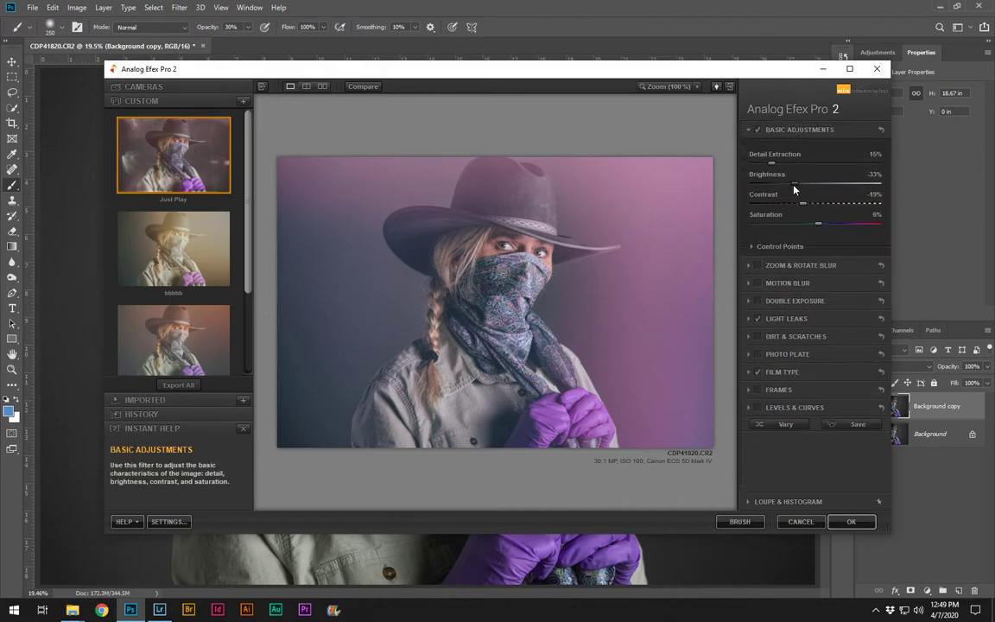
left_click_drag(764, 165, 791, 189)
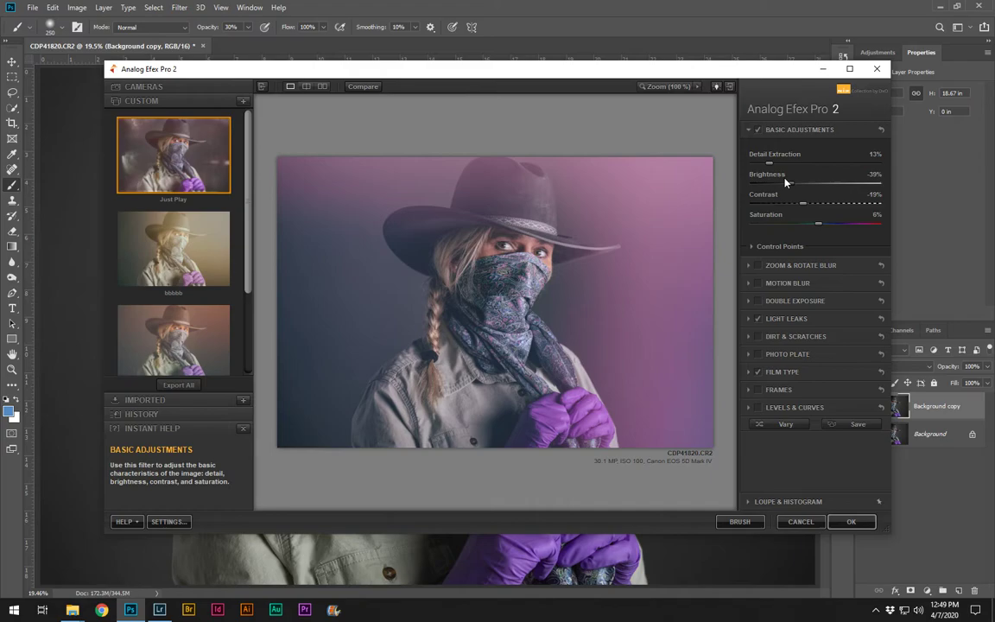
left_click(851, 522)
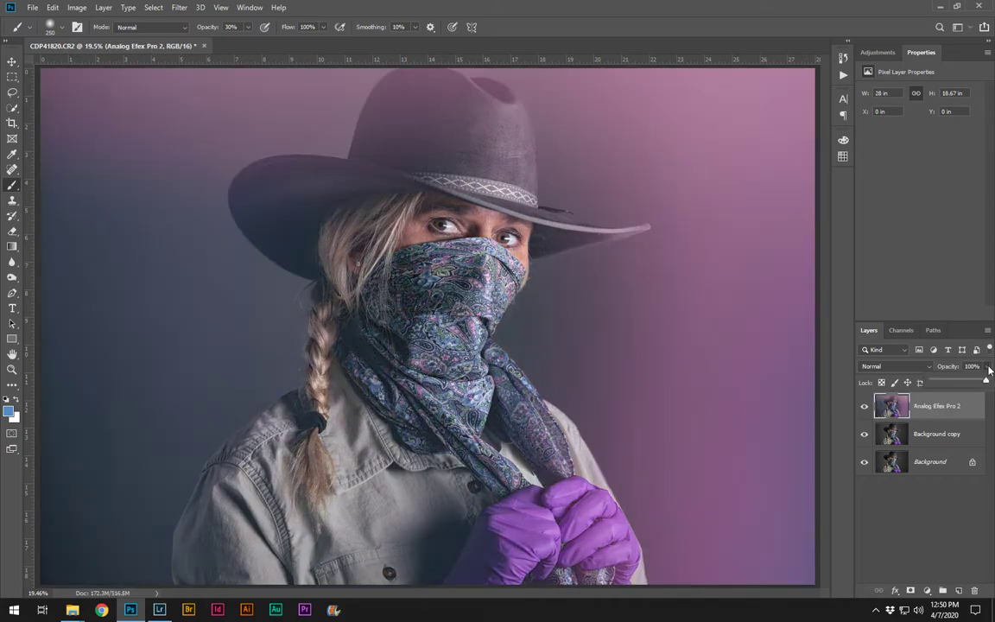
Step: Try the Analog Efex Pro 2 layer at reduced opacities and settle on 60% with the Normal blend mode
left_click_drag(986, 380, 955, 382)
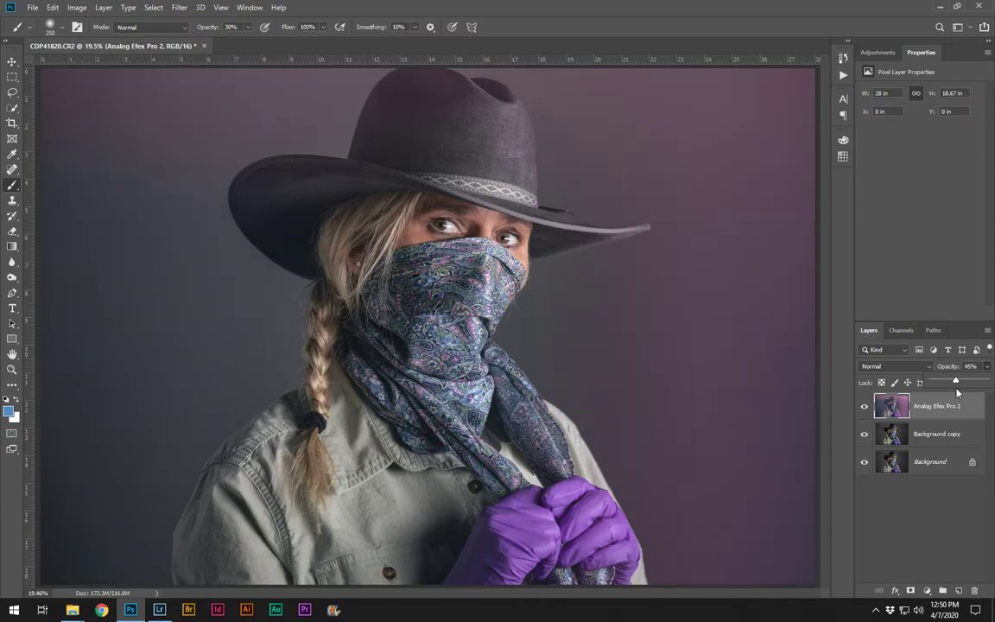
left_click_drag(956, 390, 990, 396)
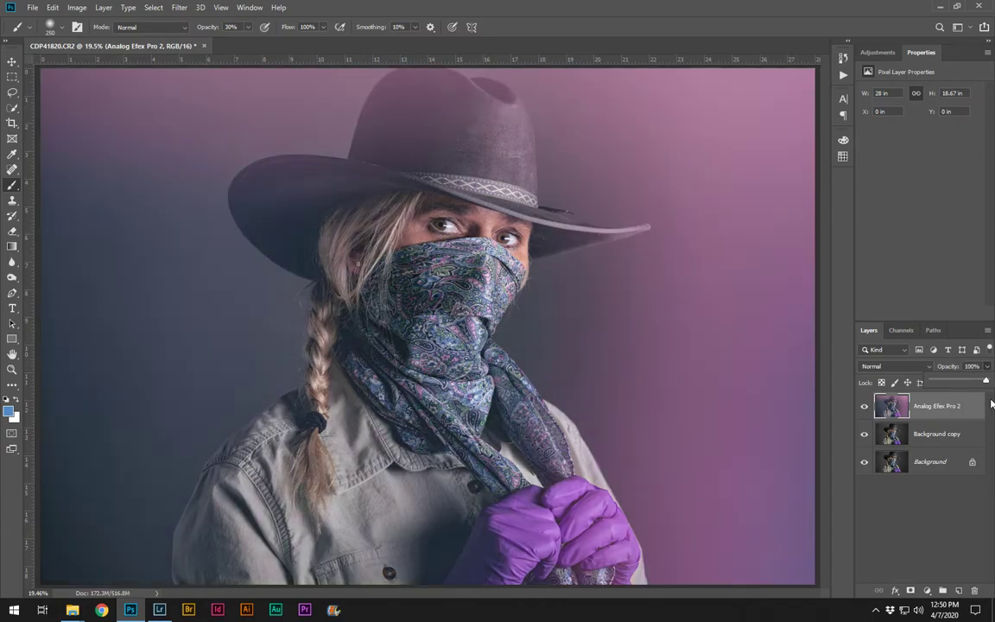
left_click(898, 367)
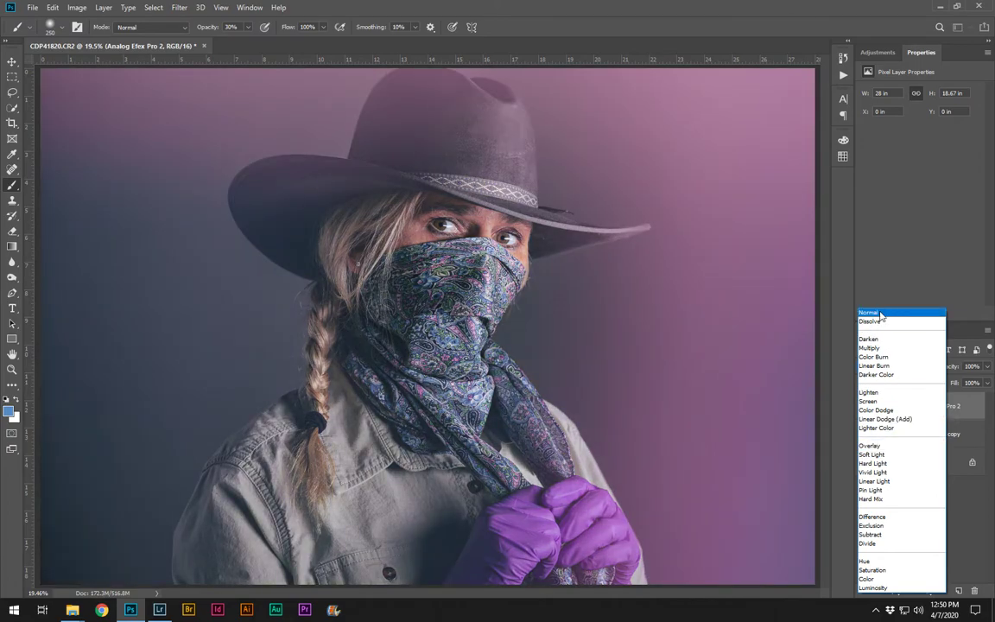
left_click(880, 314)
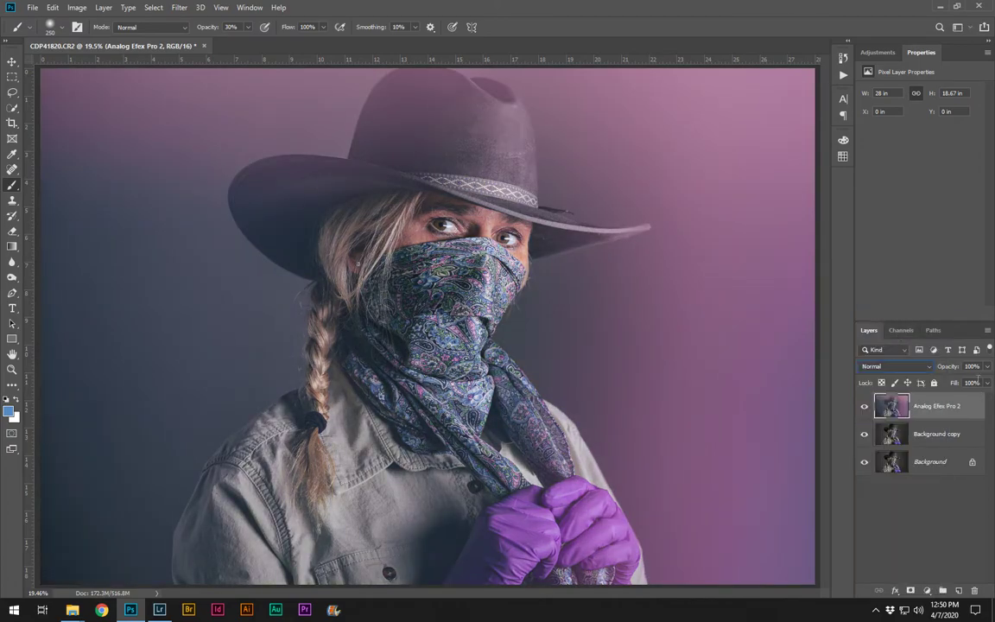
left_click(988, 366)
left_click_drag(987, 381, 958, 378)
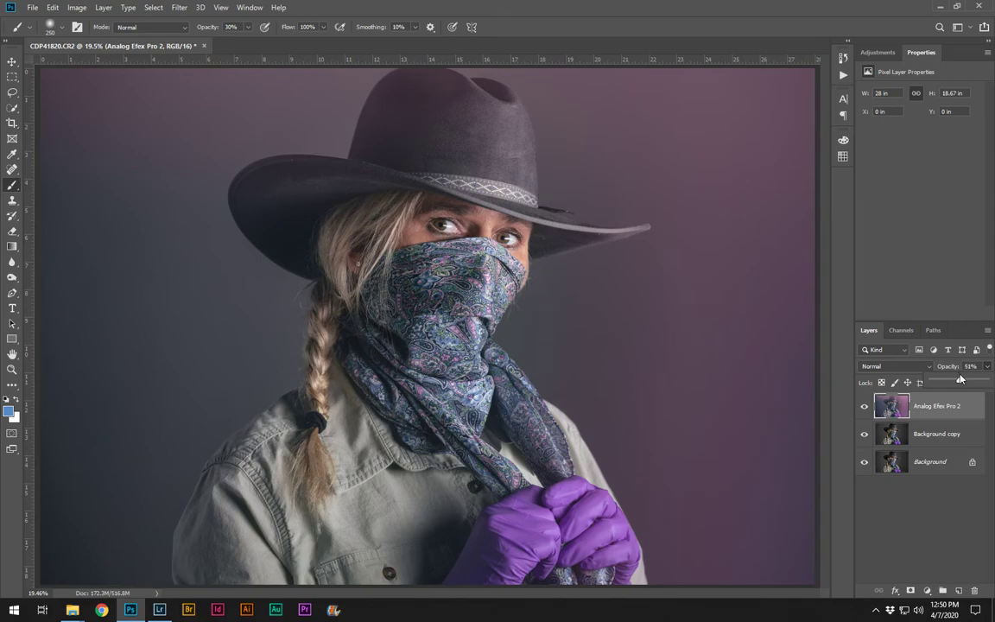
left_click_drag(964, 381, 965, 382)
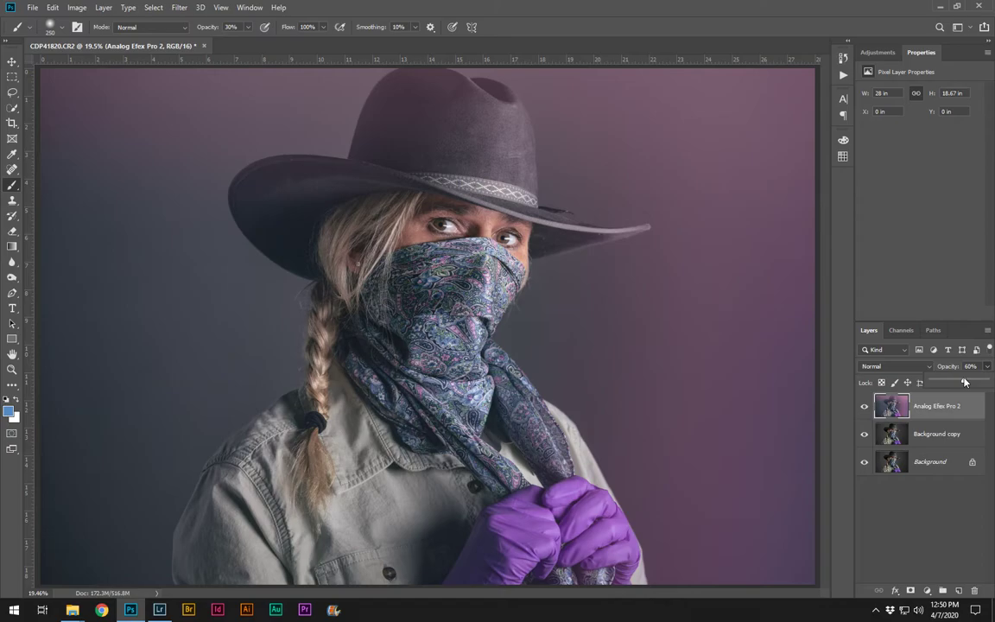
Step: Stamp all visible layers into a new layer on top and open it in Silver Efex Pro 2
left_click(930, 415)
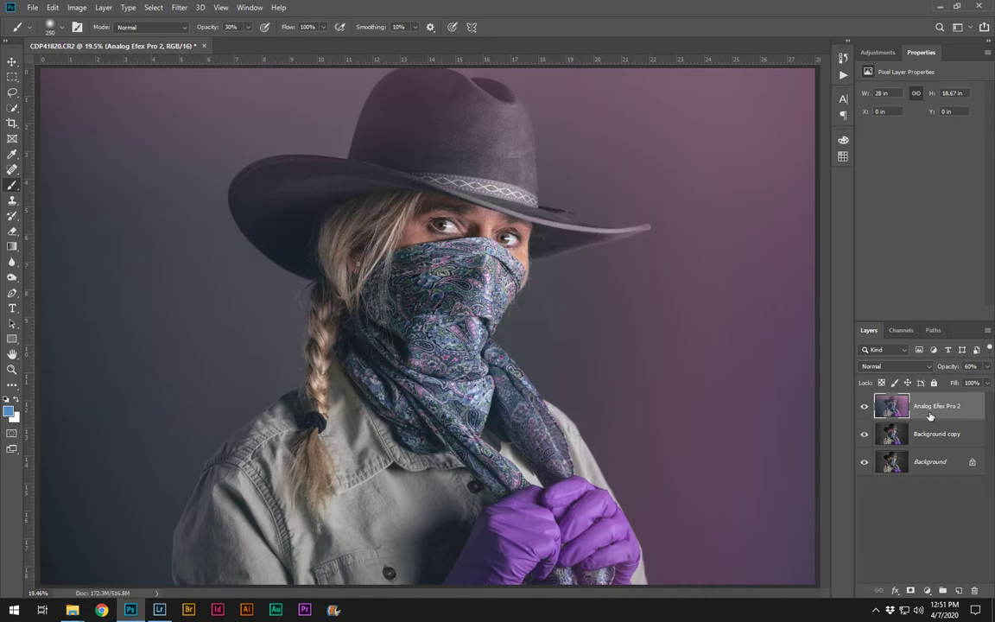
key("ctrl+shift+alt+e")
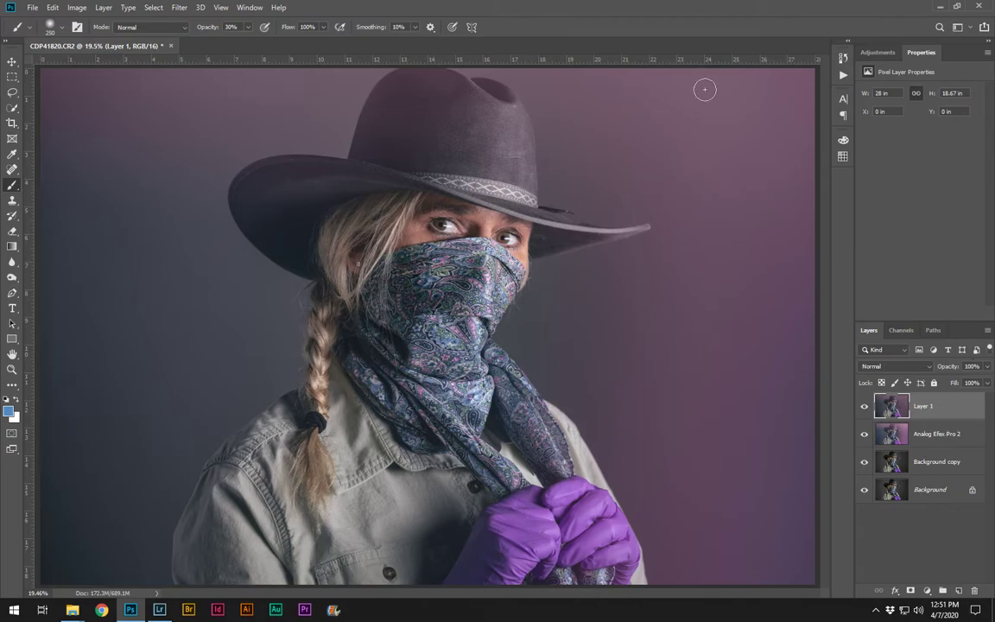
left_click(179, 7)
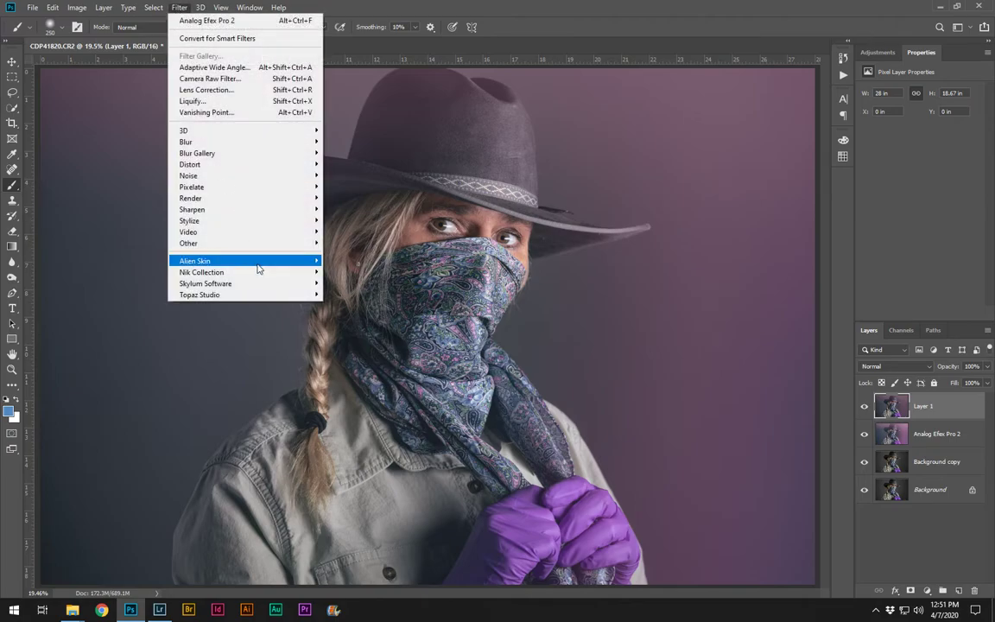
mouse_move(258, 272)
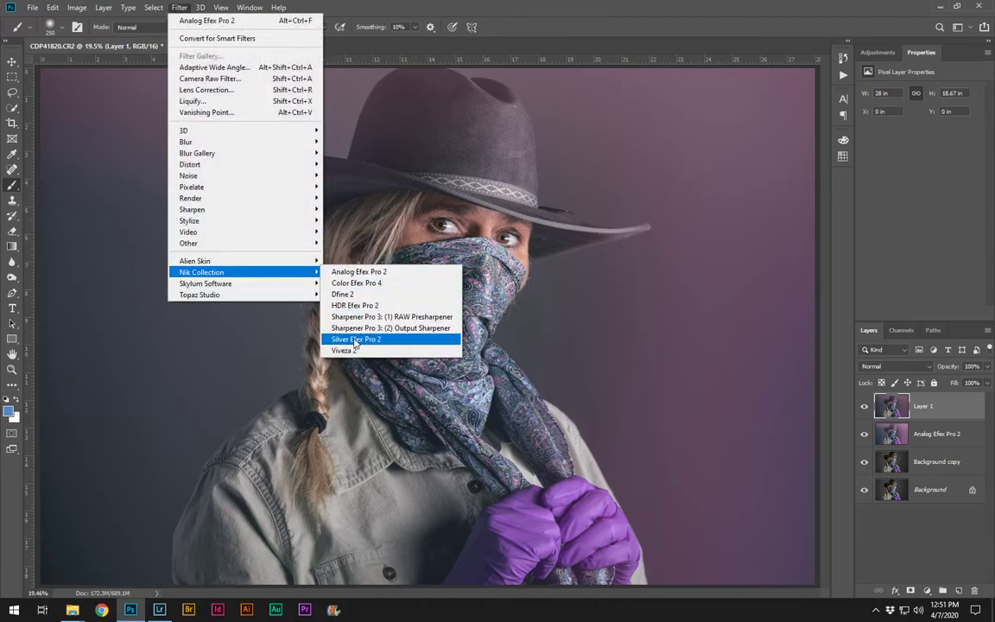
left_click(354, 340)
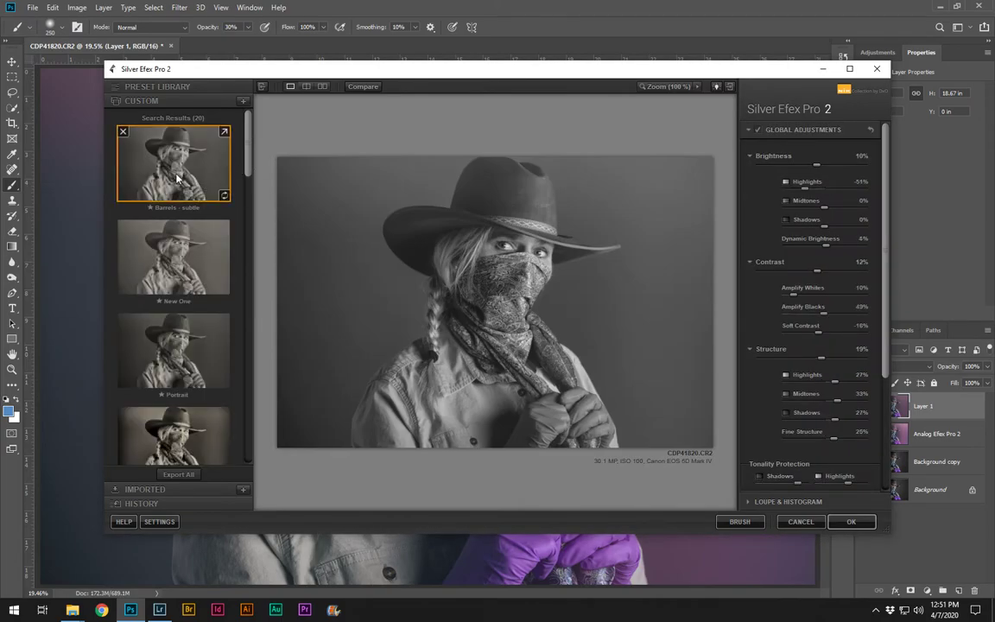
Step: Convert the layer to black and white with the custom preset Barrels - subtle, adjusting its soft contrast before applying the filter
left_click(177, 178)
left_click_drag(249, 154, 247, 221)
scroll(232, 205, "up", 5)
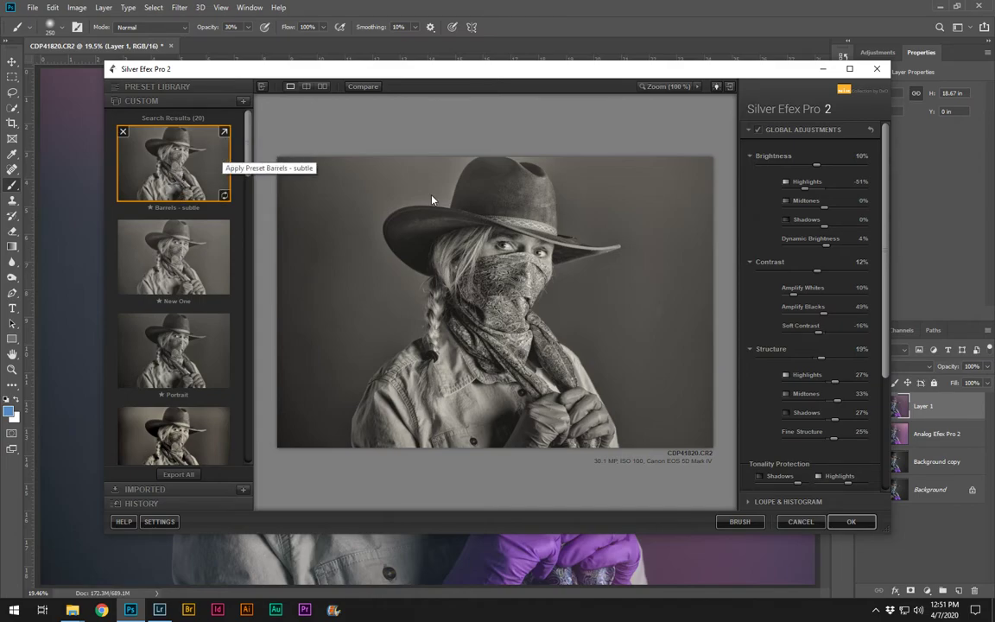
left_click_drag(826, 337, 907, 342)
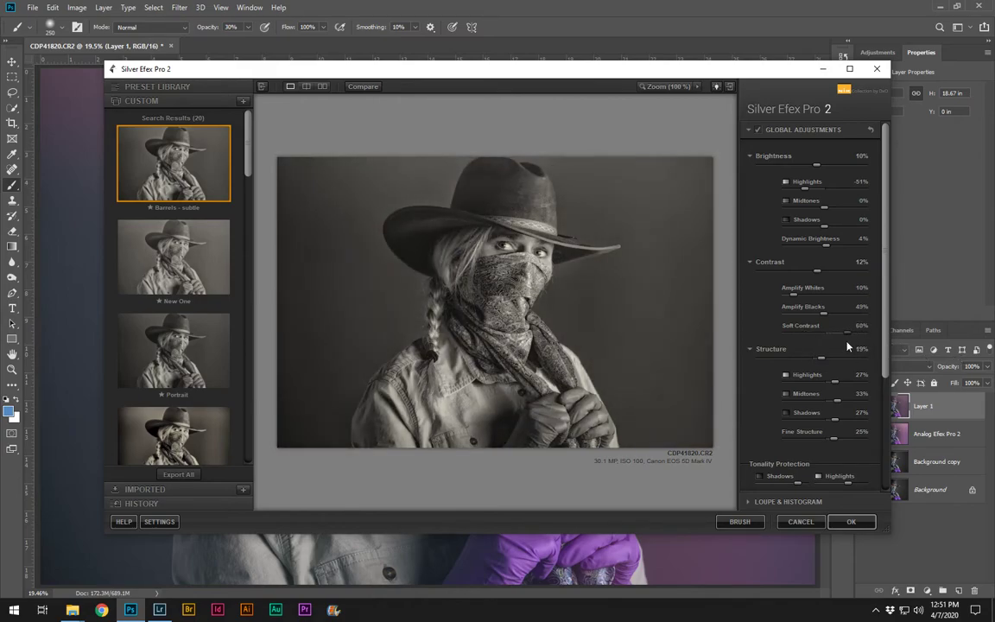
left_click_drag(828, 252, 823, 256)
left_click_drag(818, 321, 794, 295)
left_click(848, 522)
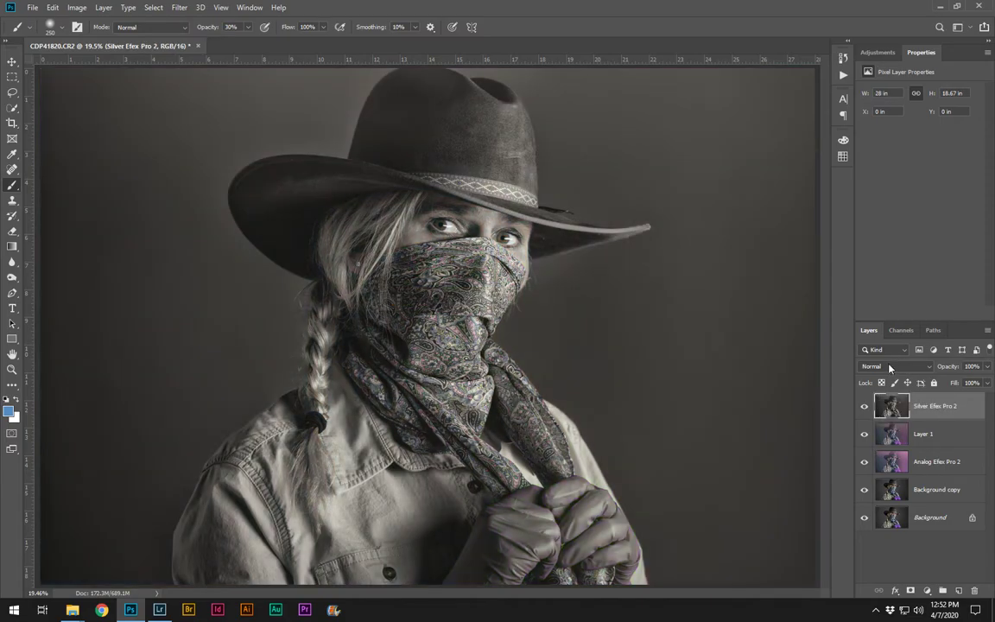
Step: Set the Silver Efex Pro 2 layer's blend mode to Luminosity and its opacity to 84%
left_click(896, 366)
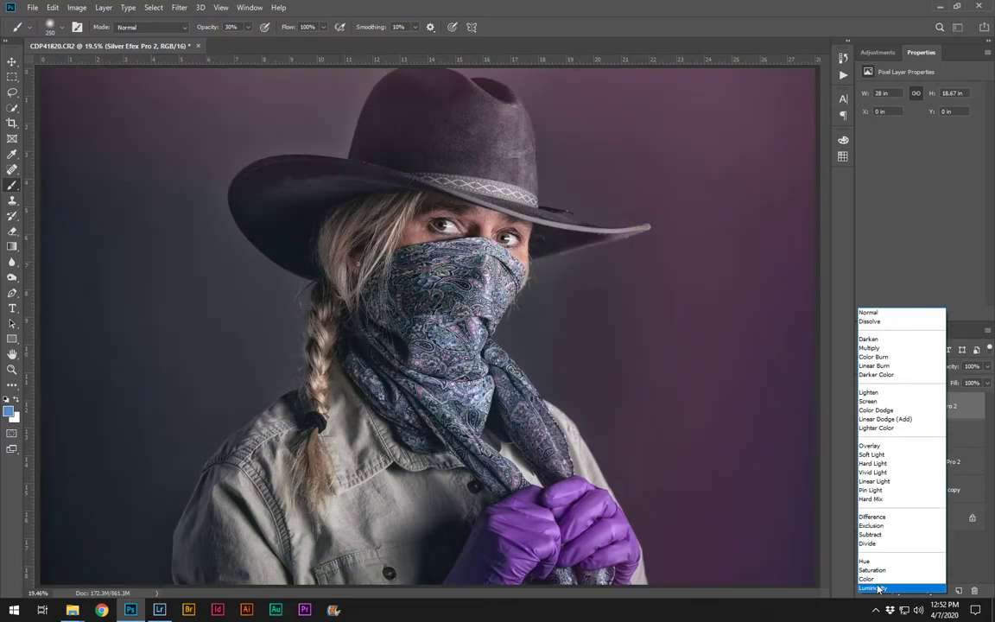
left_click(879, 588)
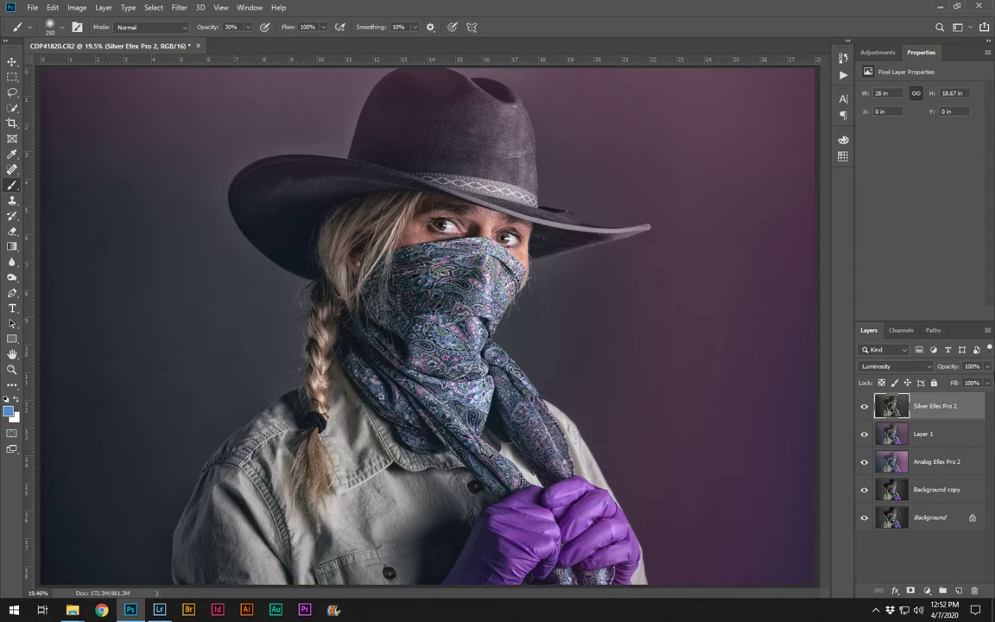
left_click(988, 366)
left_click_drag(987, 383, 977, 393)
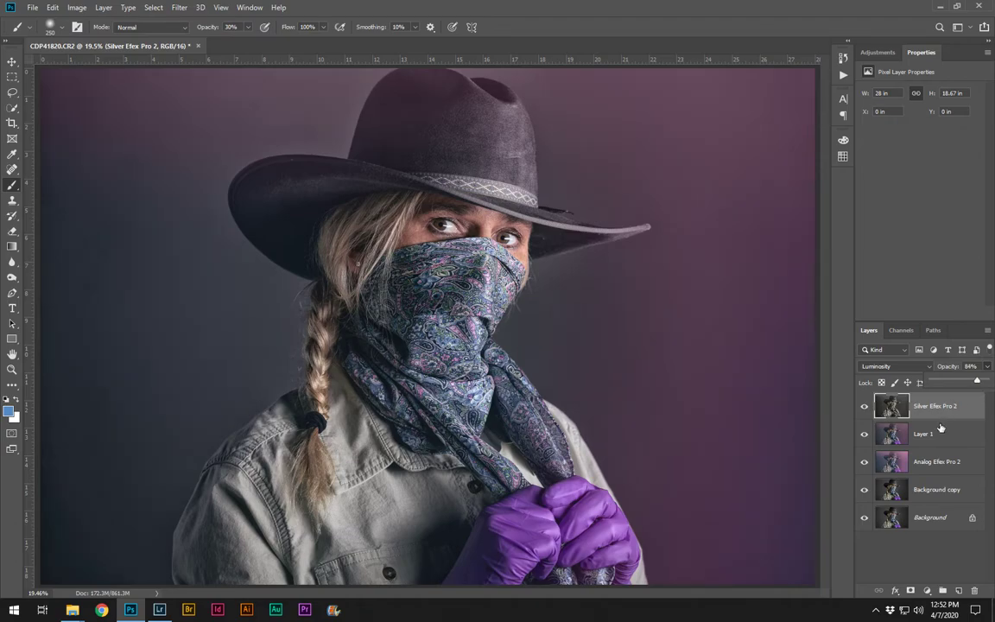
Step: Add a mask to the Silver Efex Pro 2 layer, paint black over the exposed skin around the eyes, and check both eyes at 100%
left_click(910, 591)
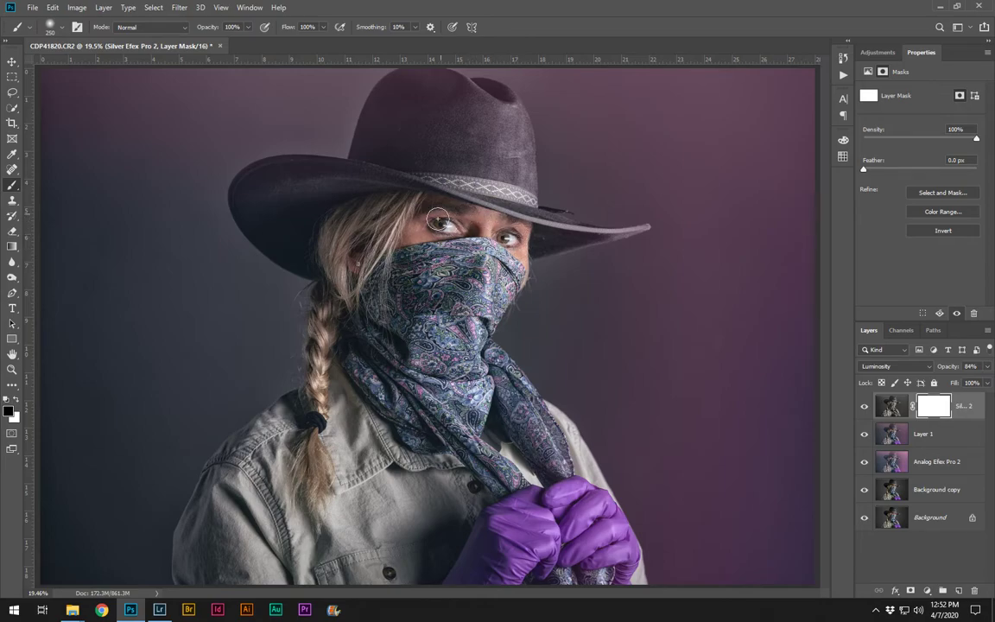
mouse_move(408, 245)
left_mouse_down()
mouse_move(428, 200)
mouse_move(454, 206)
mouse_move(456, 218)
left_mouse_up()
key("backslash")
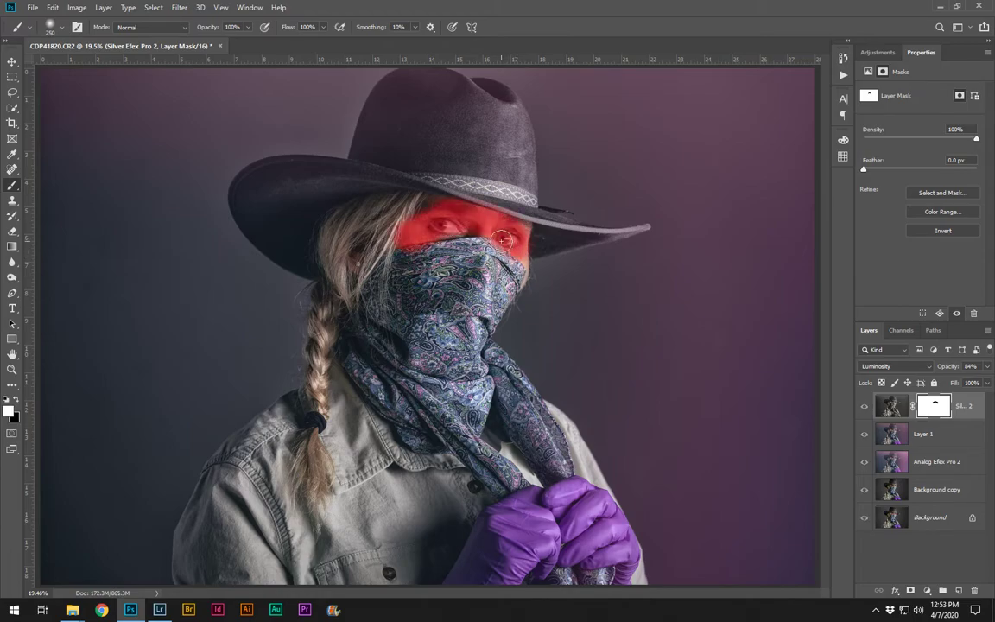
key("backslash")
key("x")
key("ctrl+1")
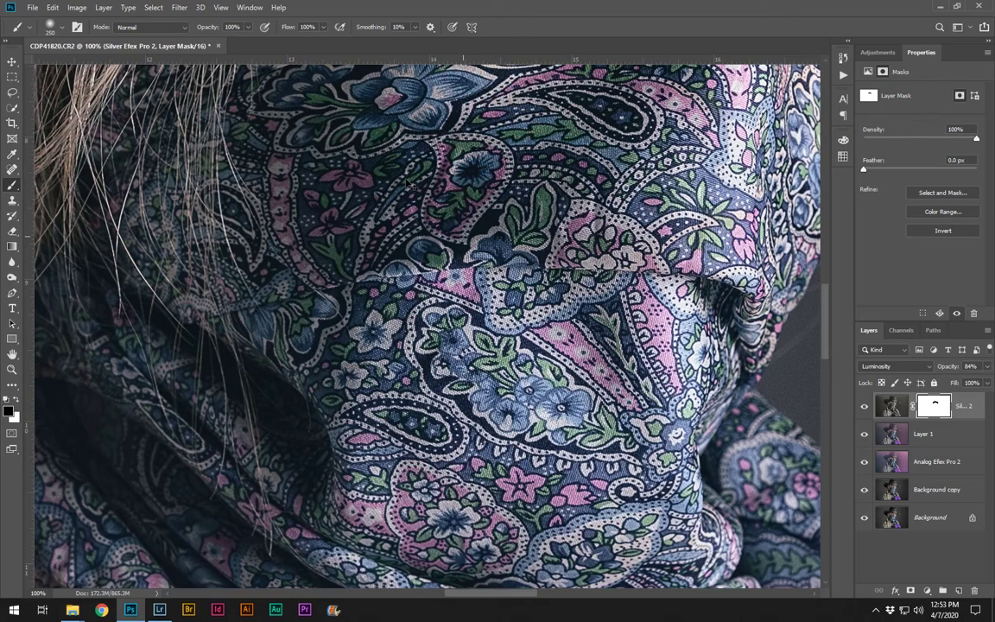
left_click_drag(408, 183, 365, 456)
left_click_drag(428, 209, 408, 385)
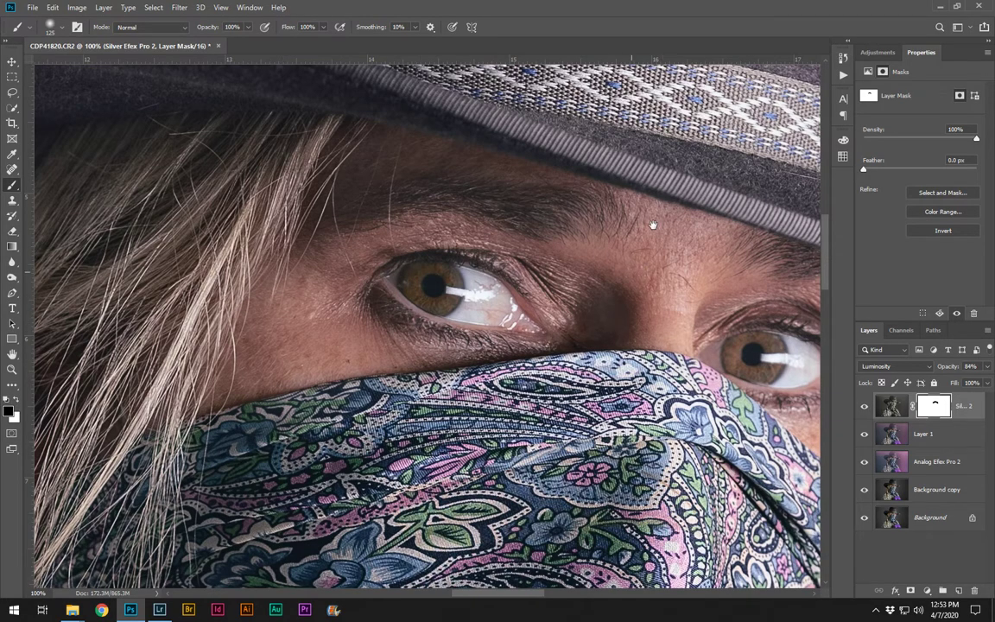
left_click_drag(611, 259, 251, 244)
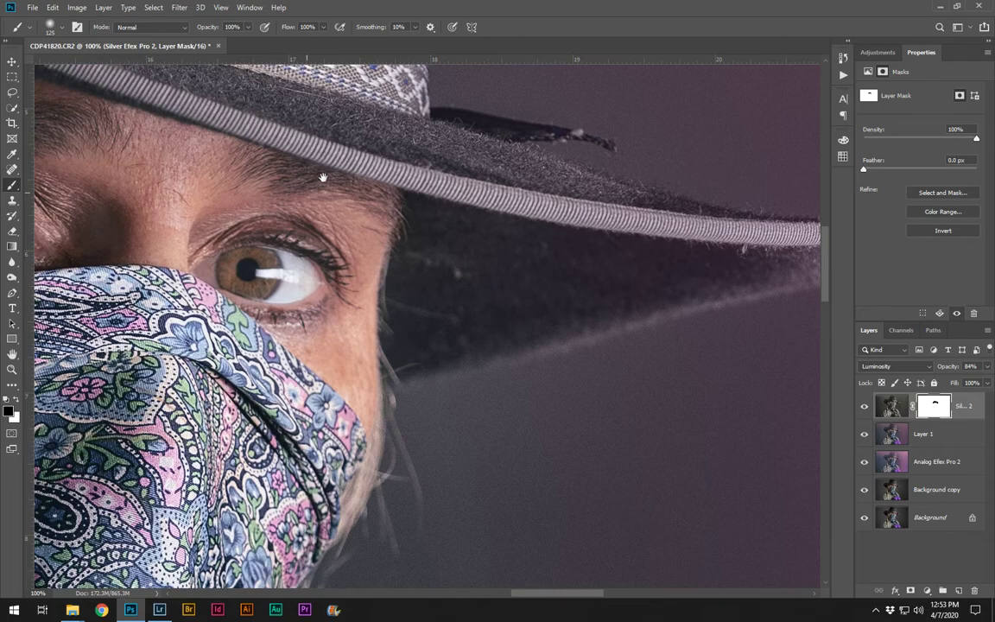
key("ctrl+0")
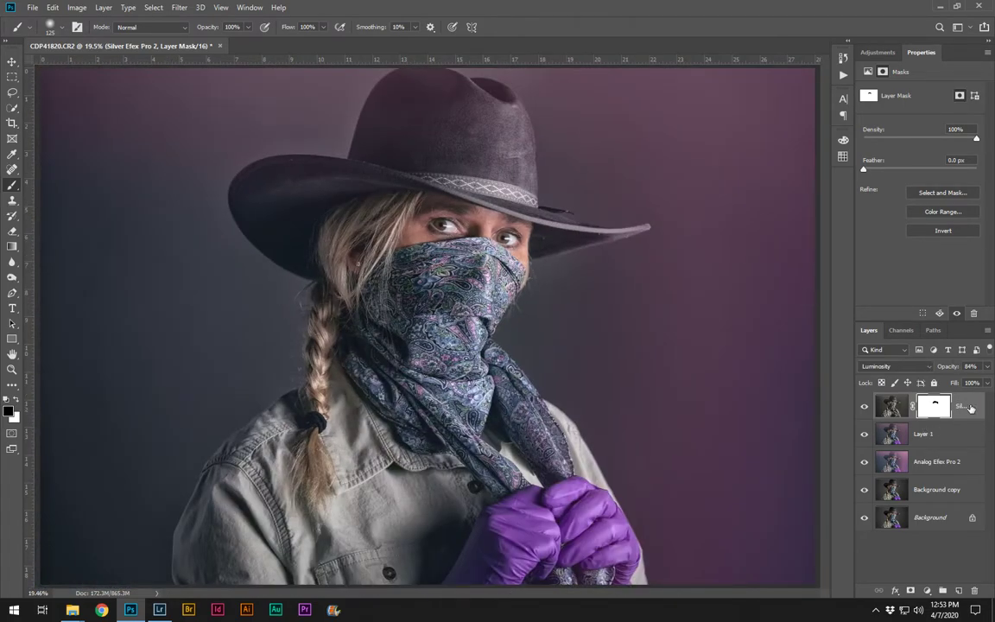
Step: Stamp the visible layers into a new top layer and place the grey texture Photo Mar 14, 11 21 03 AM from the Textures folder
left_click(987, 367)
key("ctrl+alt+shift+e")
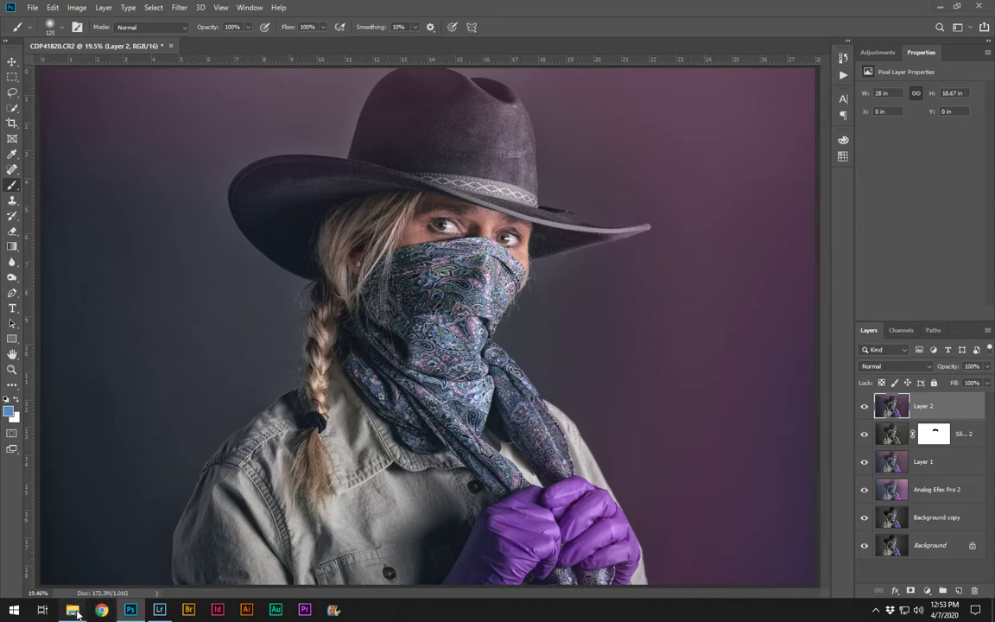
mouse_move(73, 610)
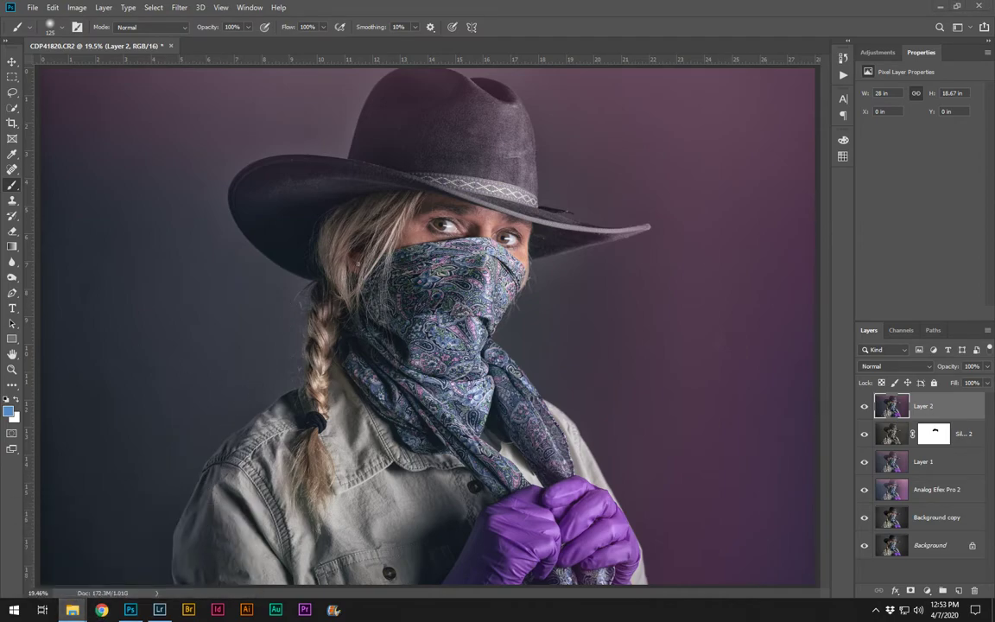
left_click_drag(0, 69, 617, 69)
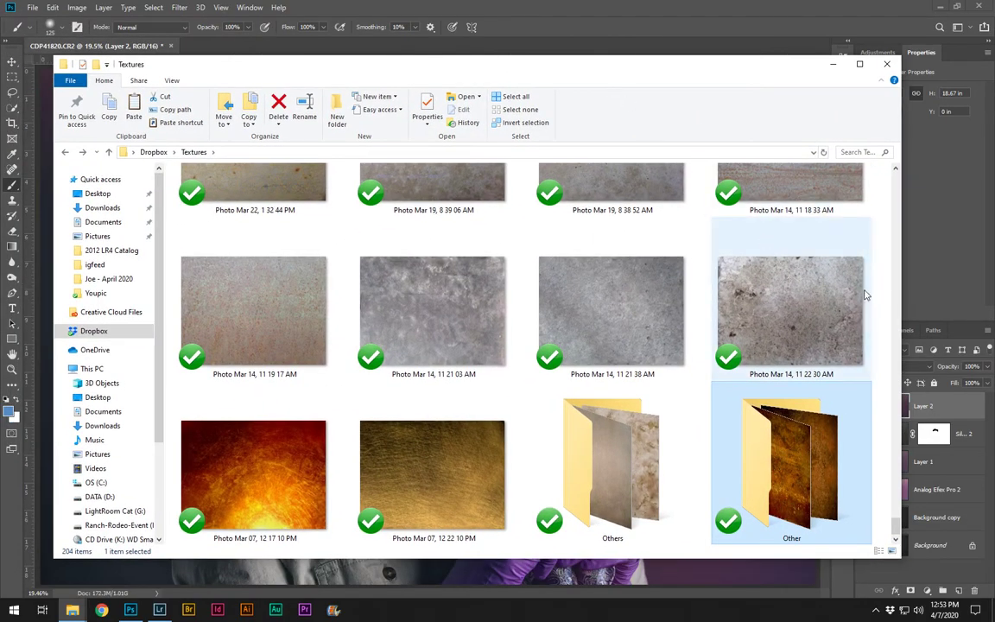
mouse_move(893, 525)
left_mouse_down()
mouse_move(886, 229)
mouse_move(882, 418)
mouse_move(881, 397)
mouse_move(894, 528)
left_mouse_up()
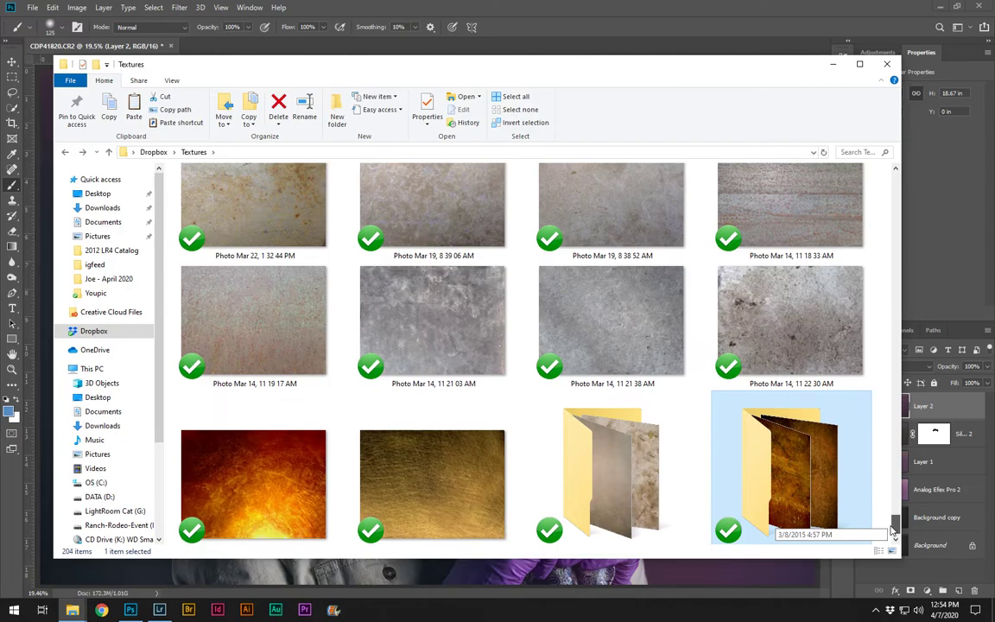
left_click_drag(383, 74, 707, 53)
left_click(750, 316)
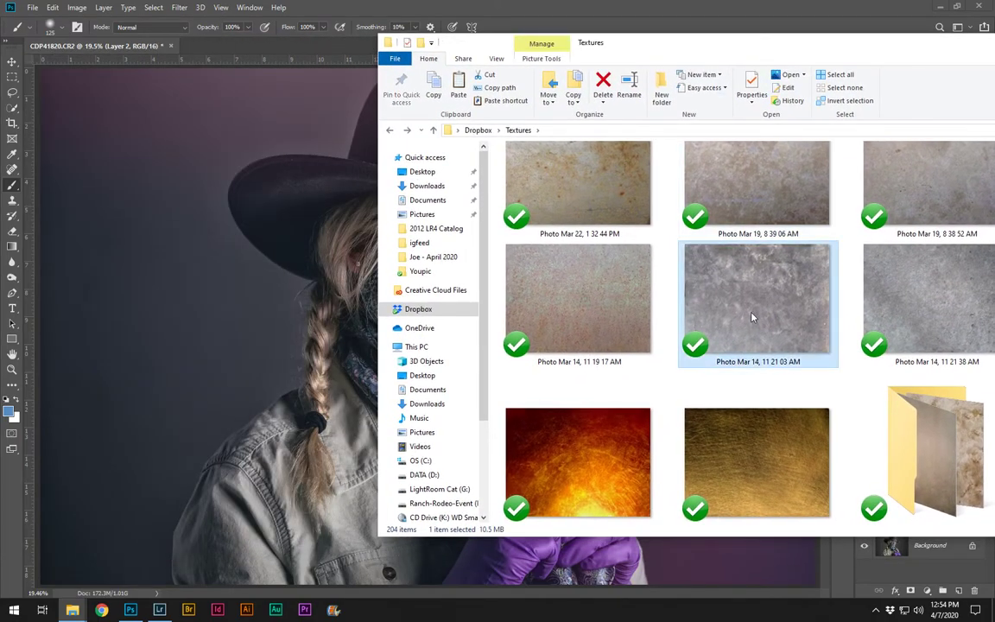
left_click_drag(773, 309, 245, 282)
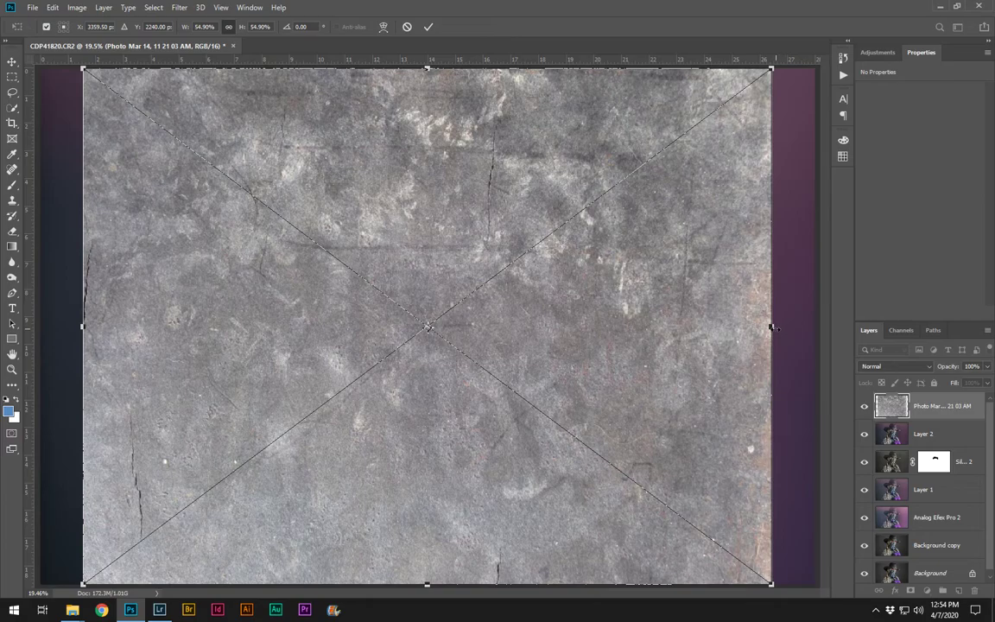
Step: Scale the placed texture to 61.76% so it spans the full canvas width, and commit the transform
left_click_drag(773, 327, 815, 326)
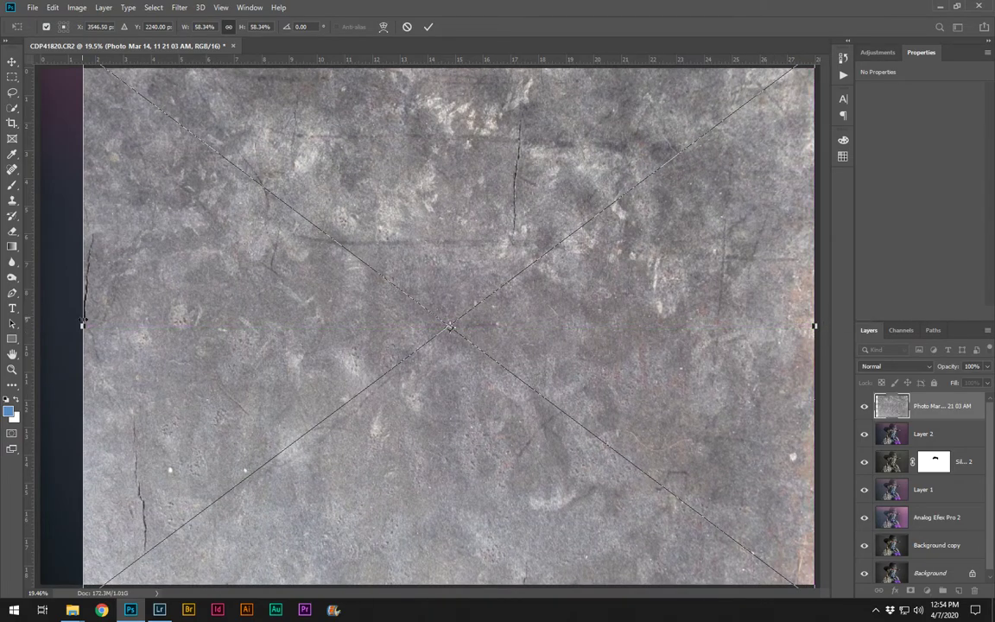
left_click_drag(84, 327, 39, 325)
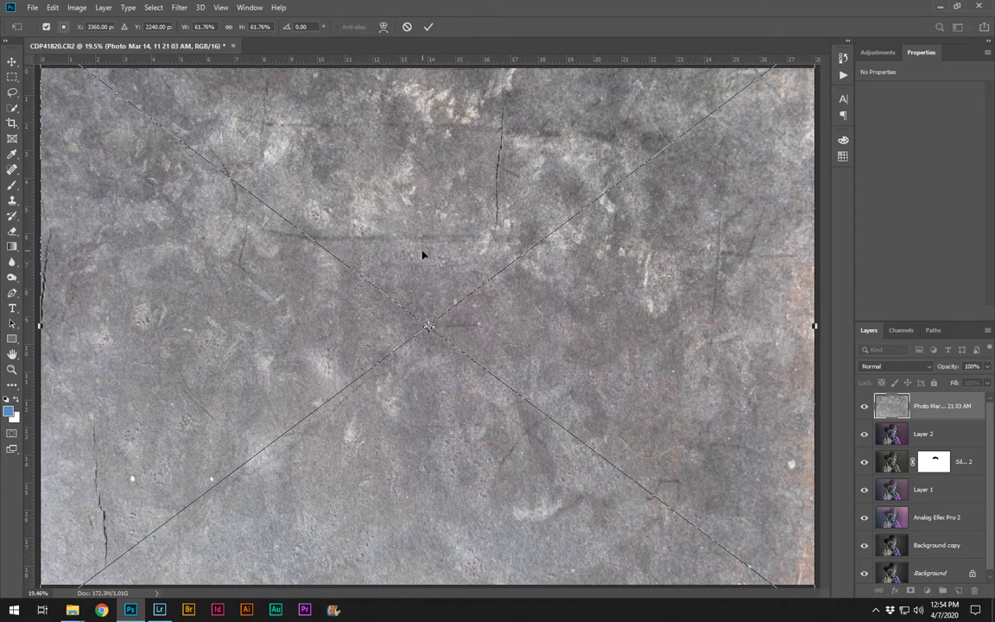
left_click(427, 27)
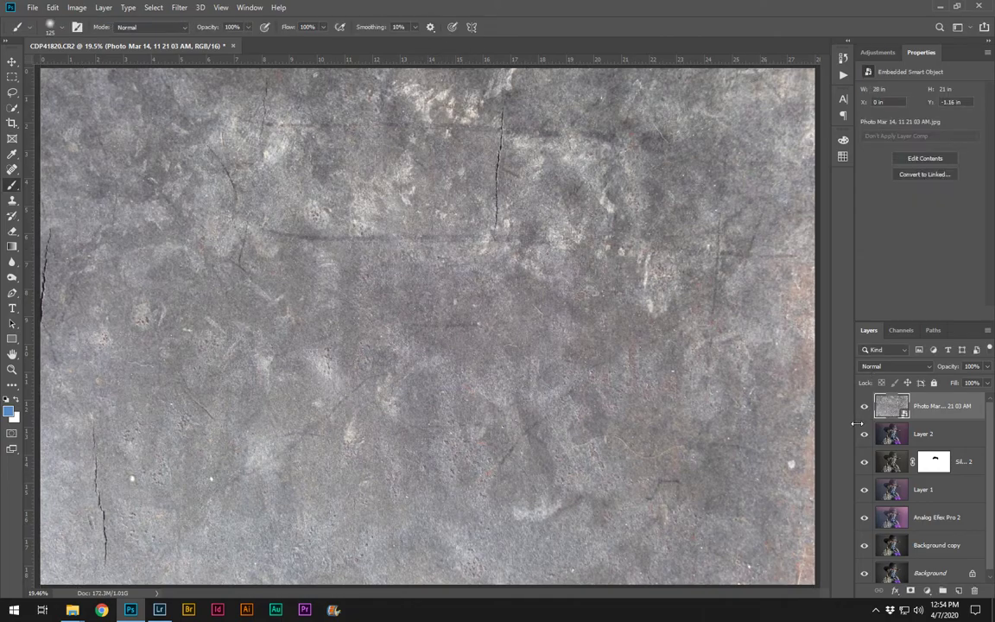
Step: Rasterize the Photo Mar 14, 11 21 03 AM texture layer and remove its dark cracks with the content-aware Spot Healing Brush
right_click(921, 414)
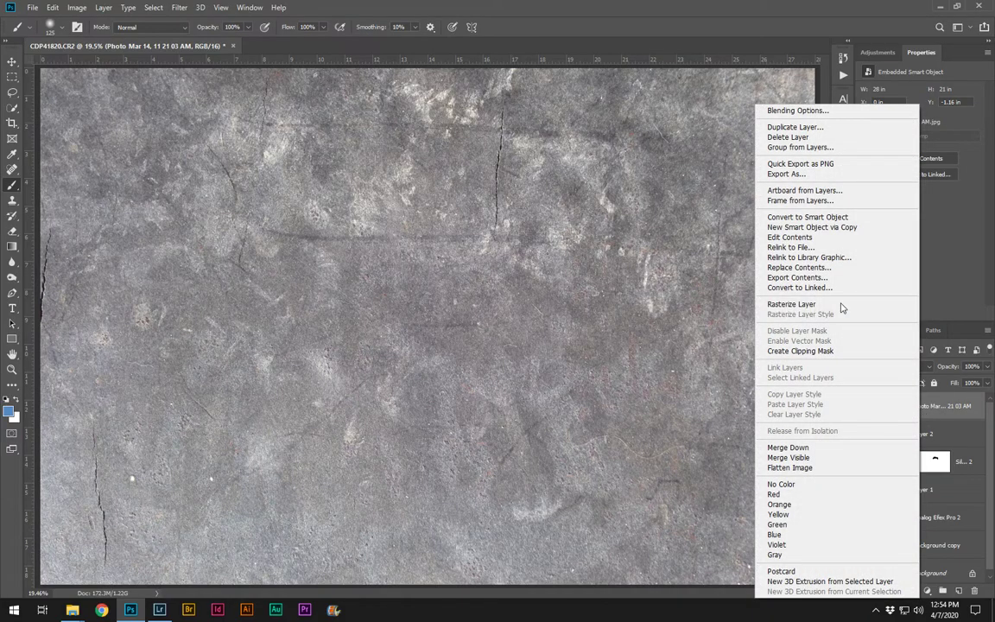
left_click(841, 305)
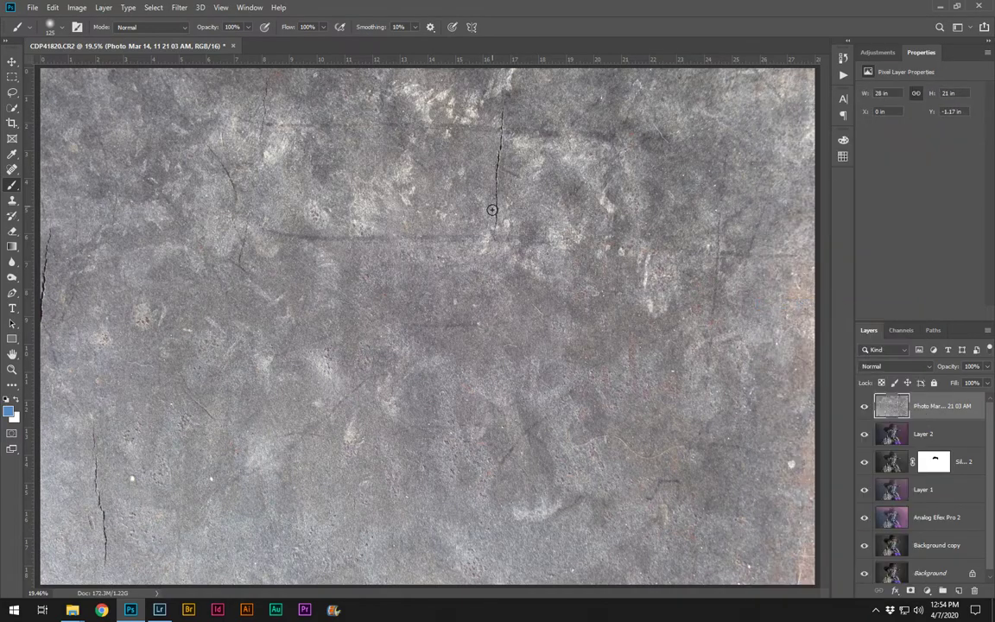
left_click(12, 170)
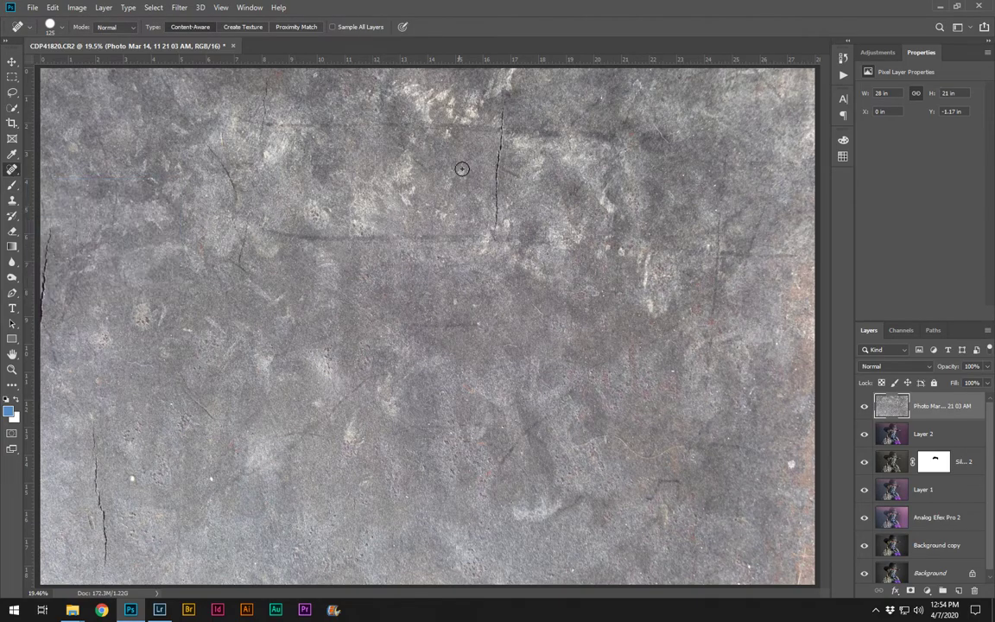
left_click_drag(503, 107, 492, 229)
left_click_drag(268, 80, 270, 139)
mouse_move(235, 204)
left_mouse_down()
mouse_move(228, 171)
mouse_move(188, 125)
left_mouse_up()
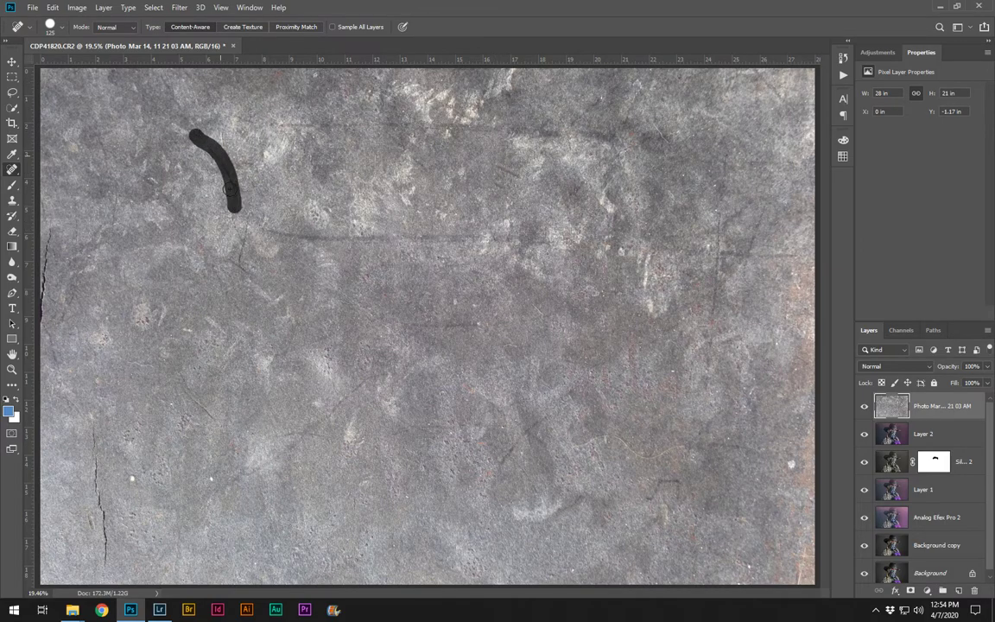
mouse_move(226, 203)
left_mouse_down()
mouse_move(221, 240)
mouse_move(261, 280)
left_mouse_up()
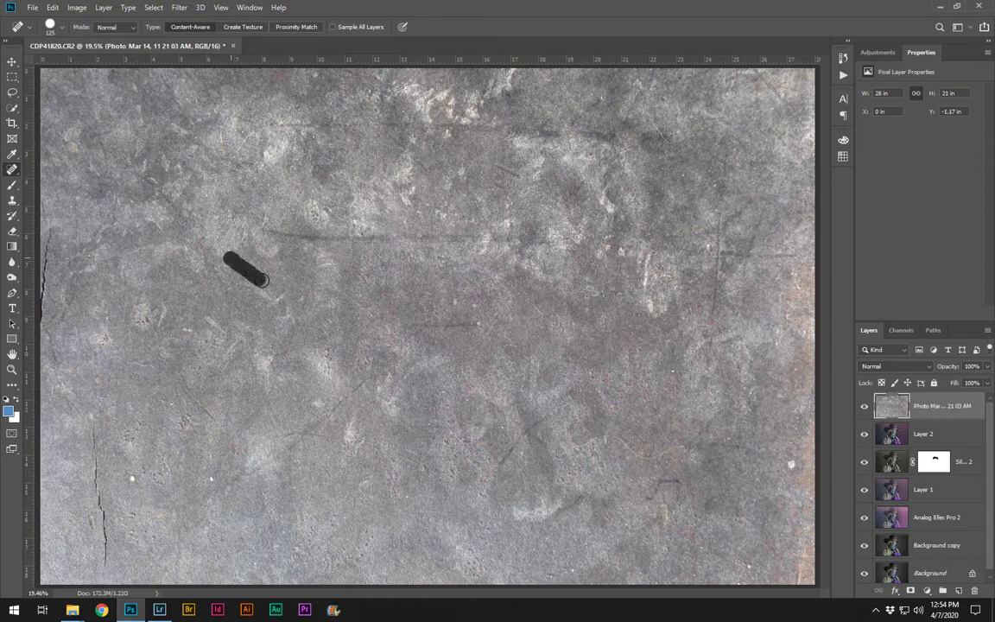
left_click_drag(48, 225, 36, 338)
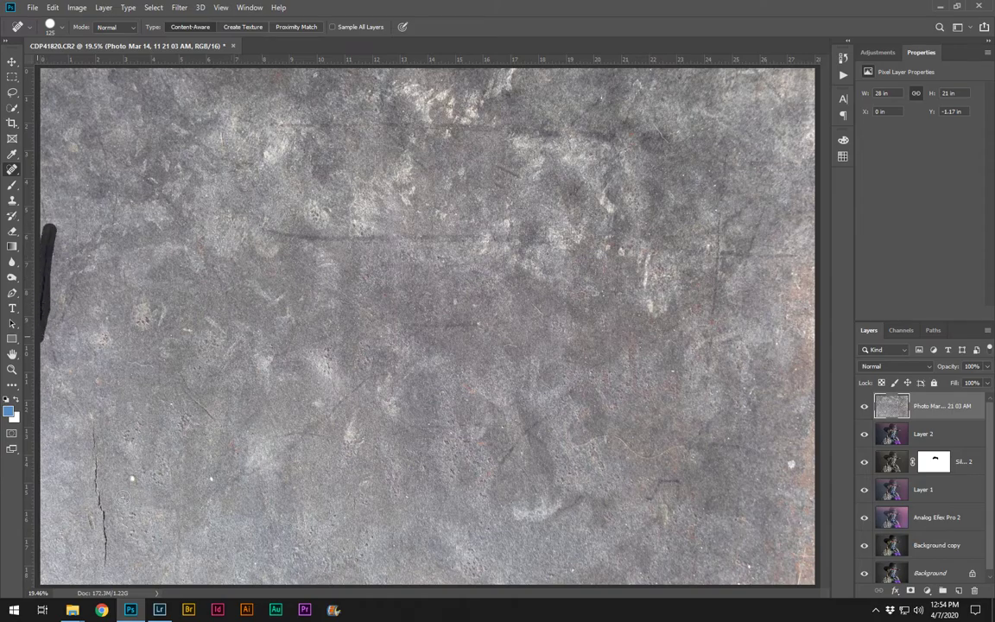
mouse_move(91, 438)
left_mouse_down()
mouse_move(102, 544)
mouse_move(119, 538)
left_mouse_up()
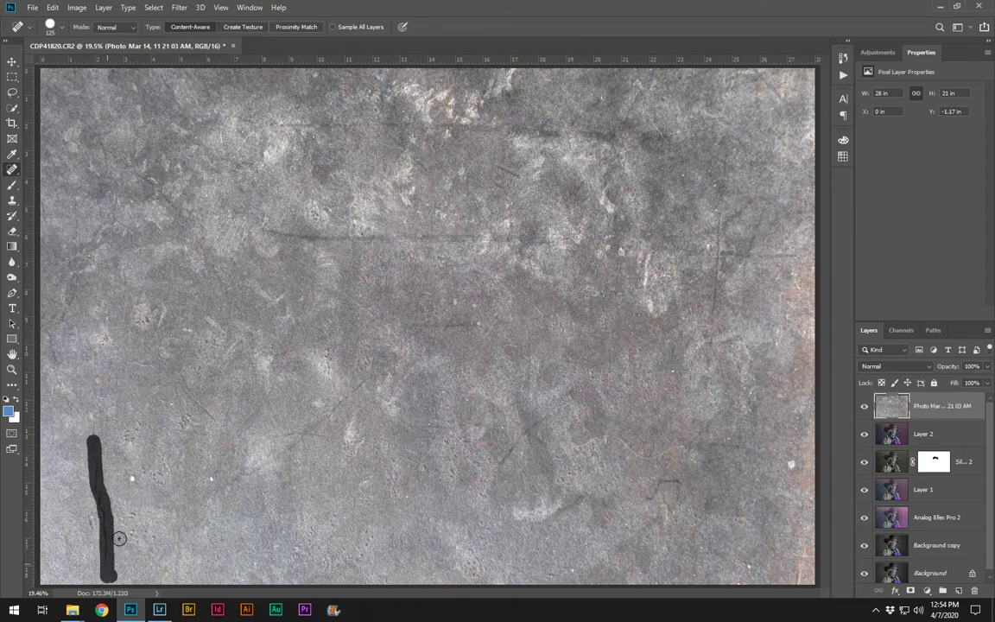
Step: Heal the remaining faint scratches on the texture, including the long horizontal line across its upper middle
left_click_drag(191, 382, 161, 337)
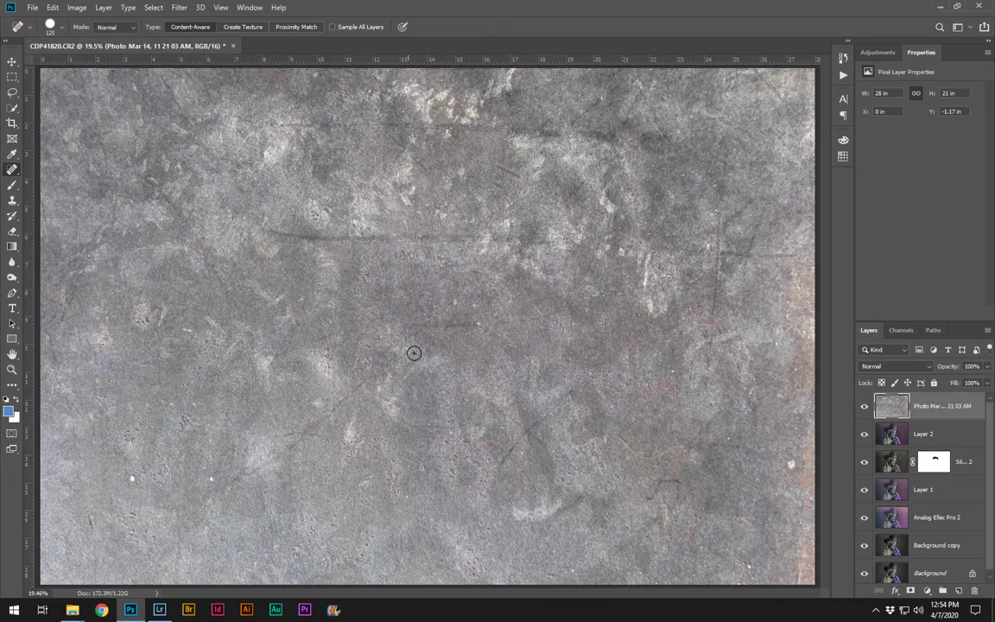
left_click_drag(406, 323, 484, 326)
left_click_drag(518, 176, 484, 150)
left_click_drag(506, 190, 490, 180)
left_click_drag(275, 225, 580, 241)
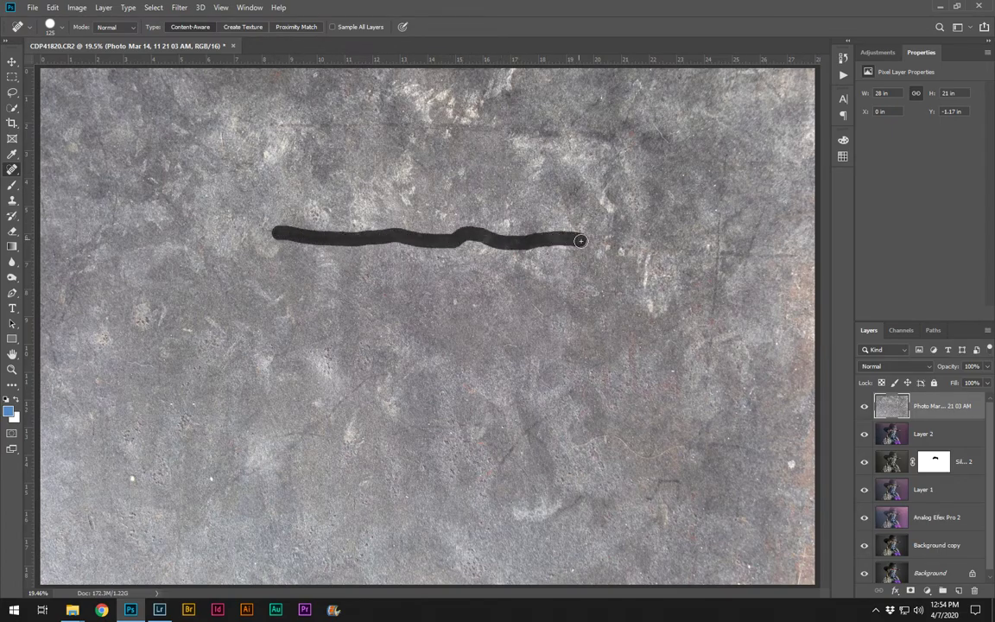
left_click_drag(544, 415, 509, 463)
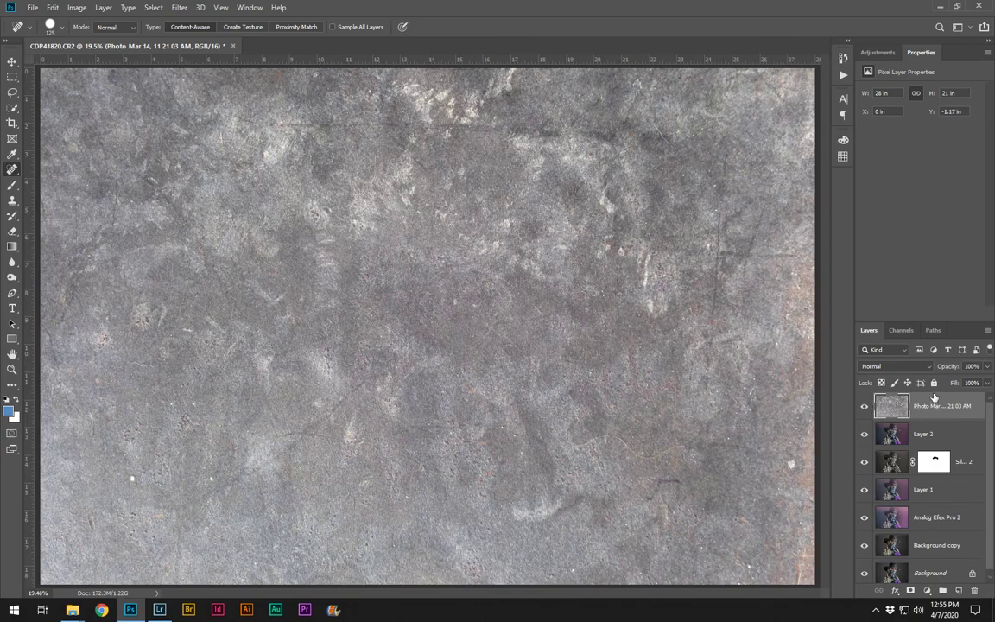
Step: Set the texture layer's blend mode to Soft Light and hide the layer
left_click(906, 370)
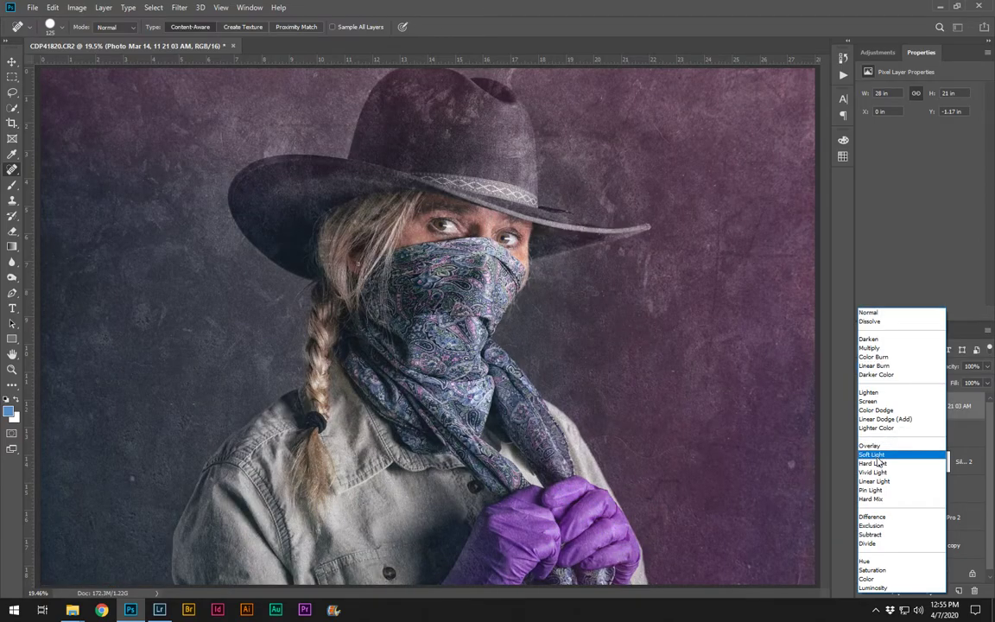
left_click(878, 461)
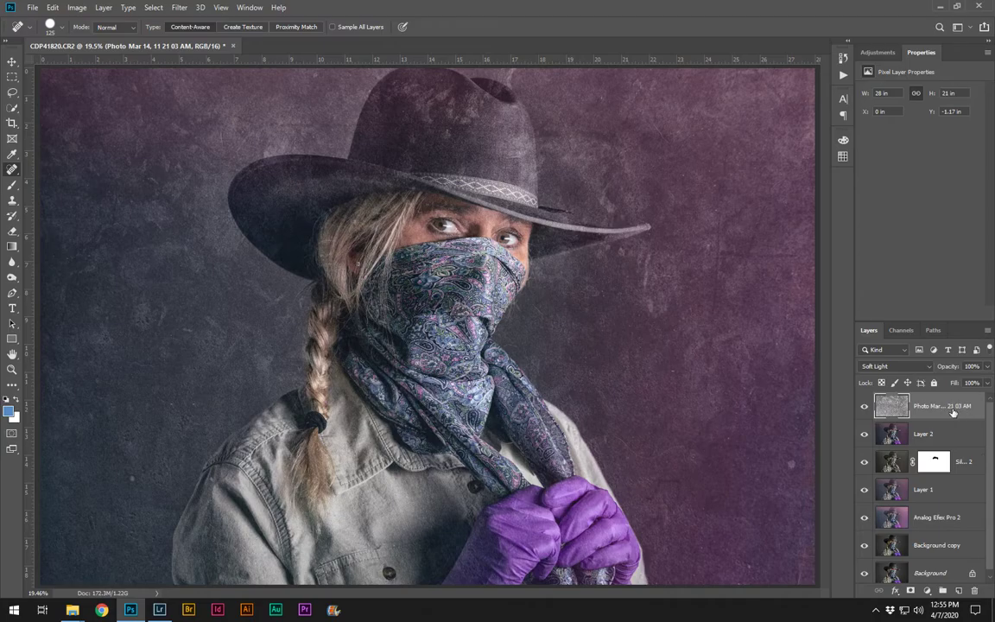
left_click(865, 408)
Step: On Layer 2, select the woman automatically with the Quick Selection tool's Select Subject command
left_click(888, 436)
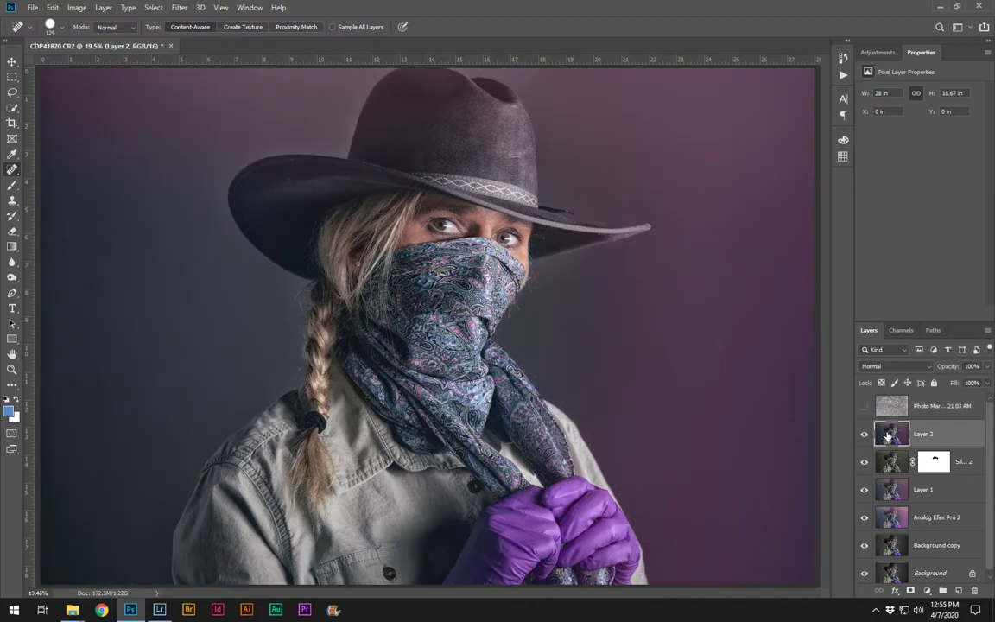
left_click(11, 108)
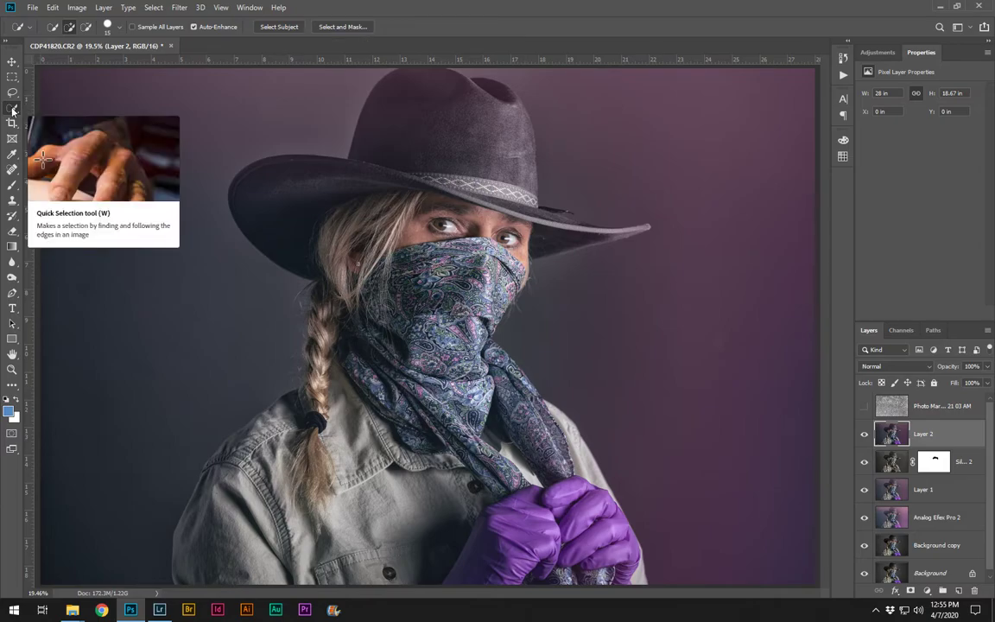
left_click(282, 28)
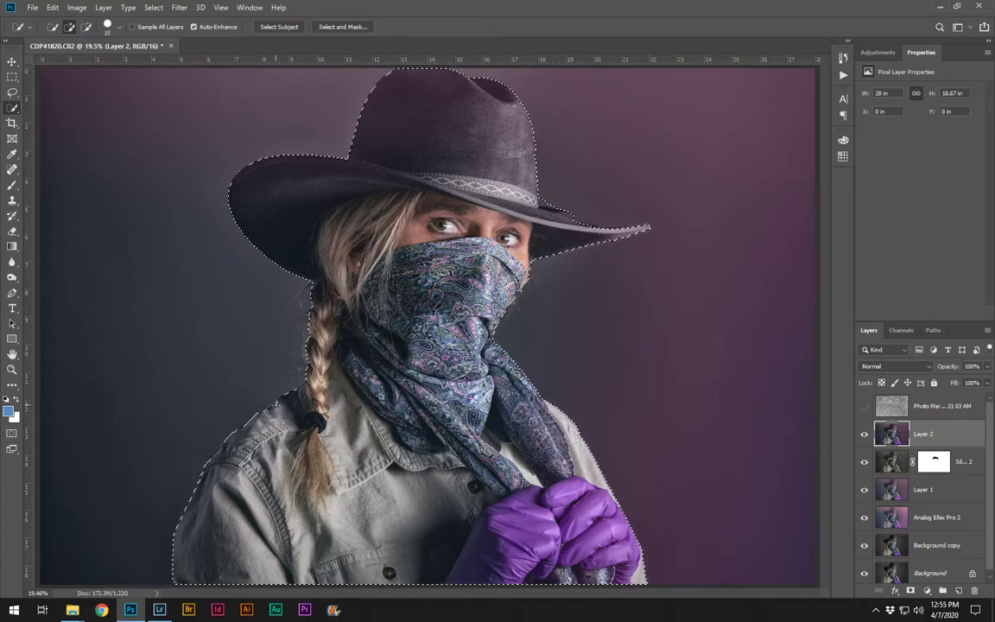
Step: Refine the subject selection at 100% along the hat brim, removing background beside the crown and including the hatband tail
key("ctrl+1")
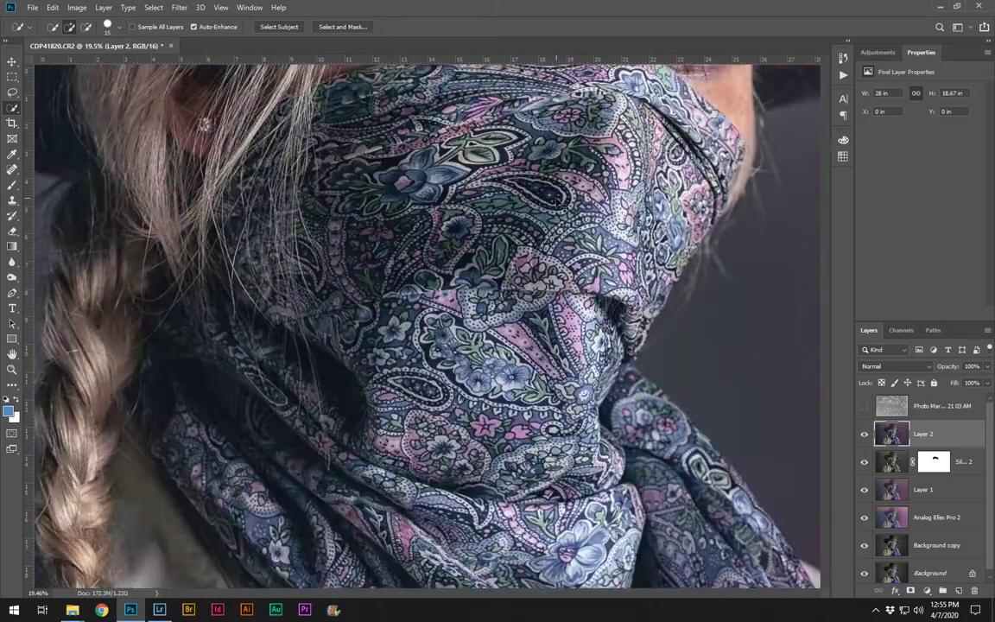
left_click_drag(555, 207, 296, 433)
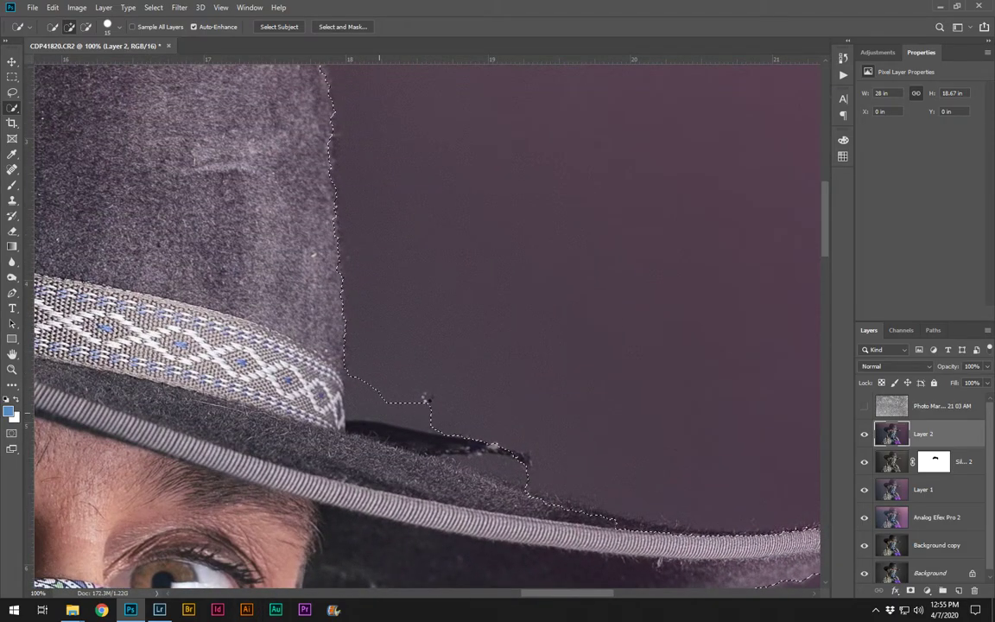
left_click_drag(538, 475, 495, 468)
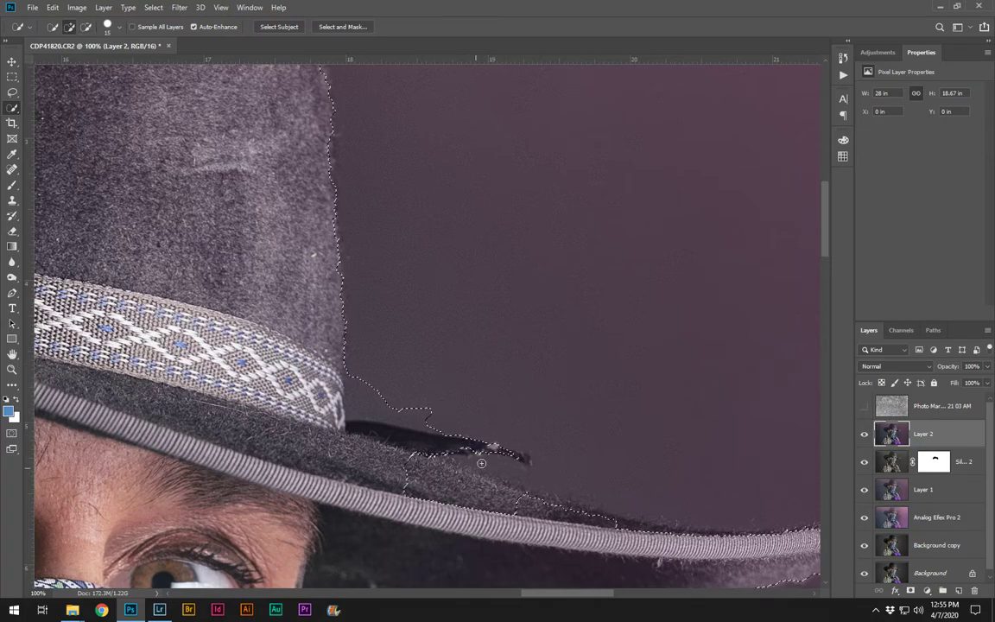
mouse_move(448, 416)
left_mouse_down()
mouse_move(378, 410)
mouse_move(355, 395)
mouse_move(355, 373)
left_mouse_up()
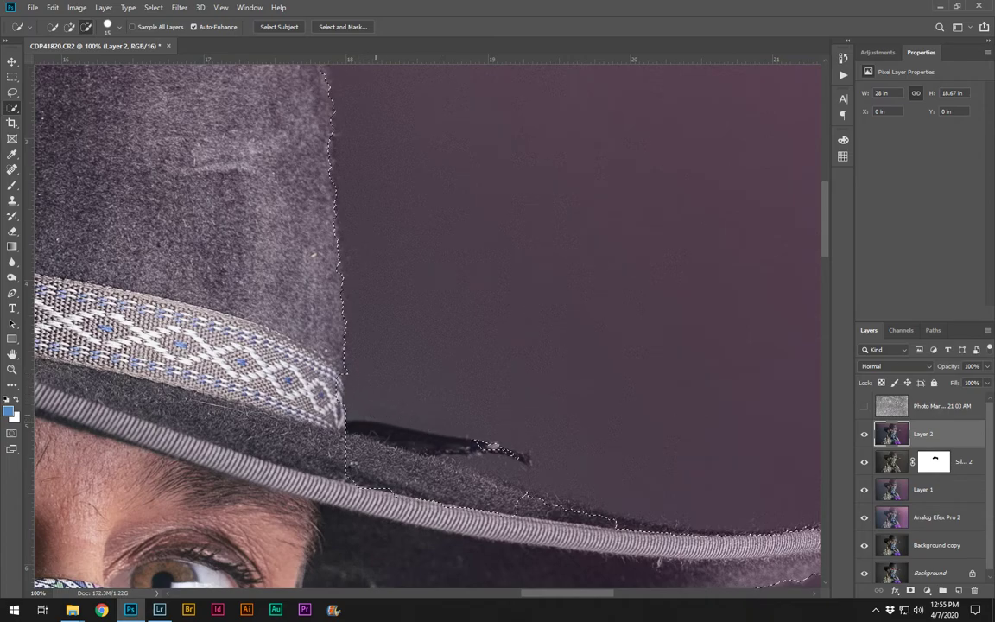
mouse_move(326, 464)
left_mouse_down()
mouse_move(405, 442)
mouse_move(400, 475)
left_mouse_up()
mouse_move(530, 500)
left_mouse_down()
mouse_move(441, 506)
mouse_move(333, 482)
left_mouse_up()
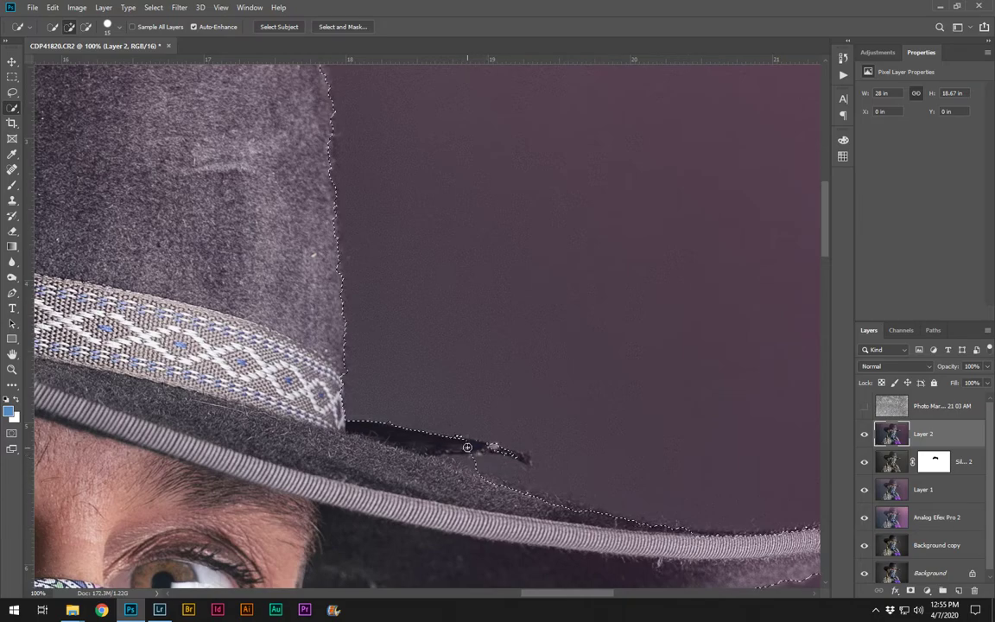
mouse_move(479, 444)
left_mouse_down()
mouse_move(528, 468)
mouse_move(464, 460)
left_mouse_up()
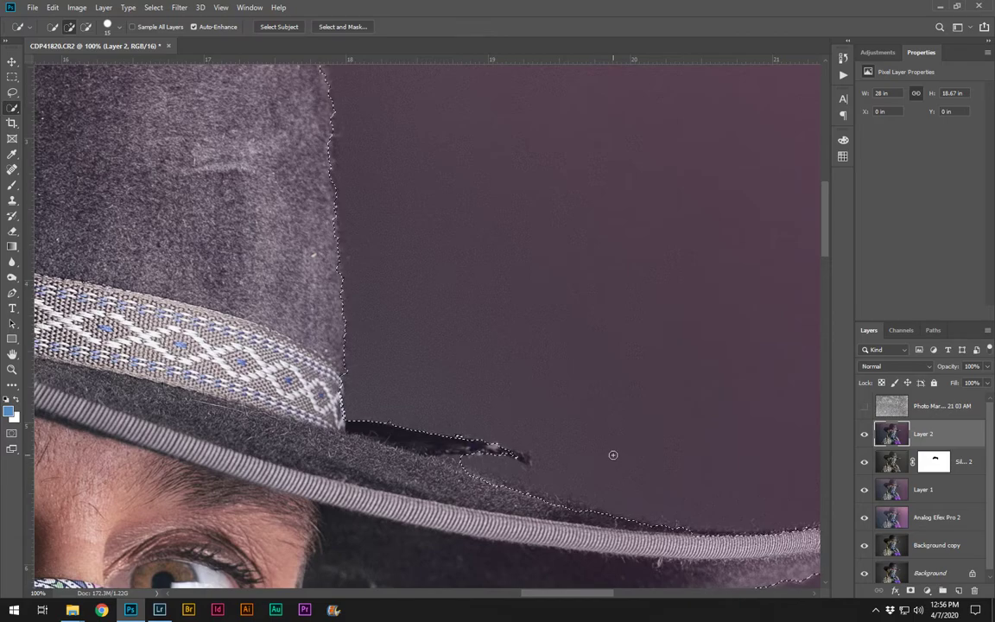
mouse_move(571, 415)
left_mouse_down()
mouse_move(498, 177)
mouse_move(466, 127)
left_mouse_up()
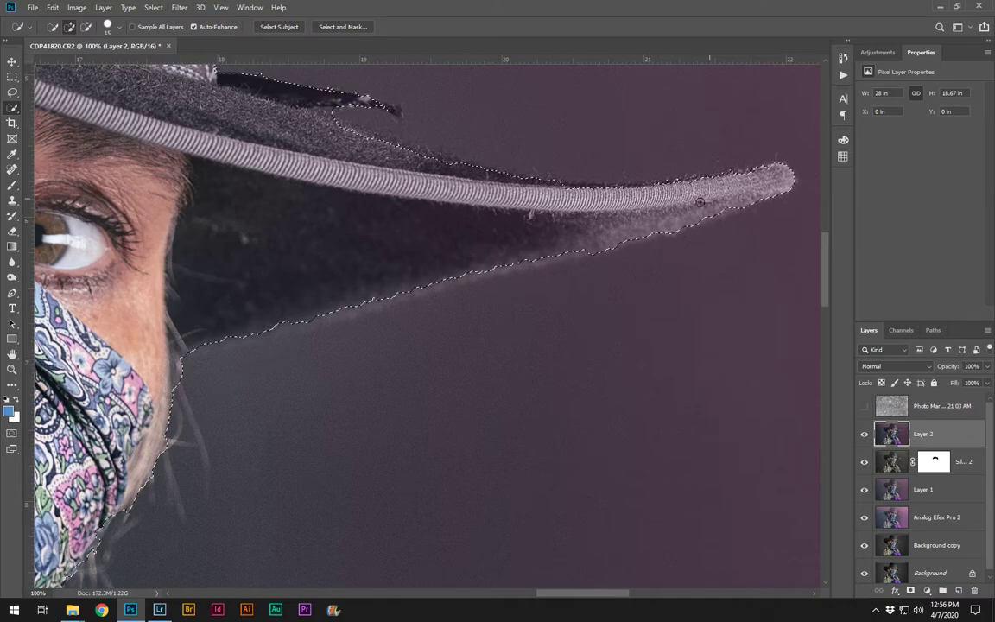
key("ctrl+0")
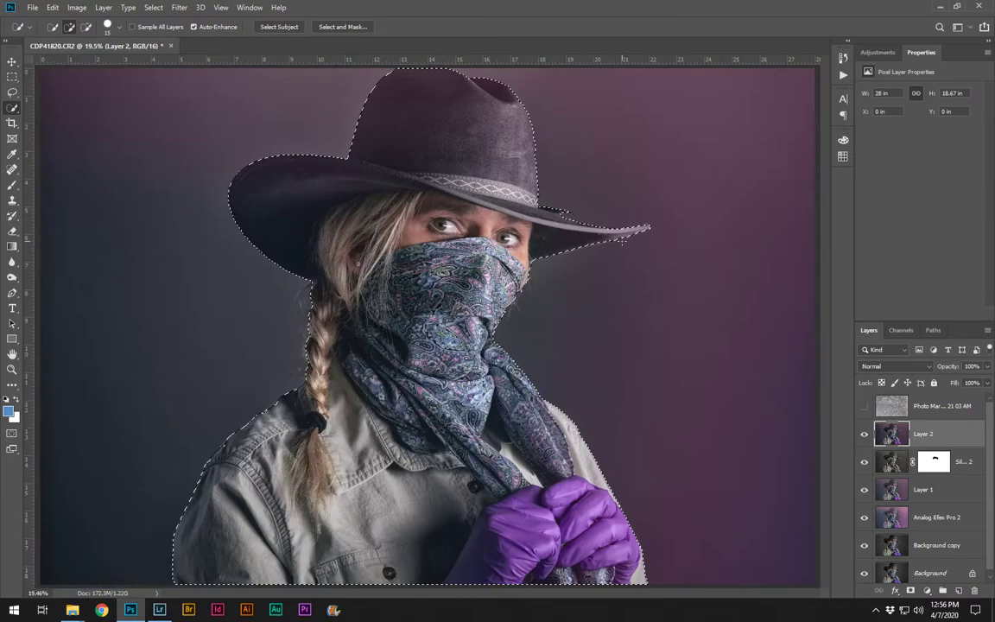
Step: Show the texture layer again and add an inverted mask from the selection, hiding the texture on the subject
left_click(940, 408)
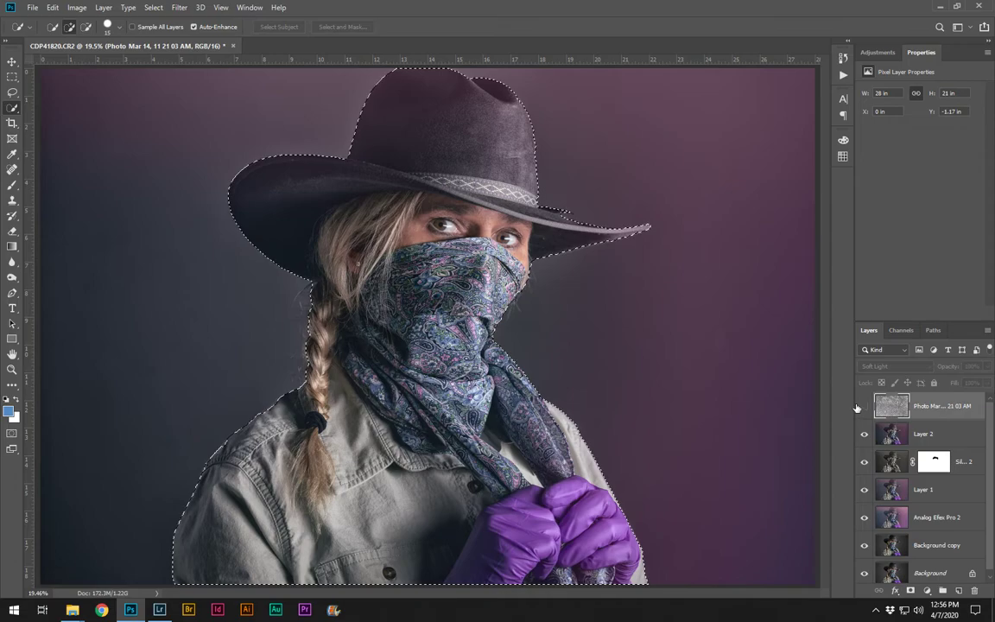
left_click(865, 406)
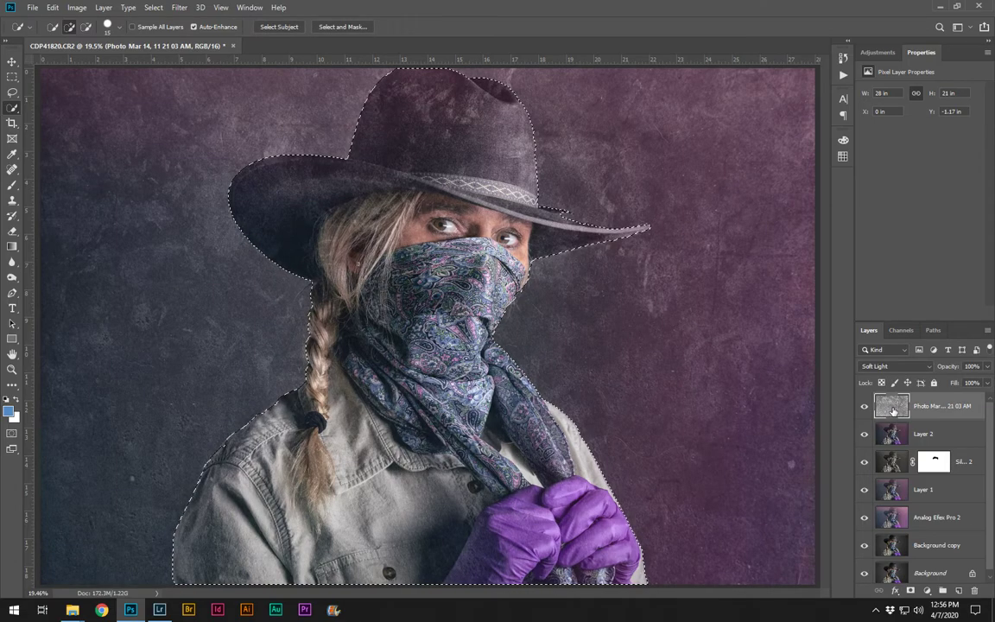
left_click(909, 591)
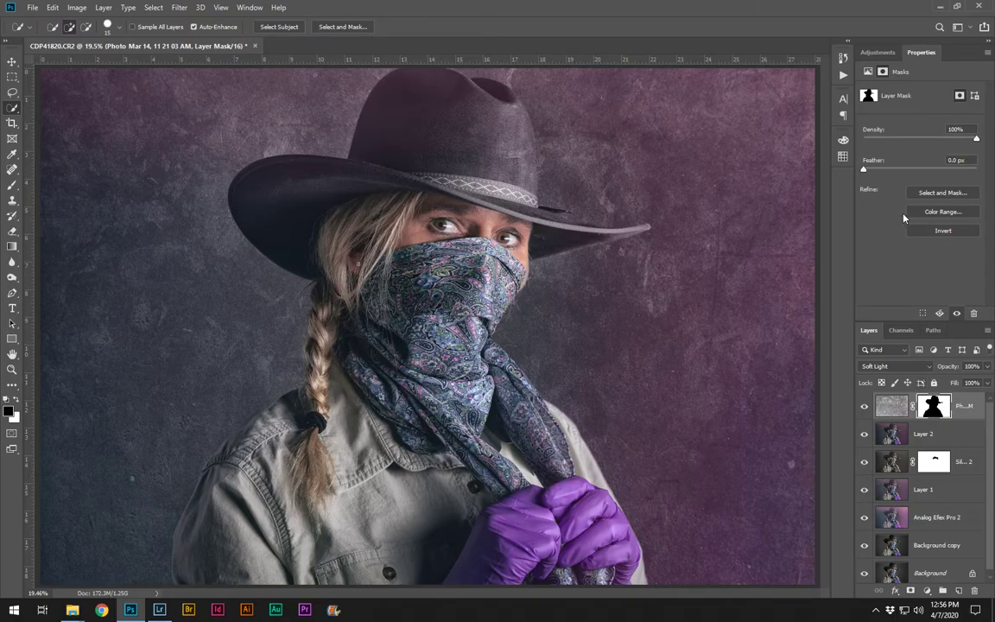
Step: Examine the texture mask's edge around the hat at 100% and set the mask's feather to 4.5 px
key("ctrl+1")
mouse_move(621, 183)
left_mouse_down()
mouse_move(457, 382)
mouse_move(283, 461)
mouse_move(286, 468)
left_mouse_up()
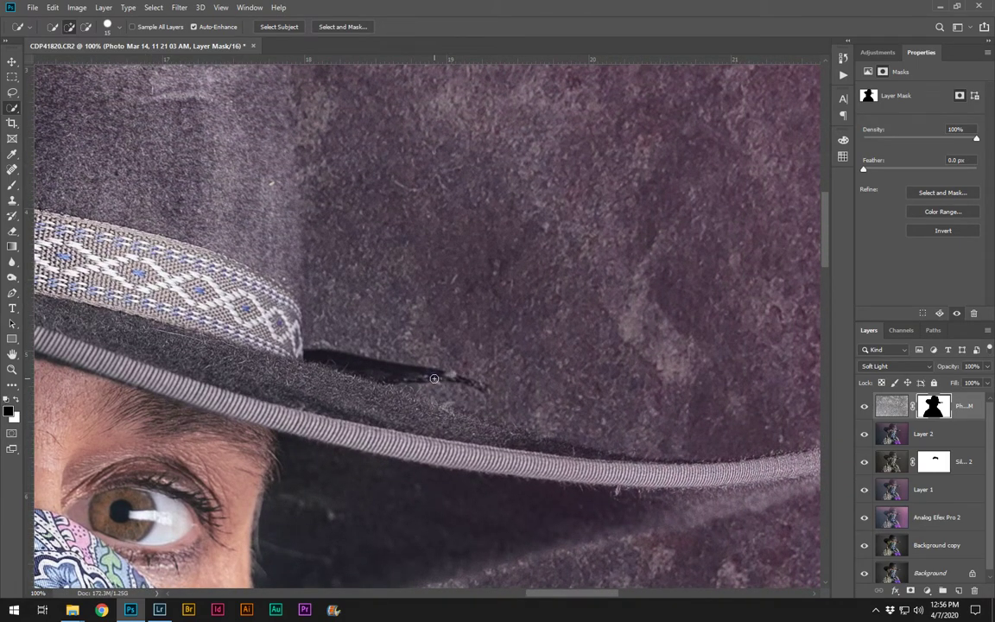
left_click_drag(585, 423, 777, 474)
left_click_drag(369, 382, 378, 547)
left_click_drag(413, 256, 516, 502)
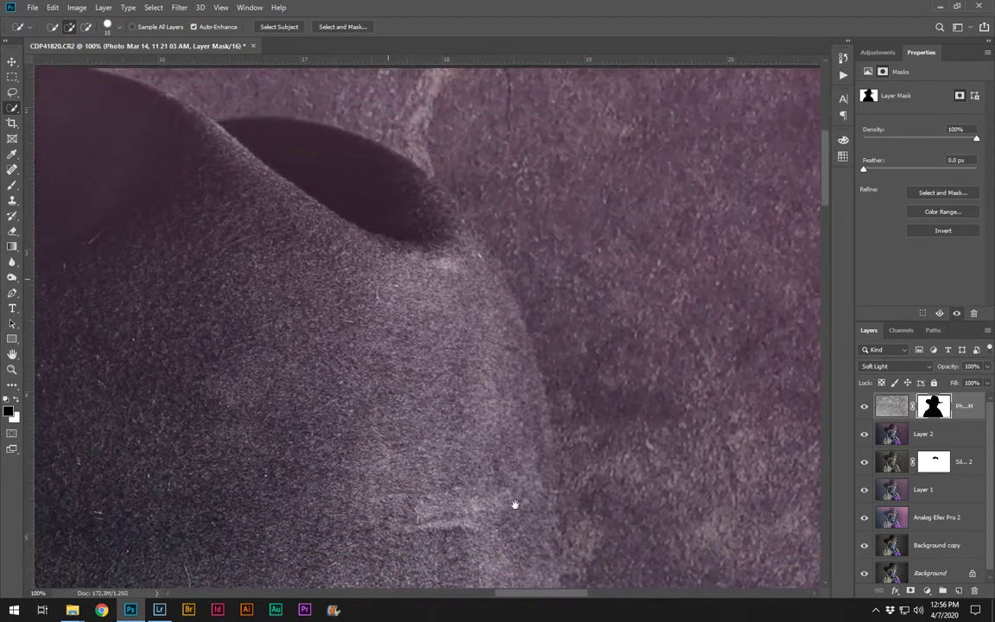
key("ctrl+0")
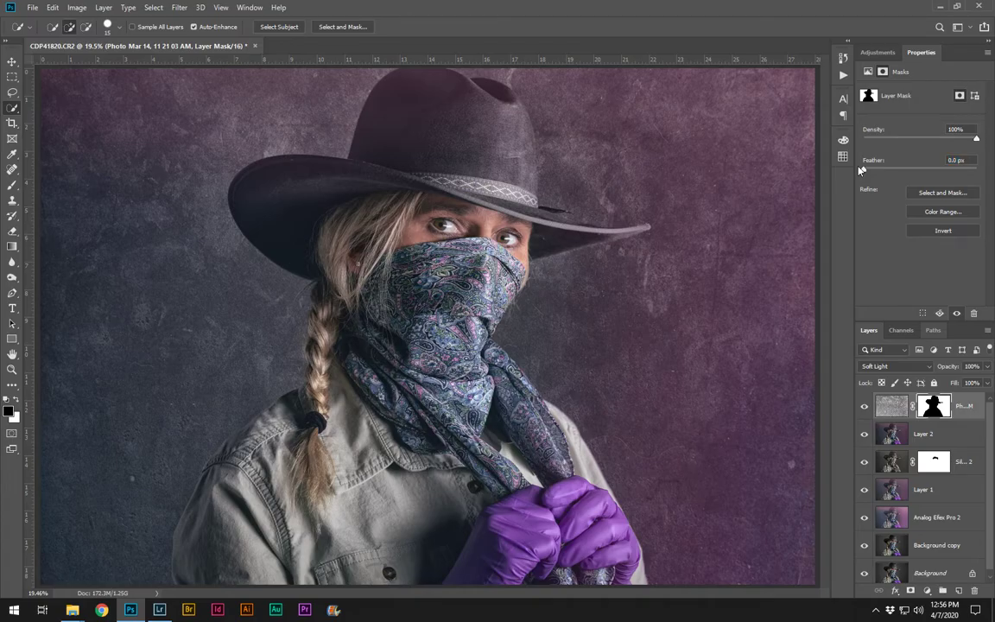
key("ctrl+1")
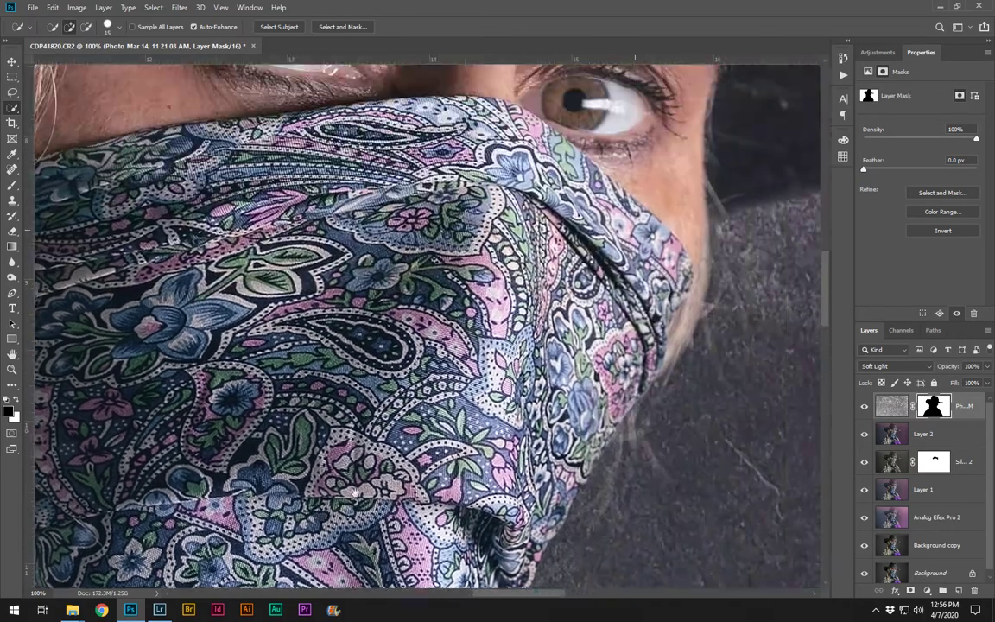
left_click_drag(758, 112, 251, 530)
left_click(959, 160)
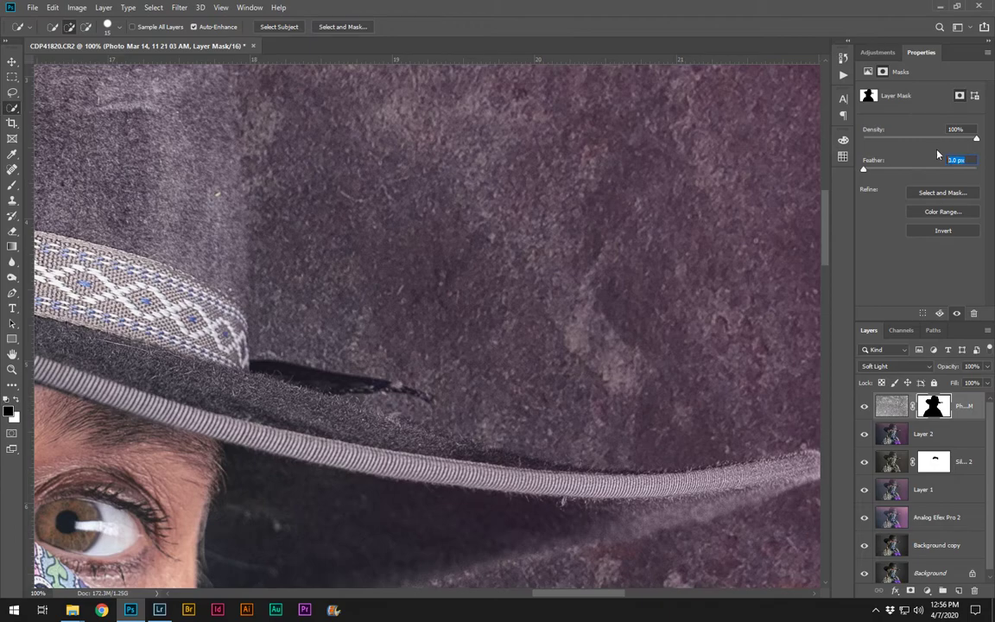
type("4.5")
key("Return")
Step: Compare the image with the texture mask off and on, and try a feather of 180.7 px before restoring 4.5 px
left_click_drag(595, 536, 541, 428)
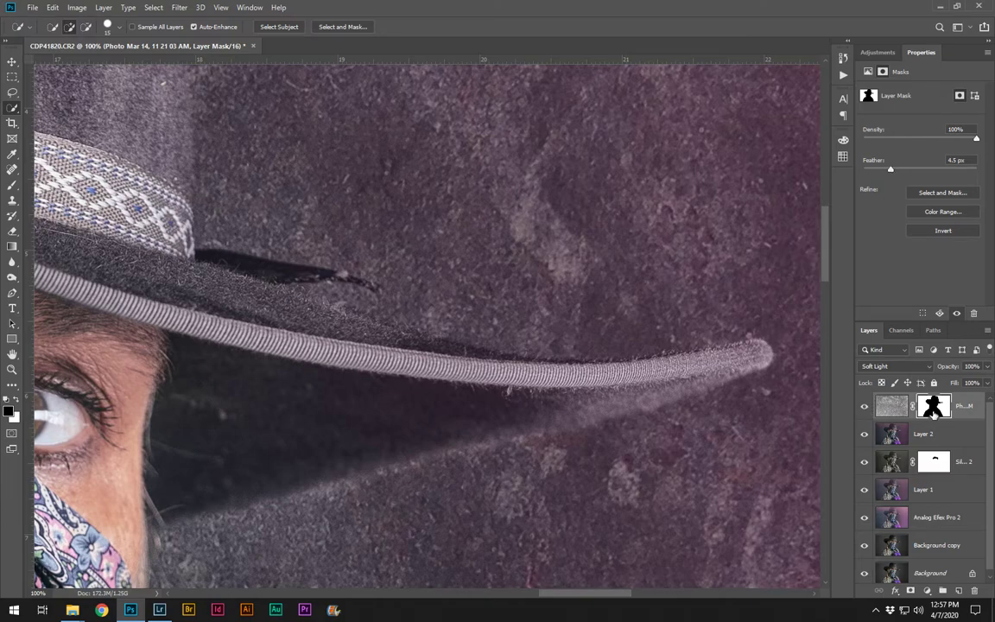
left_click(935, 411, "shift")
left_click(935, 411, "shift")
left_click_drag(892, 170, 953, 169)
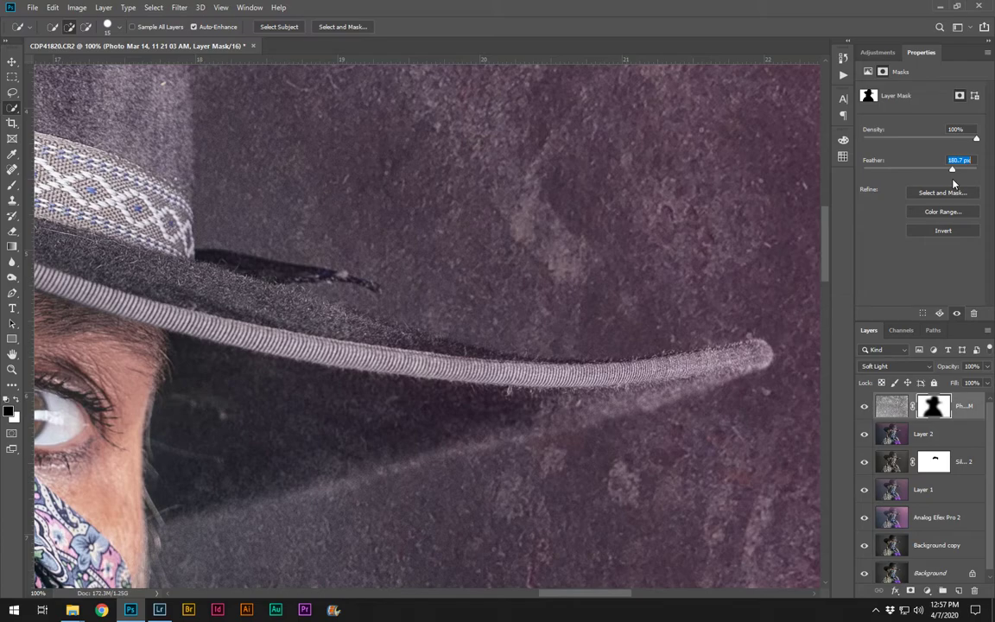
left_click_drag(935, 184, 891, 186)
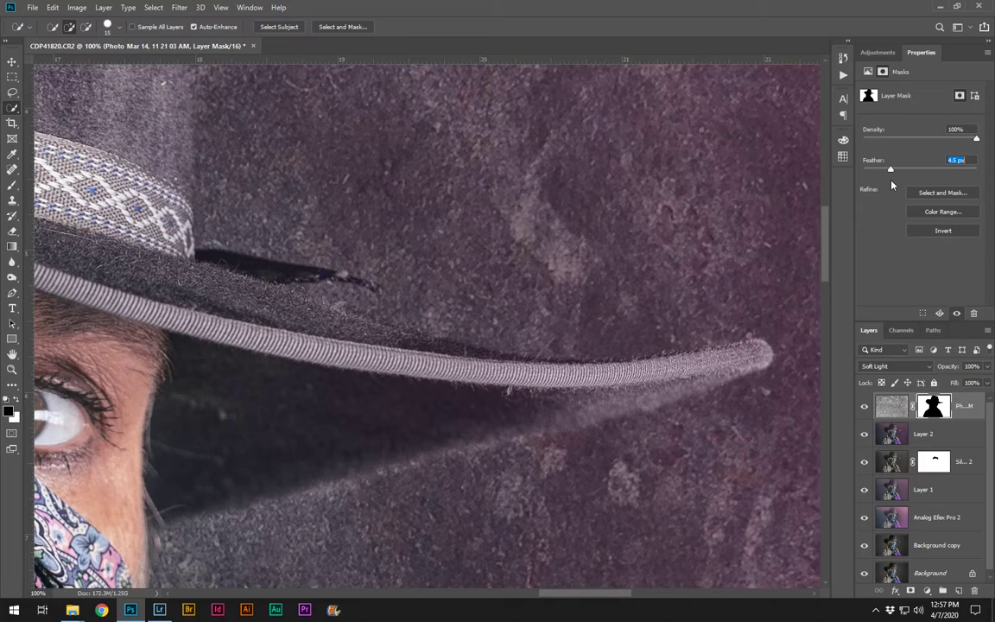
key("ctrl+0")
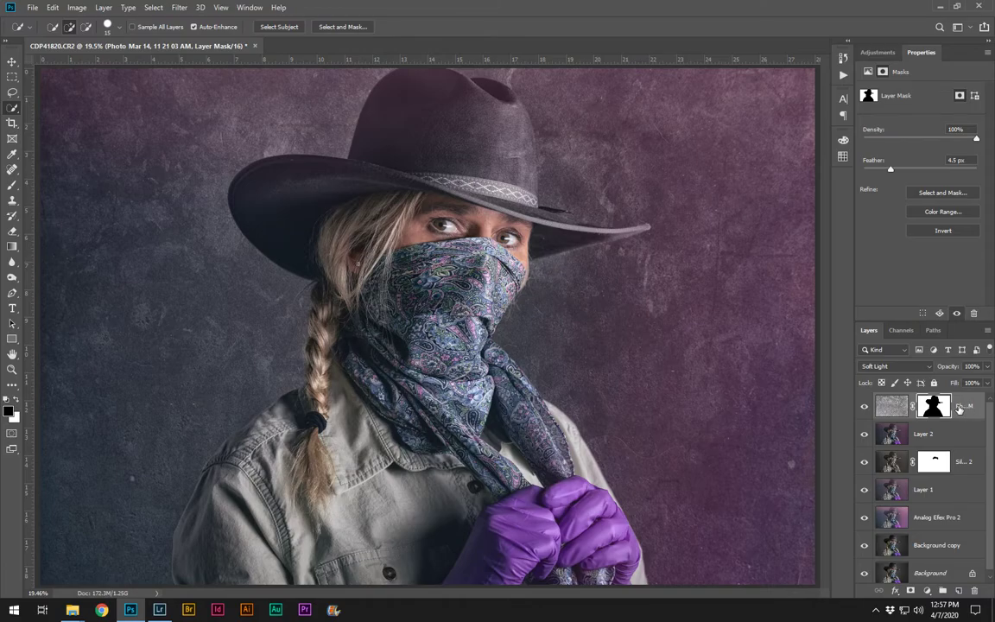
Step: Merge all visible layers into a new top layer and open it in the Alien Skin Exposure X4 filter
key("ctrl+shift+alt+e")
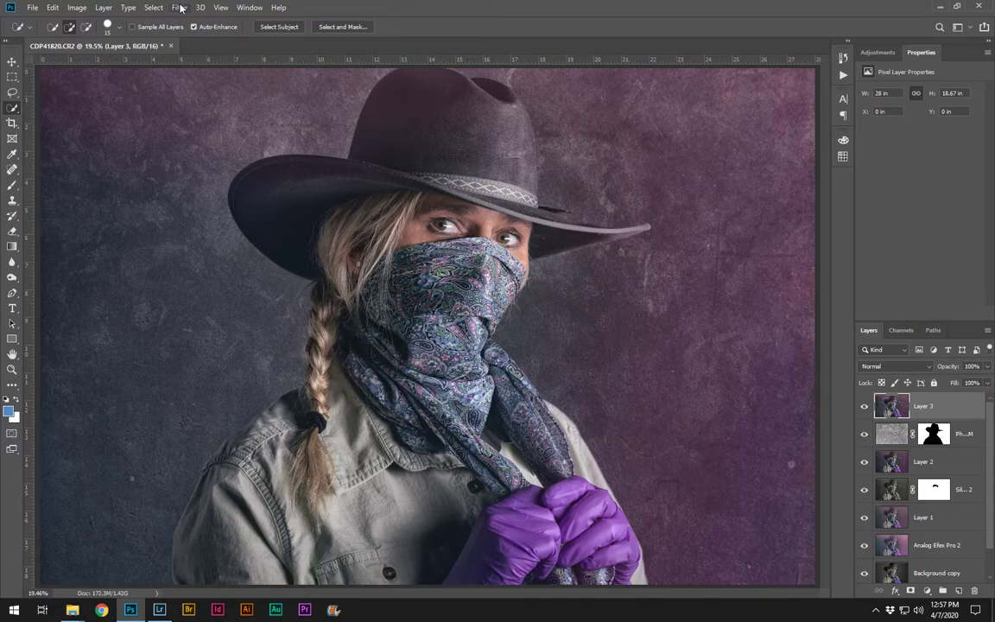
left_click(179, 7)
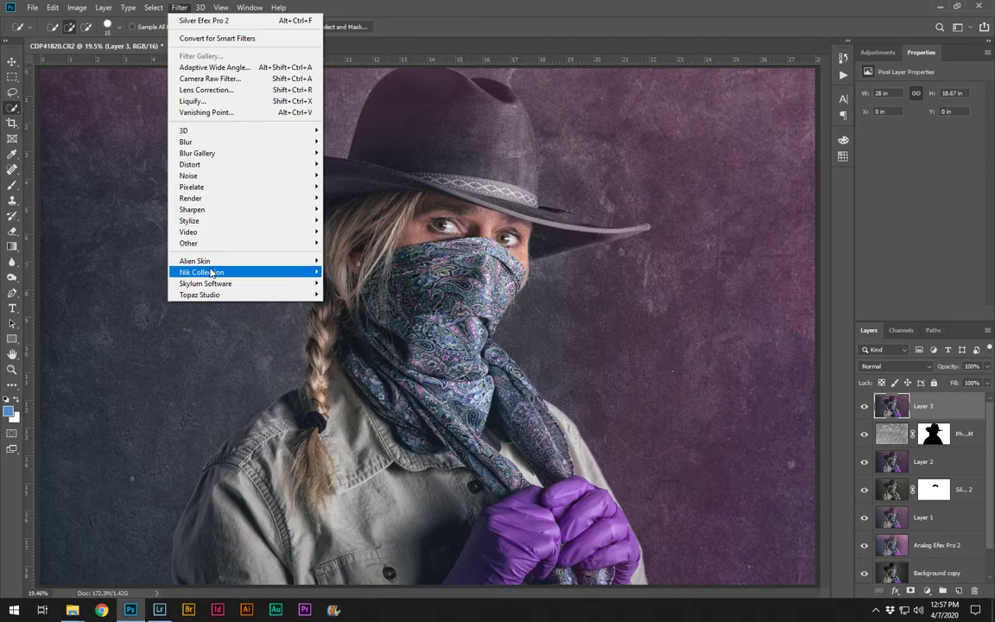
mouse_move(211, 273)
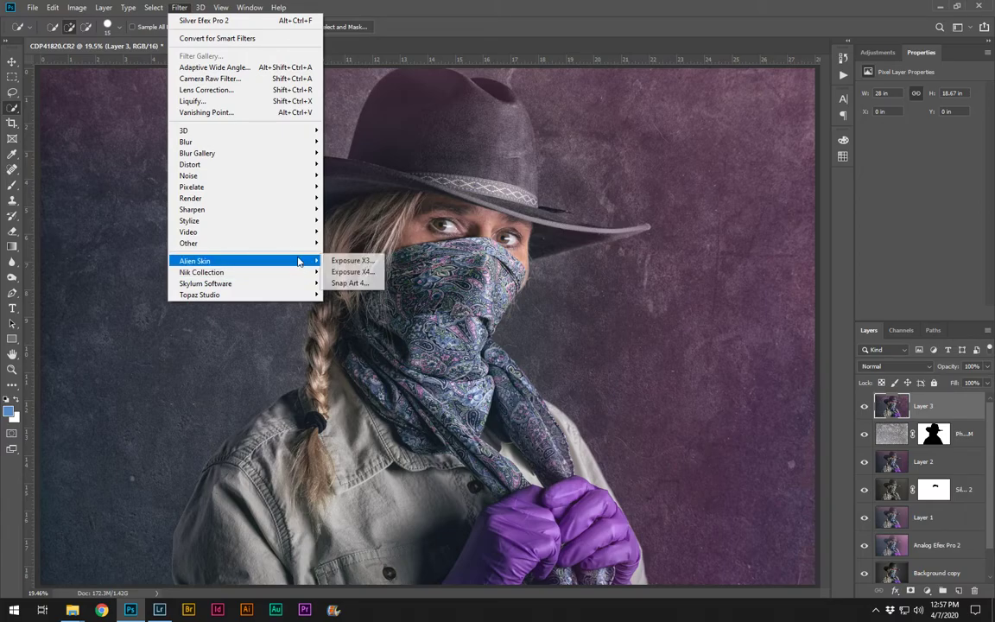
left_click(353, 278)
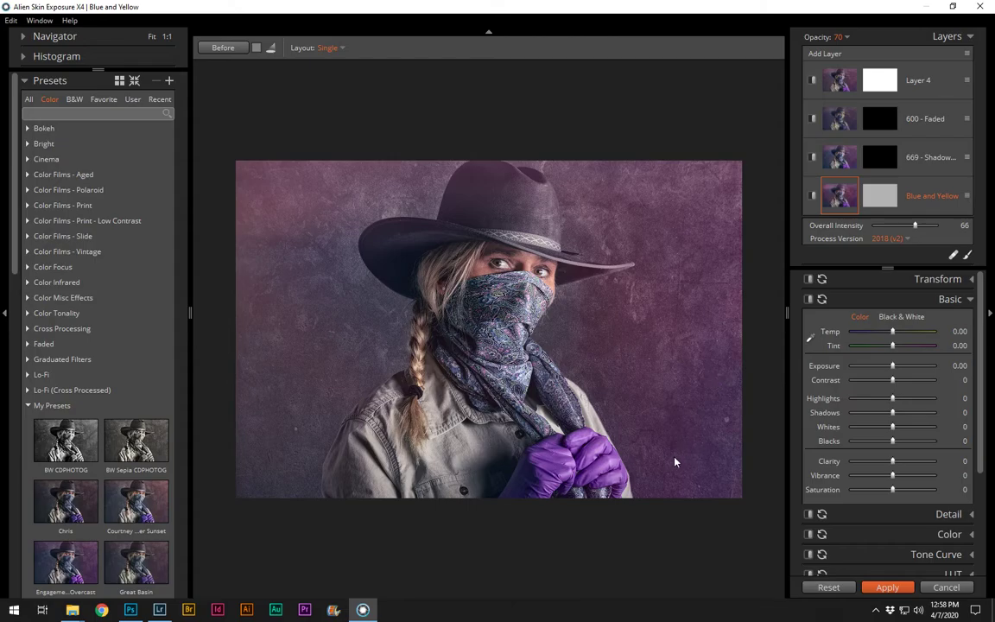
Step: Reset the Exposure X4 settings and apply the Studio Light Leak preset to the image
scroll(179, 479, "down", 5)
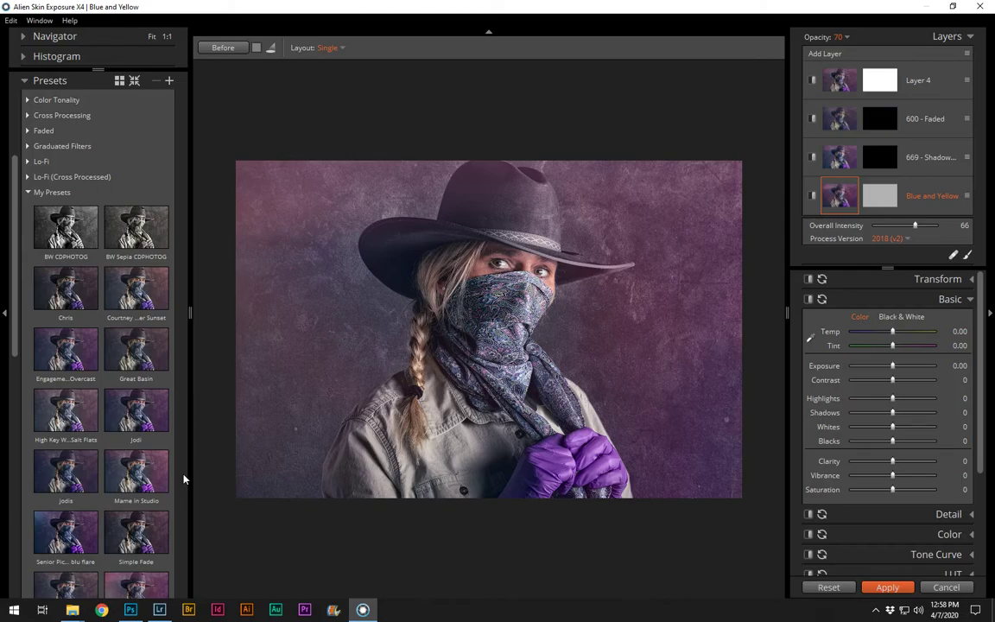
scroll(183, 480, "down", 1)
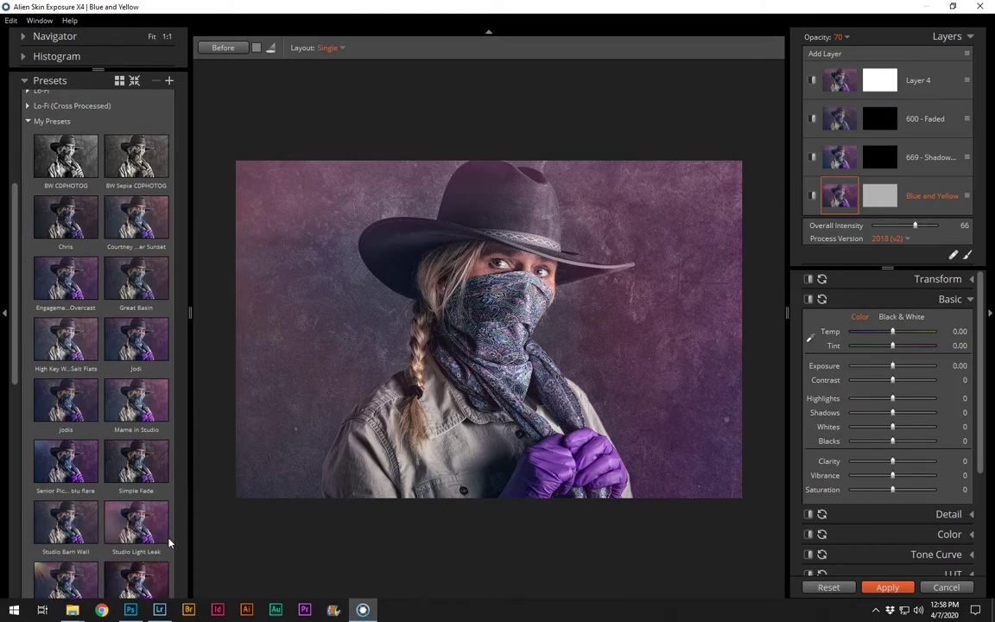
left_click(833, 588)
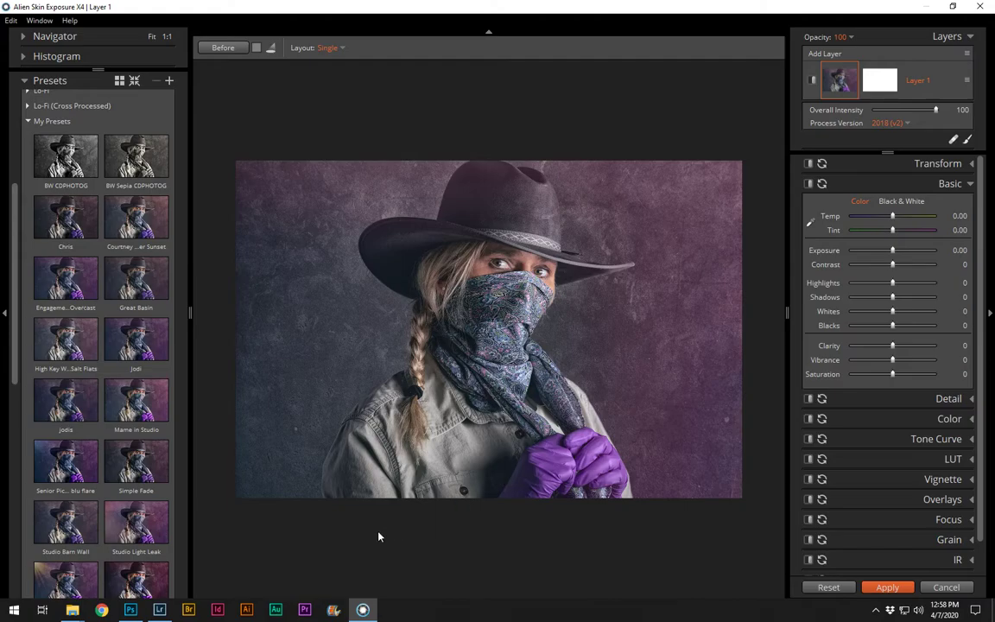
left_click(137, 529)
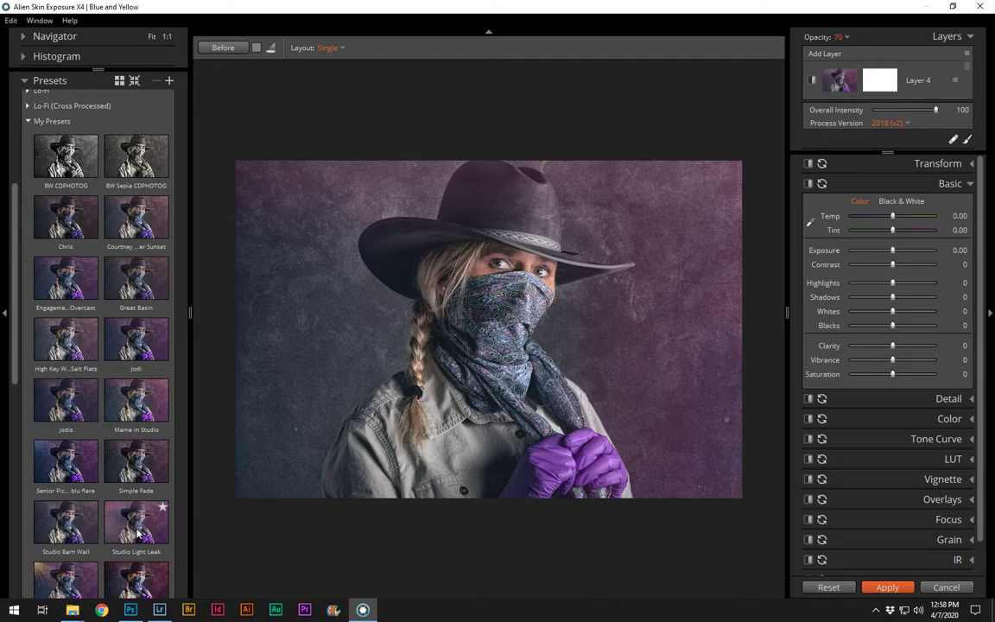
left_click(137, 532)
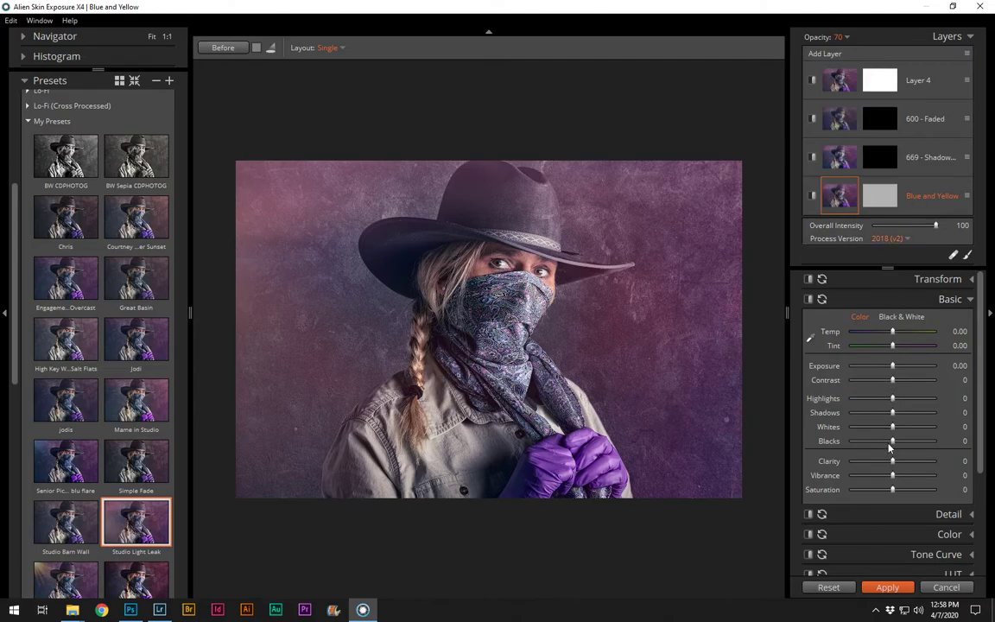
left_click(887, 588)
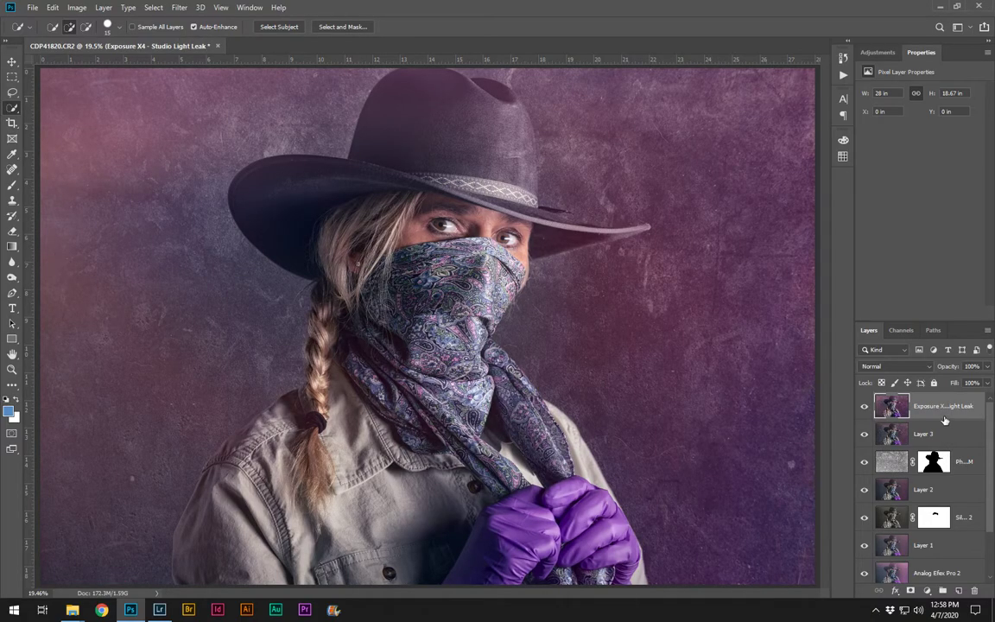
Step: Delete the Exposure X4 light-leak layer together with the merged Layer 3 beneath it
left_click(932, 433, "shift")
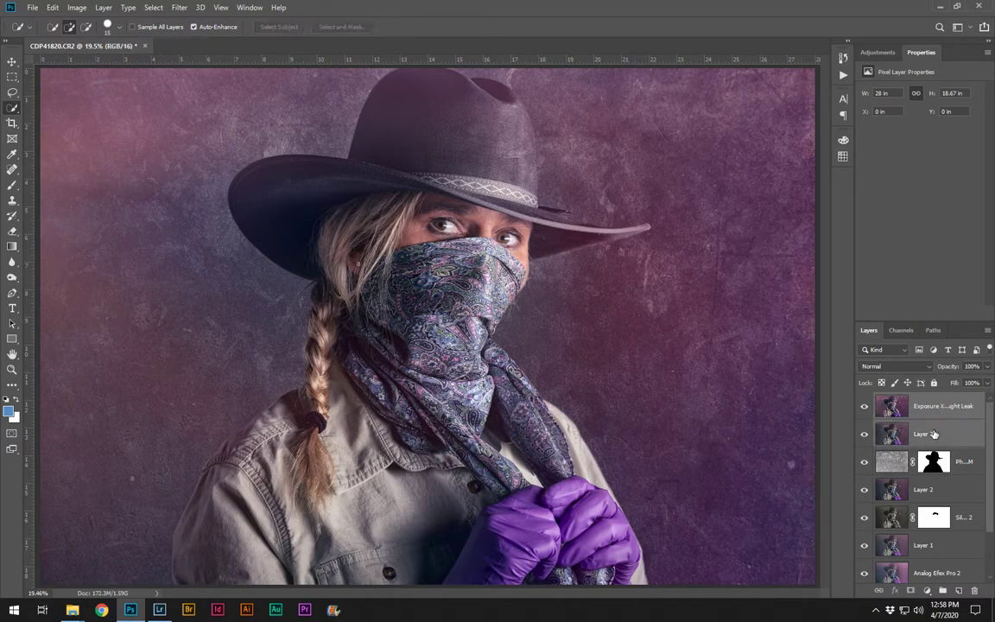
right_click(933, 433)
left_click(824, 172)
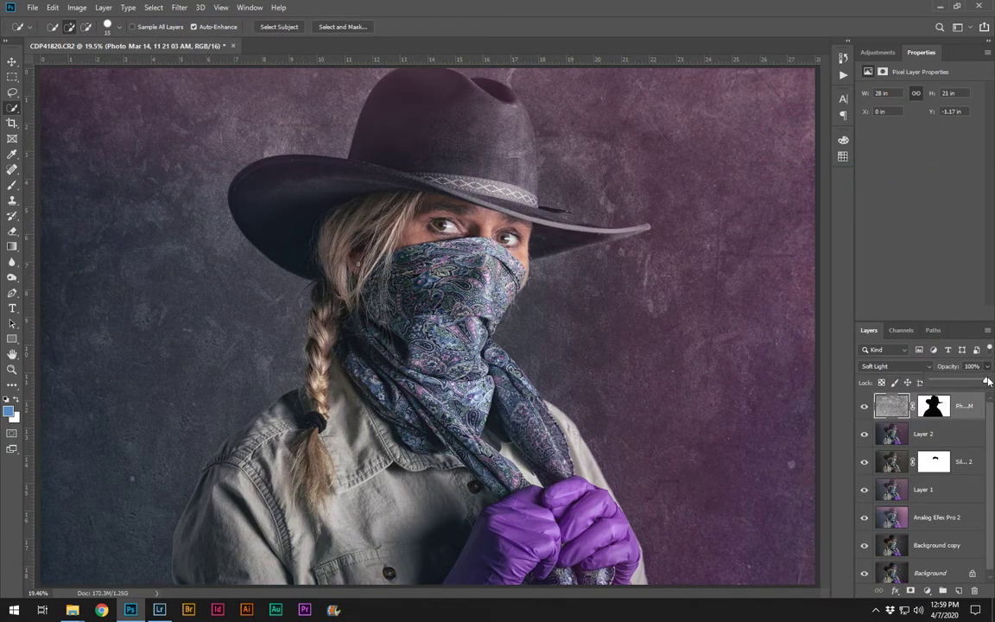
Step: Lower the opacity of the masked Soft Light texture layer to 47%
left_click_drag(988, 383, 954, 395)
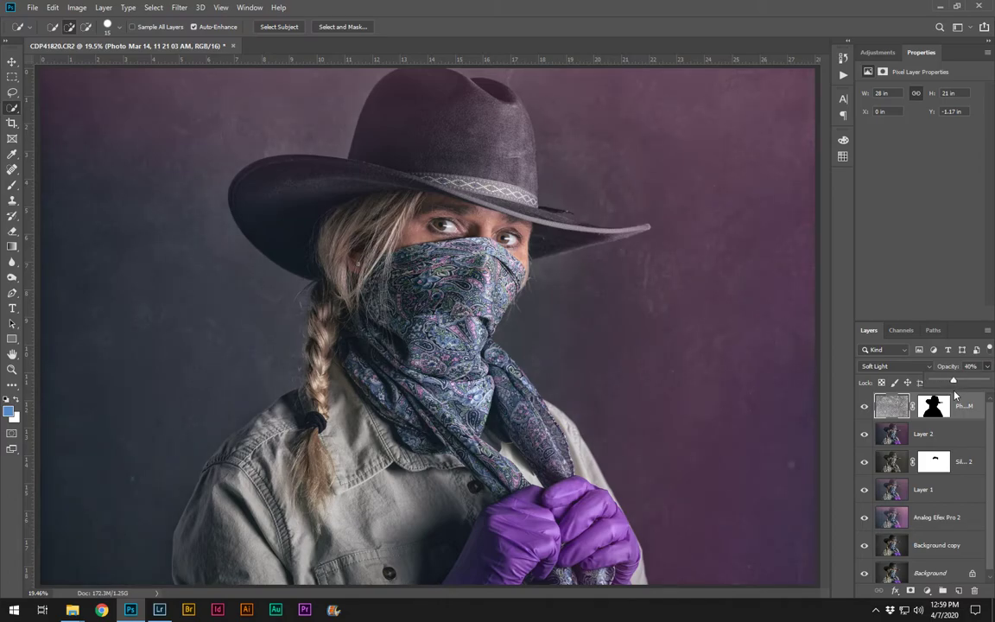
left_click_drag(954, 395, 956, 390)
left_click_drag(955, 388, 958, 387)
left_click(959, 410)
Step: Merge the visible layers into a new layer and apply Exposure X4's Studio Light Leak look to it at an overall intensity of 69
key("ctrl+shift+alt+e")
left_click(179, 7)
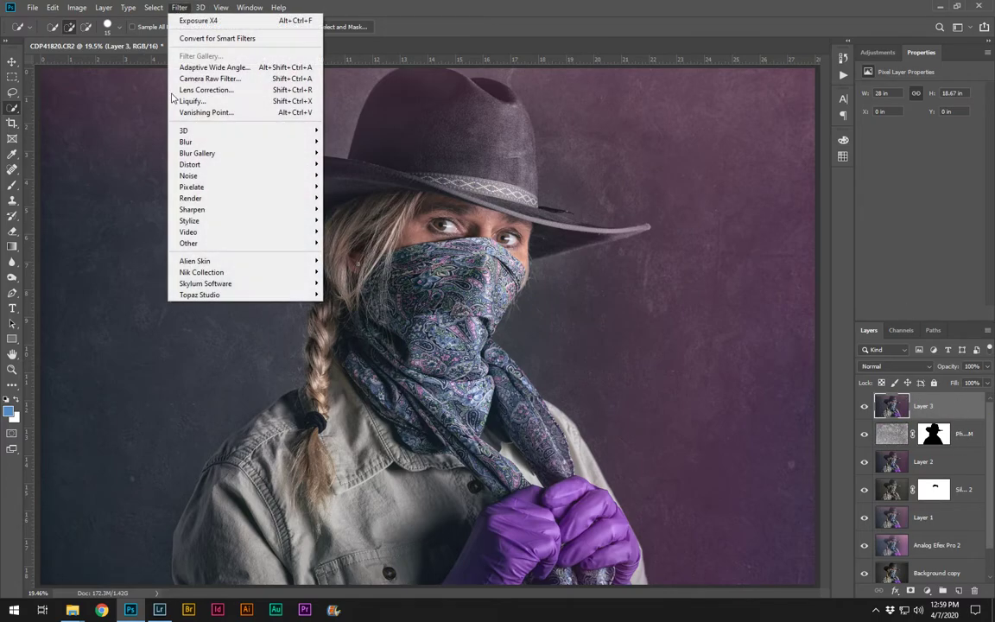
mouse_move(263, 277)
mouse_move(197, 261)
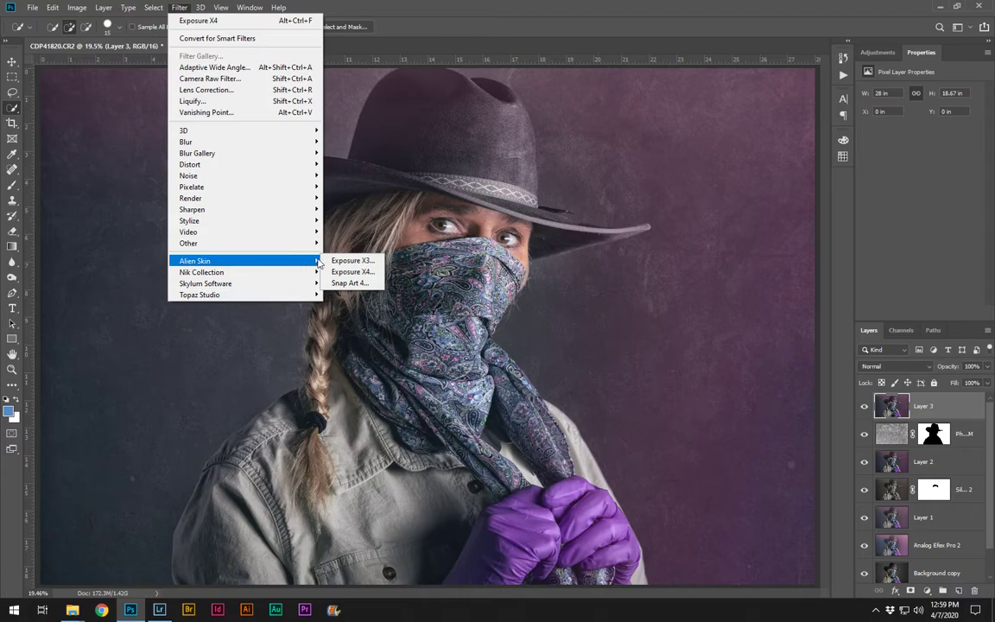
left_click(346, 270)
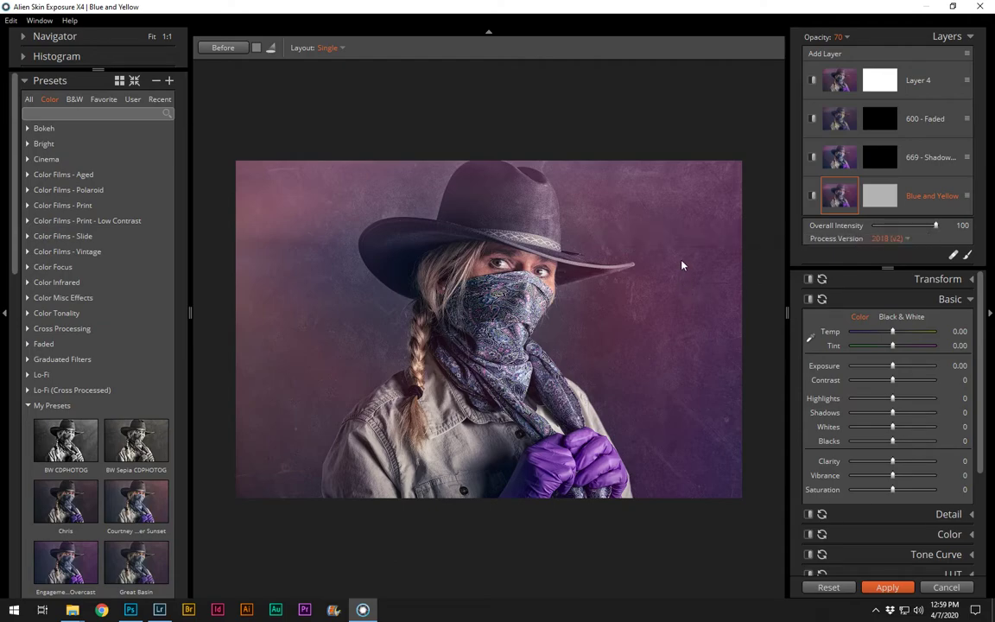
mouse_move(920, 227)
left_mouse_down()
mouse_move(910, 227)
mouse_move(920, 231)
left_mouse_up()
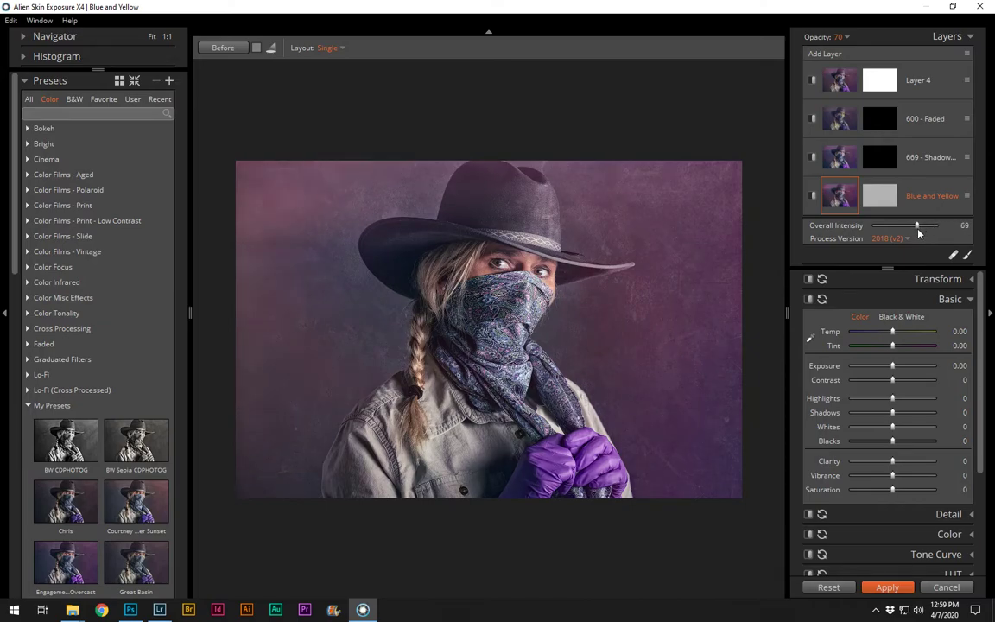
left_click(886, 588)
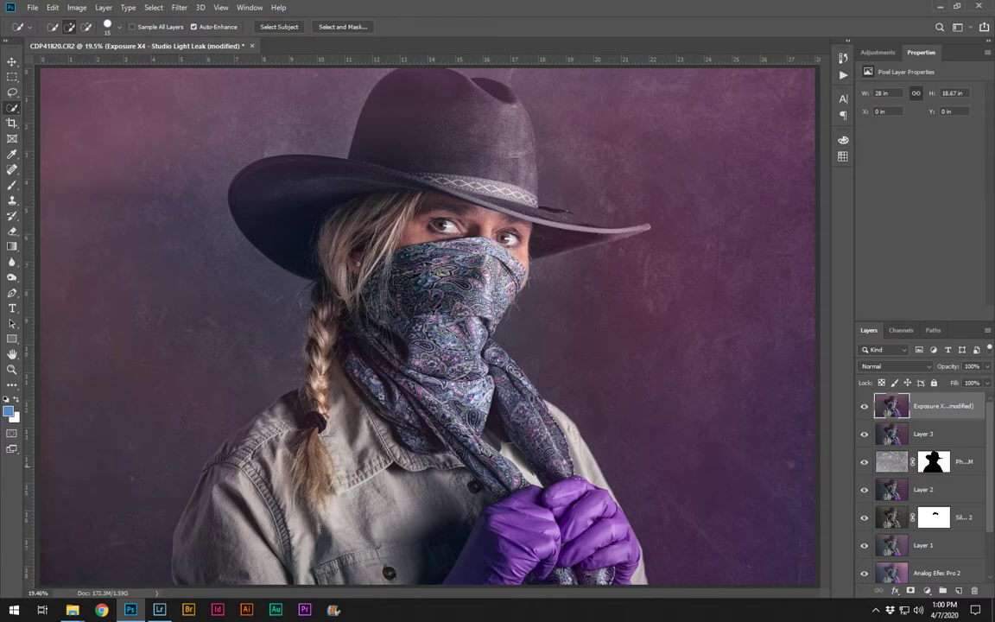
Step: Open the Other folder inside Textures in File Explorer and place the Reflections1_rgb lens-flare image into the portrait document
mouse_move(72, 610)
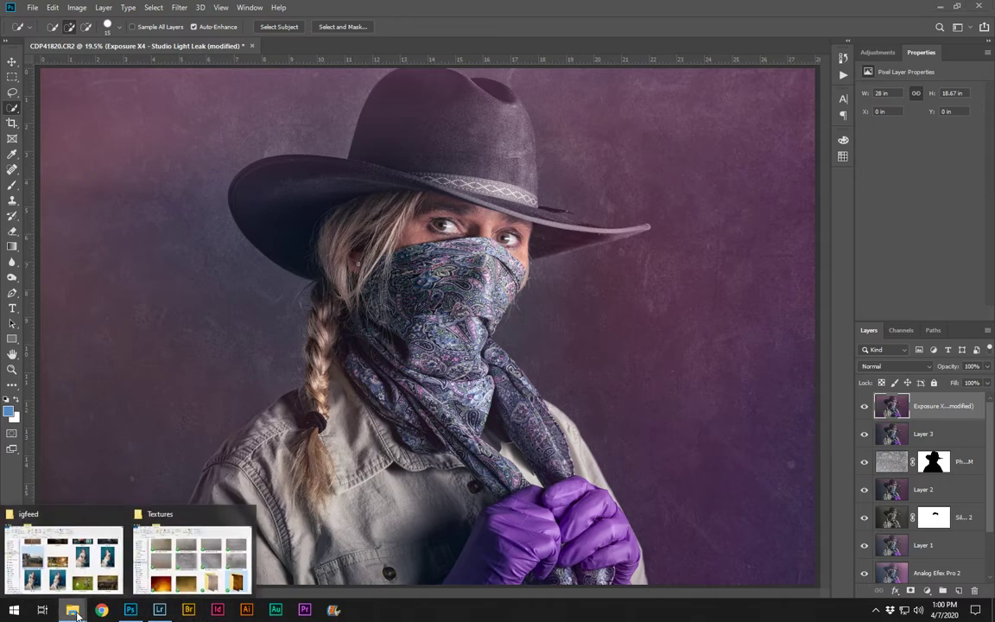
left_click(183, 572)
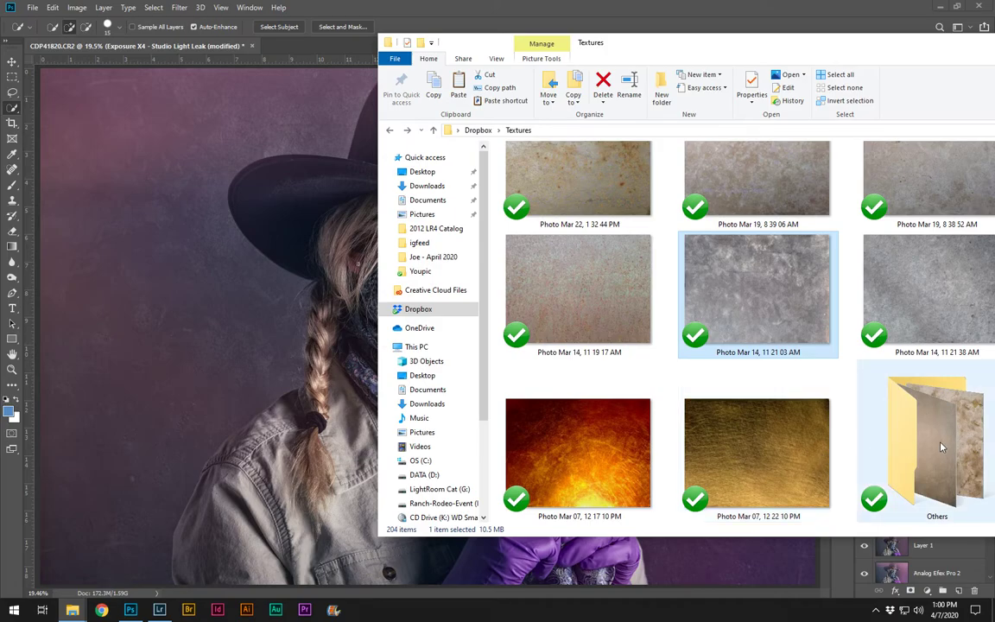
scroll(919, 444, "down", 5)
scroll(920, 445, "down", 3)
left_click_drag(799, 44, 629, 40)
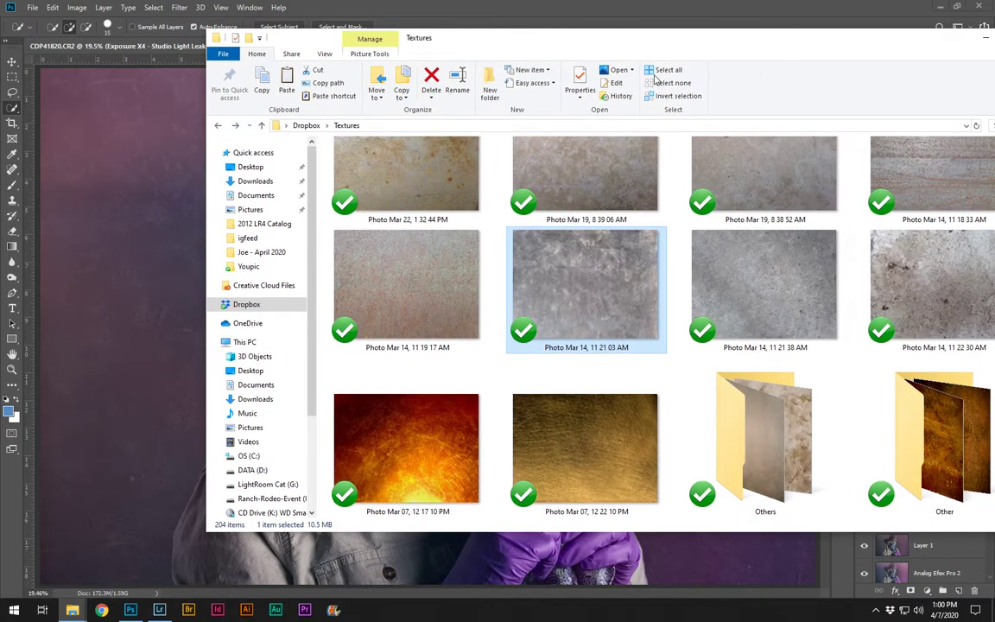
double_click(981, 441)
left_click_drag(823, 339, 109, 321)
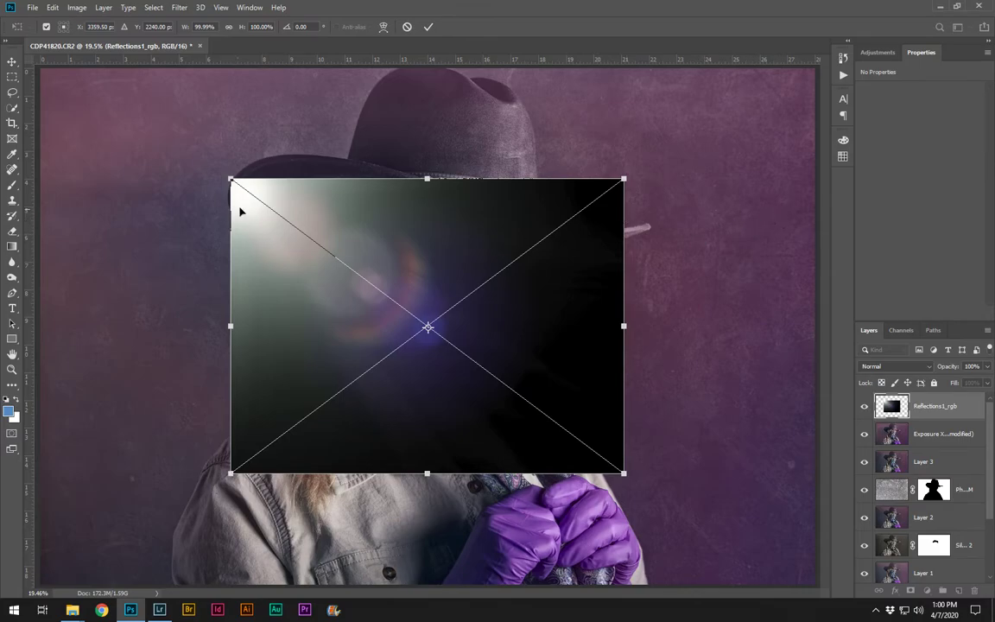
Step: Flip the Reflections1_rgb image horizontally and enlarge it to about 205% so it covers the whole canvas
left_click(51, 7)
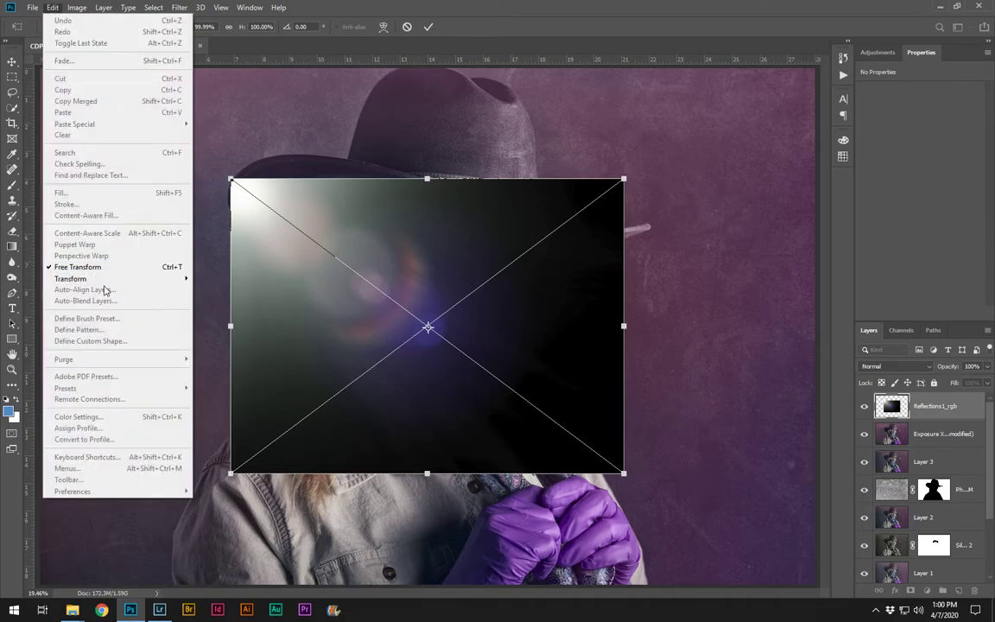
mouse_move(113, 278)
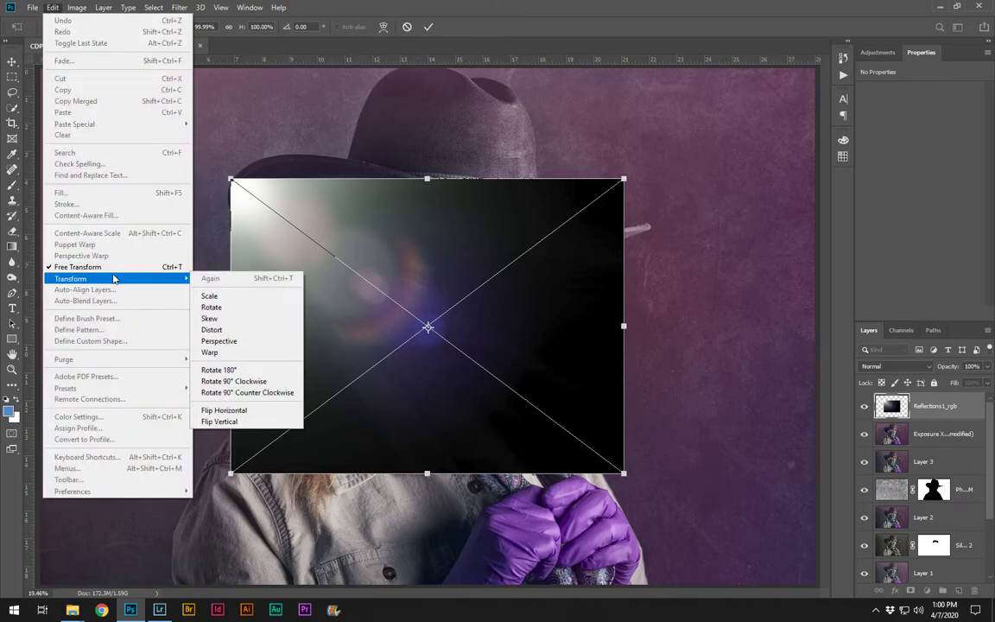
left_click(235, 410)
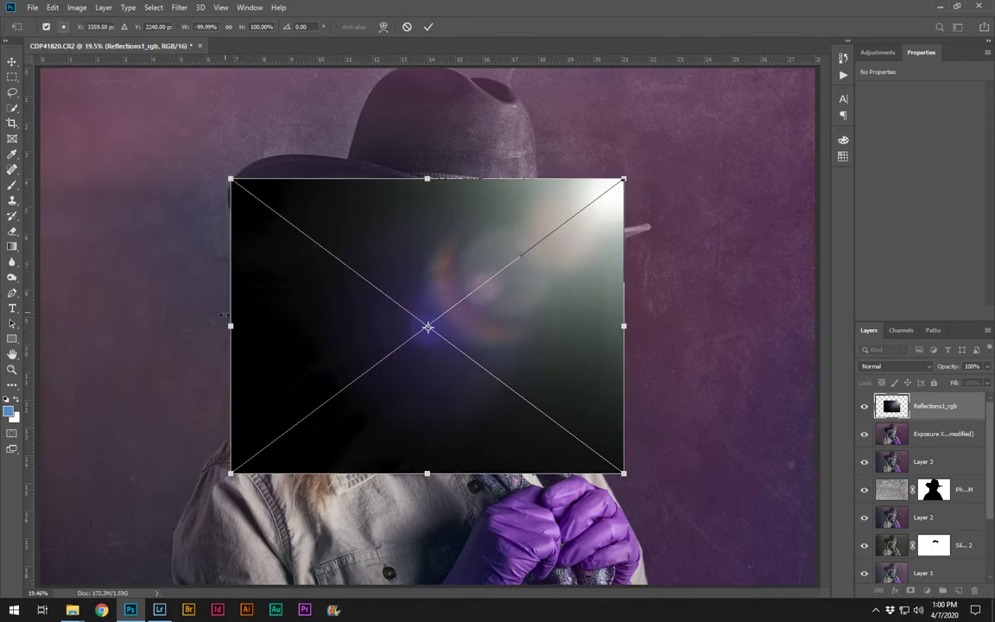
left_click_drag(230, 373, 40, 345)
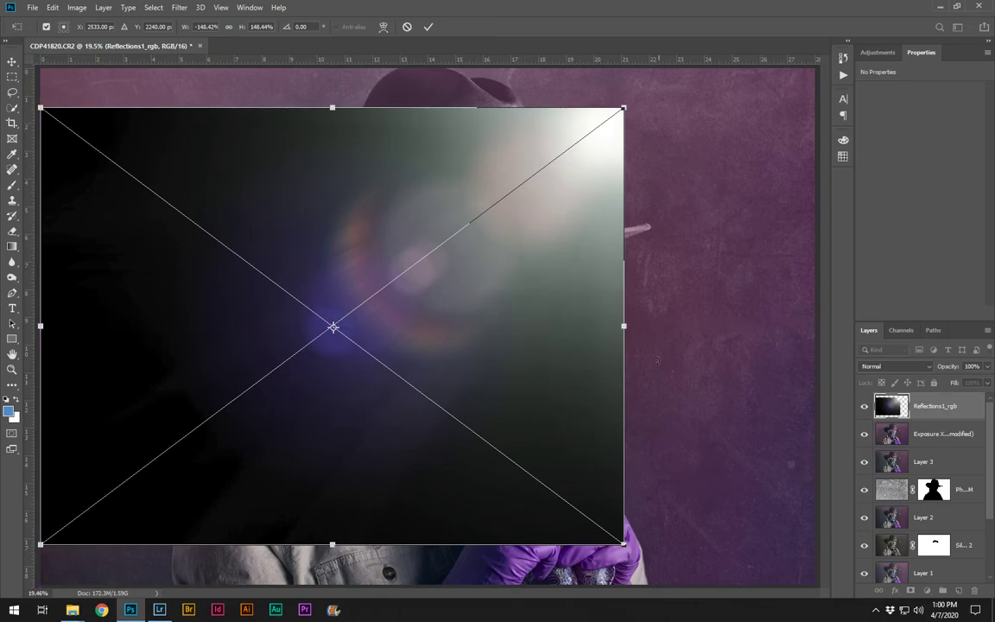
left_click_drag(623, 327, 850, 346)
mouse_move(546, 278)
left_mouse_down()
mouse_move(493, 283)
mouse_move(532, 277)
left_mouse_up()
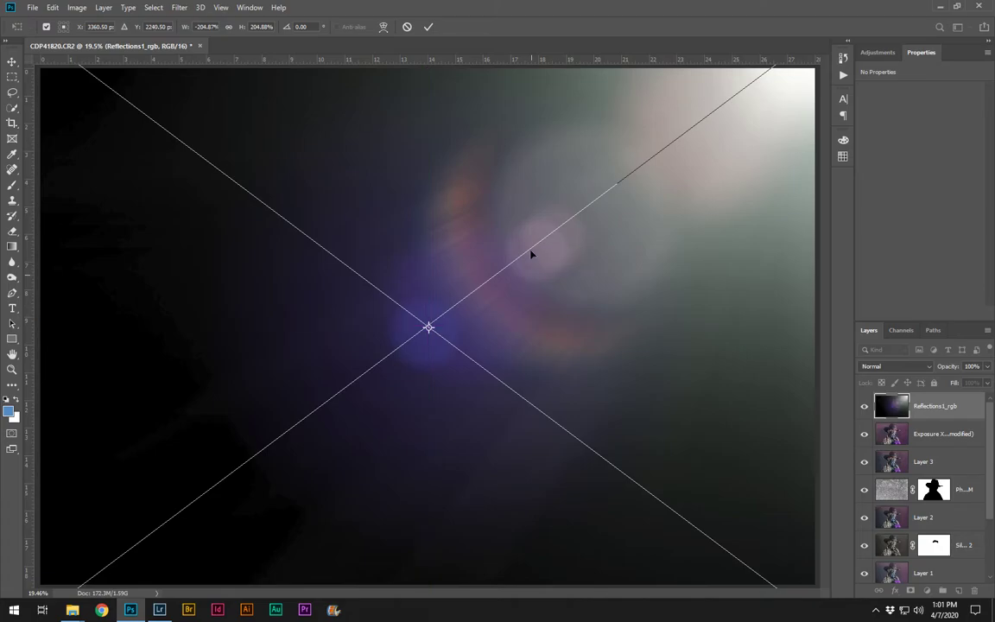
left_click(428, 27)
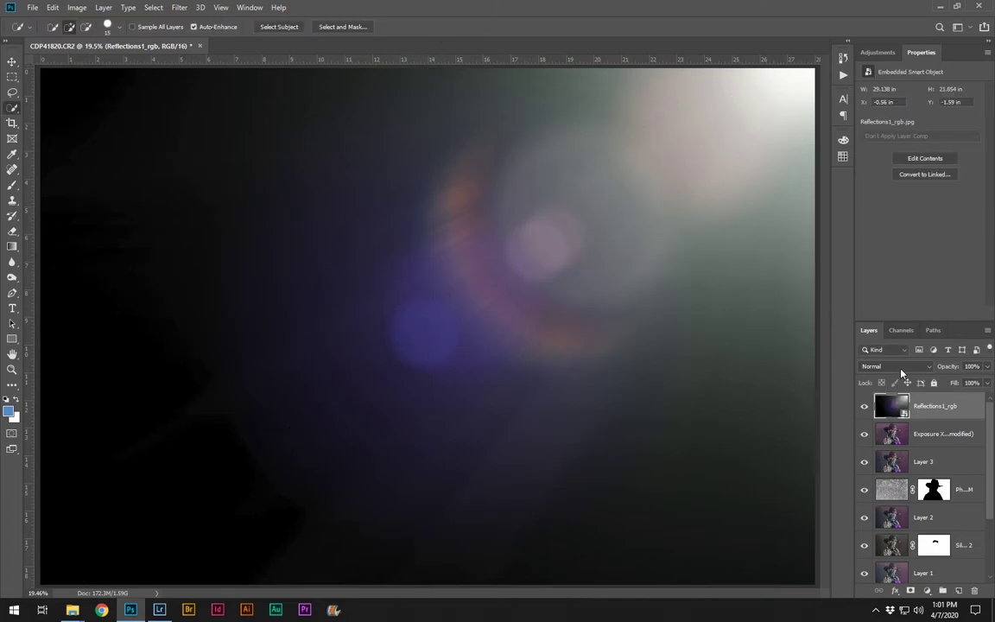
Step: Set the Reflections1_rgb layer to Soft Light blending and 75% opacity
left_click(899, 366)
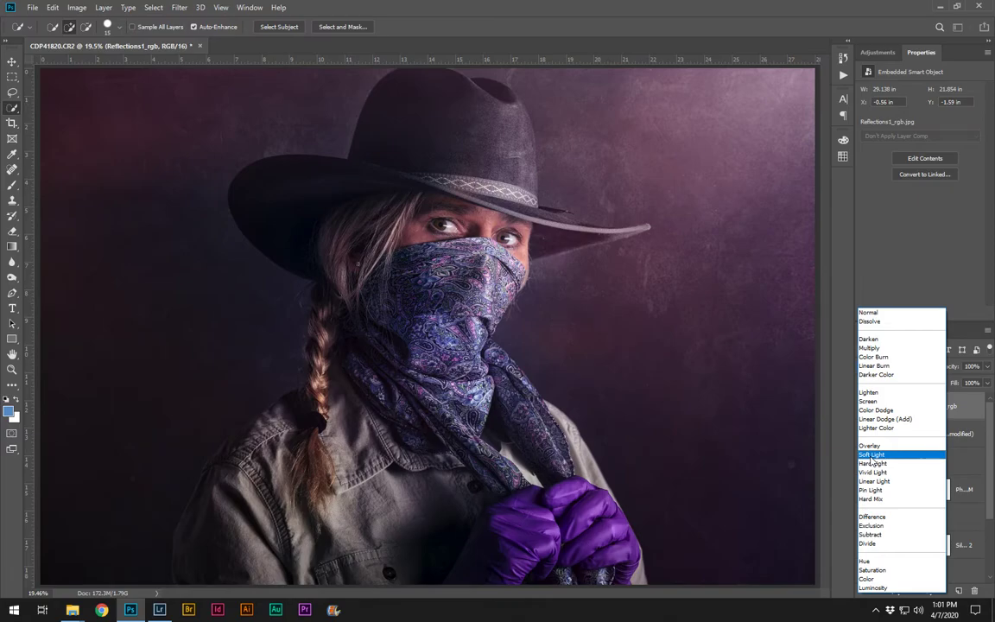
left_click(871, 455)
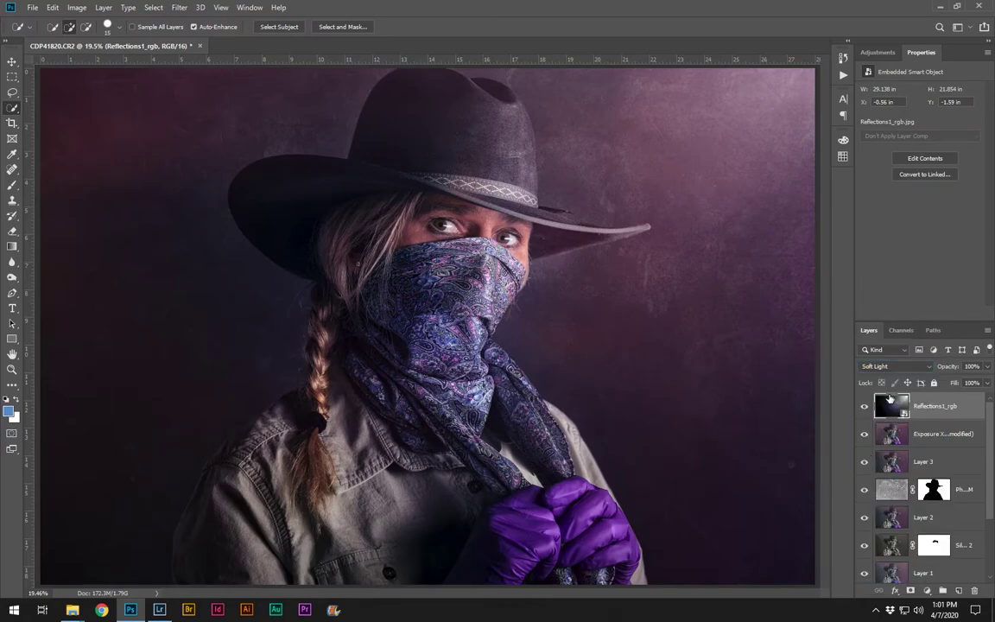
left_click(988, 366)
left_click_drag(987, 381, 974, 382)
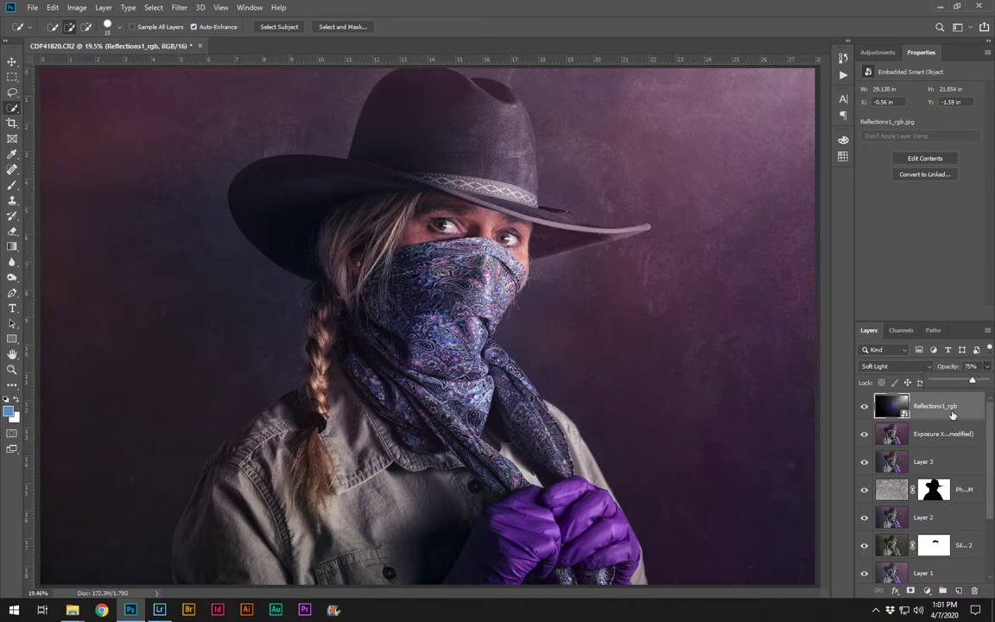
left_click(938, 491)
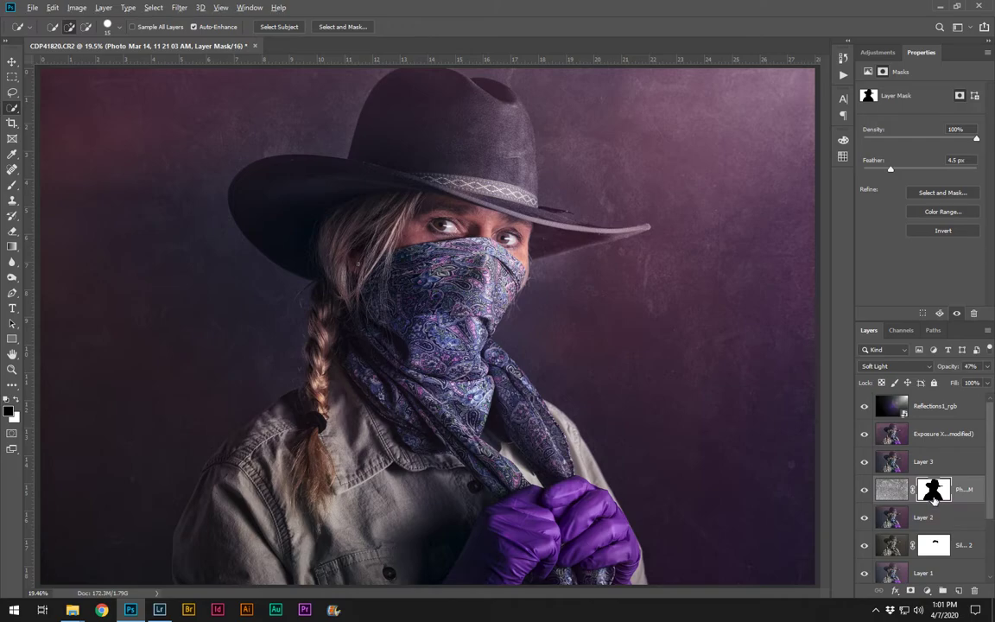
left_click_drag(933, 496, 936, 410)
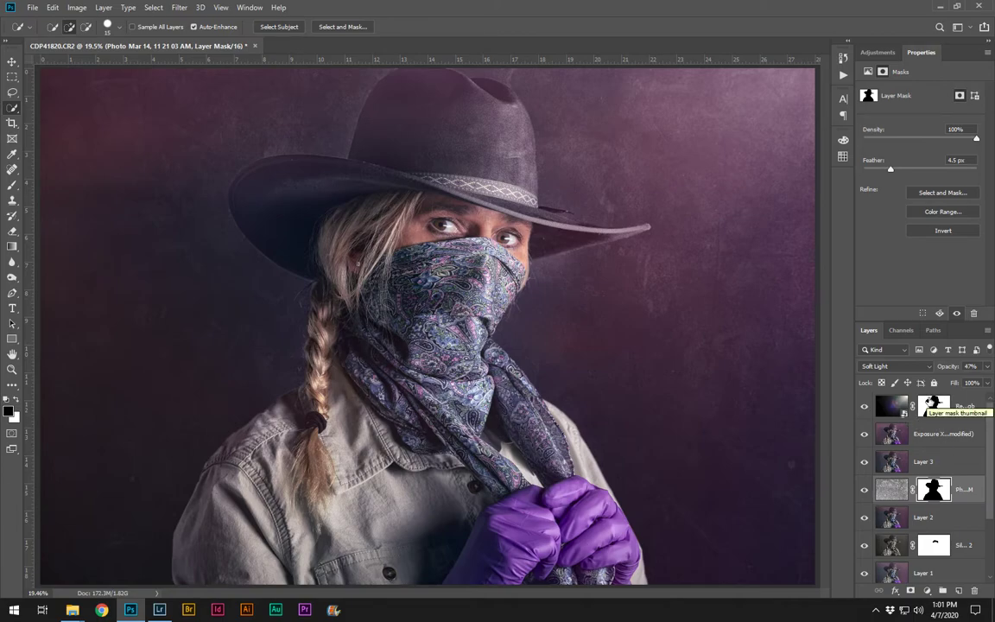
left_click(932, 405)
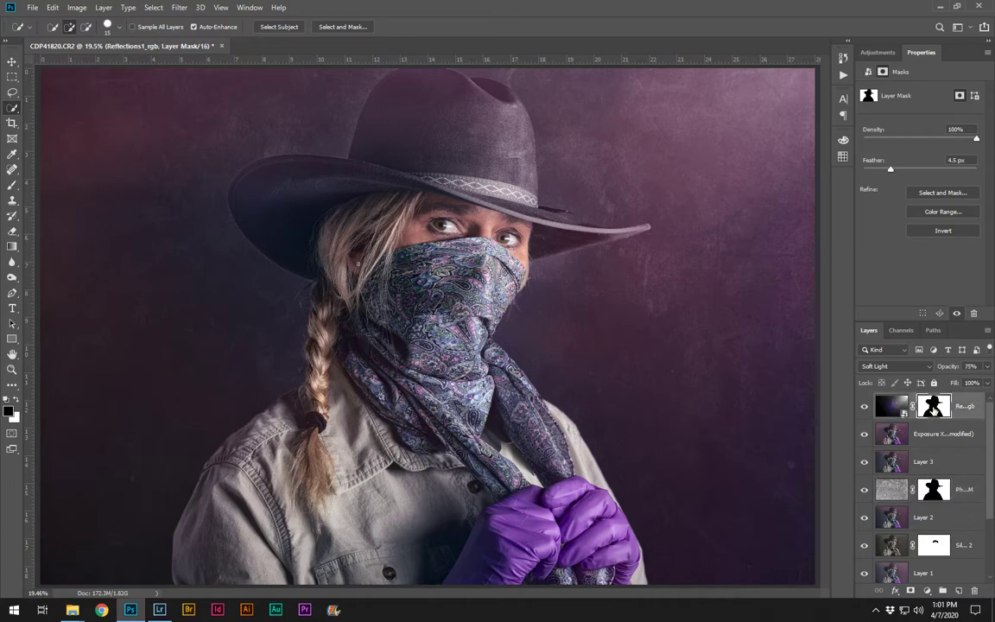
right_click(932, 409)
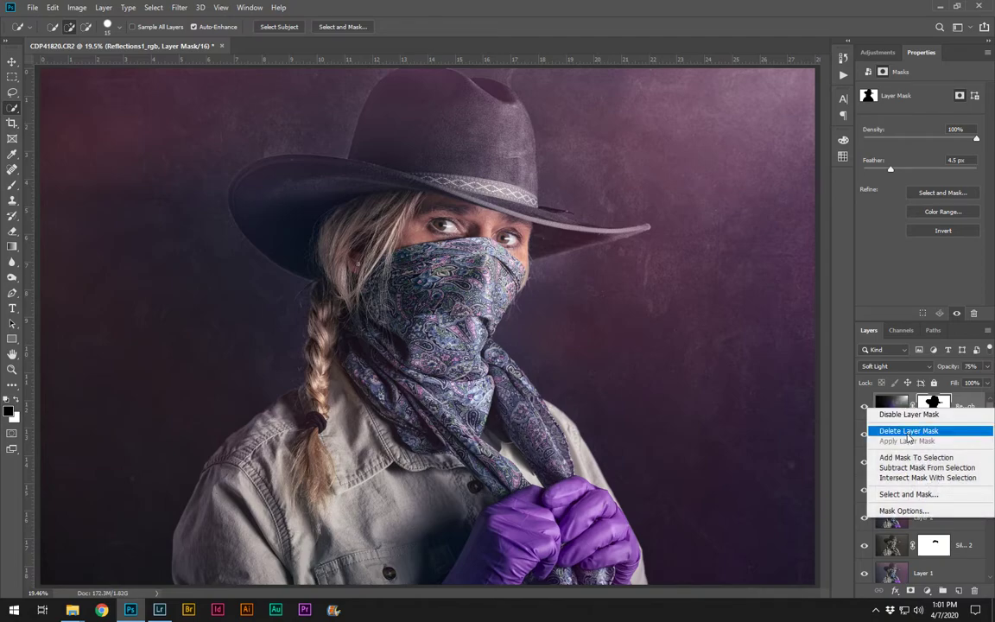
left_click(914, 435)
Step: Add a white layer mask to Reflections1_rgb and paint black over the face and bandana with a 500 px brush at 30% opacity
left_click(909, 589)
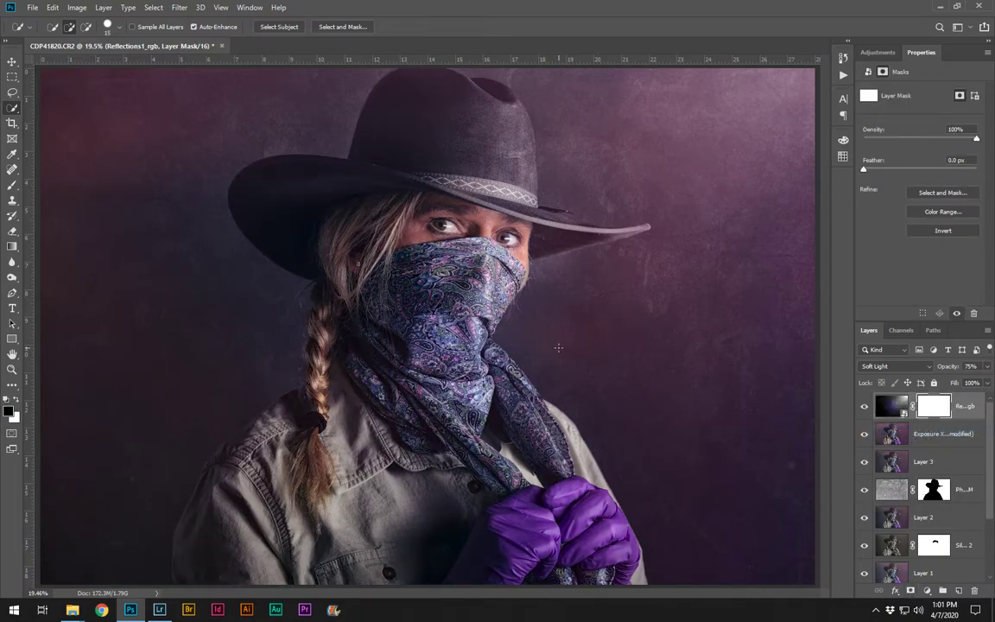
key("b")
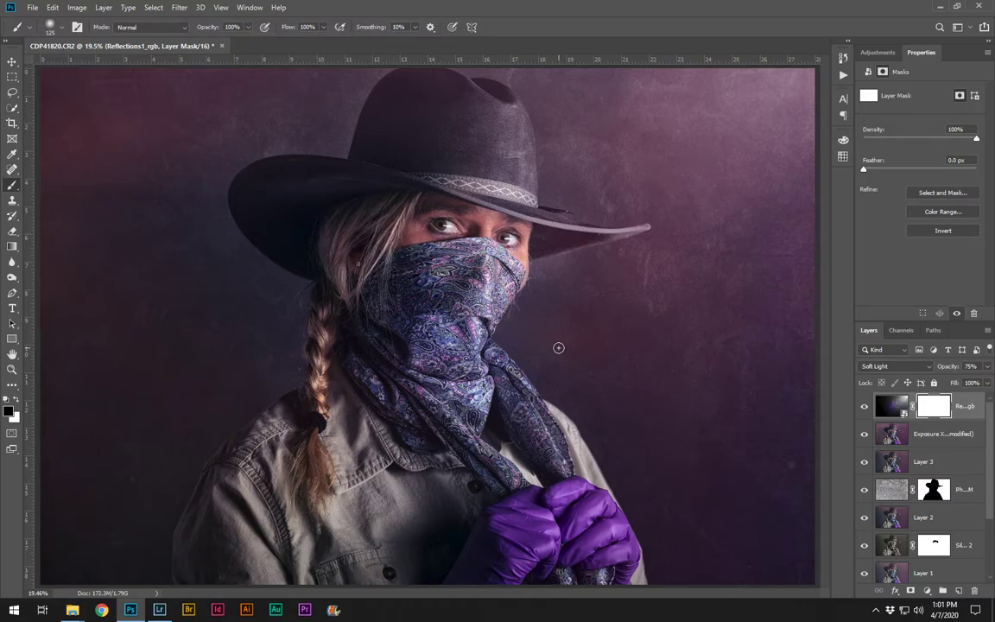
key("]")
key("]")
key("]")
key("]")
key("]")
key("]")
key("]")
left_click_drag(472, 227, 455, 202)
mouse_move(436, 329)
left_mouse_down()
mouse_move(500, 546)
mouse_move(518, 486)
left_mouse_up()
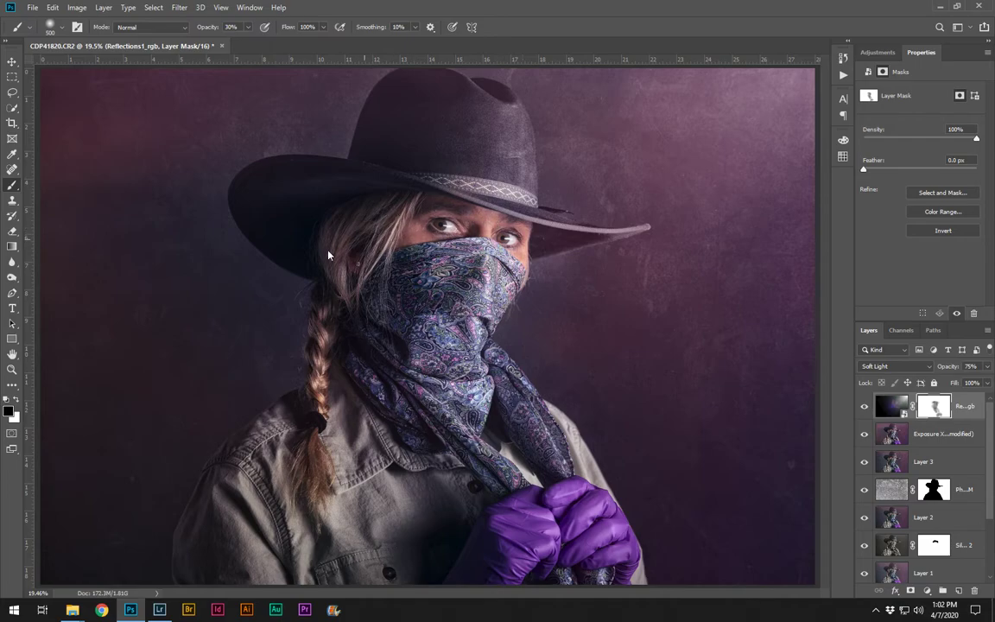
Step: Paint black at 30% opacity down the braid on the Reflections1_rgb mask using a smaller 250 px brush
key("bracketleft")
key("bracketleft")
key("bracketleft")
left_click_drag(327, 313, 321, 447)
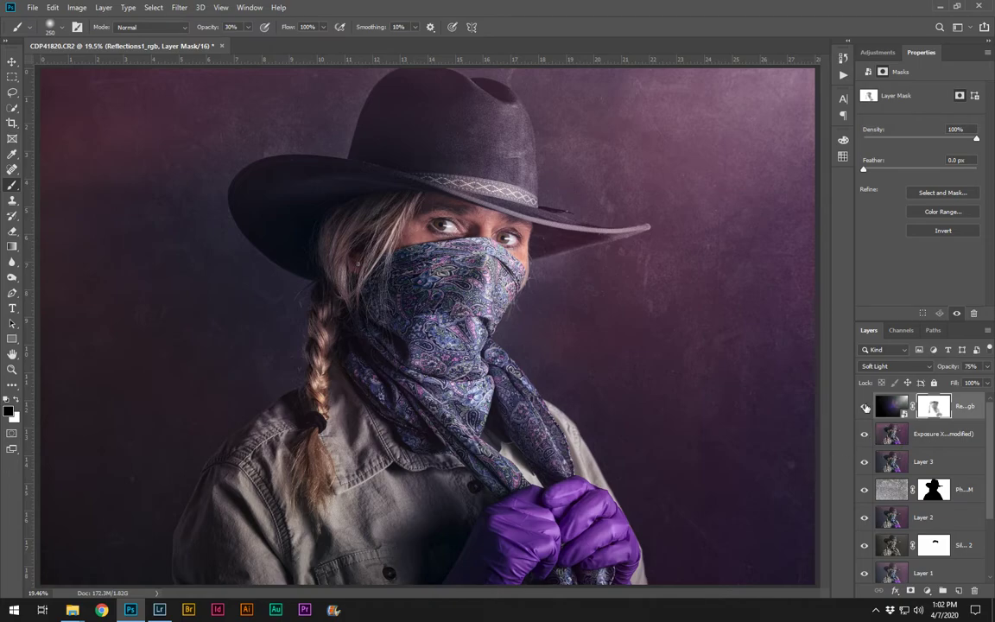
Step: Compare the portrait with and without the Reflections1_rgb layer, and with its layer mask disabled and enabled
left_click(865, 407)
left_click(864, 406)
left_click(933, 407, "shift")
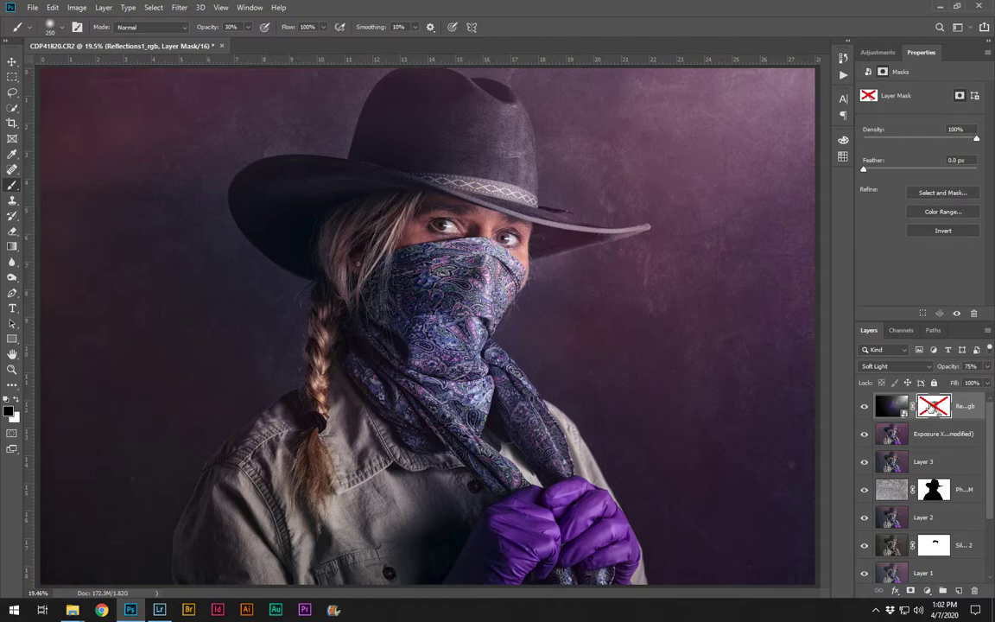
left_click(933, 407, "shift")
left_click(933, 407, "shift")
left_click(931, 408, "shift")
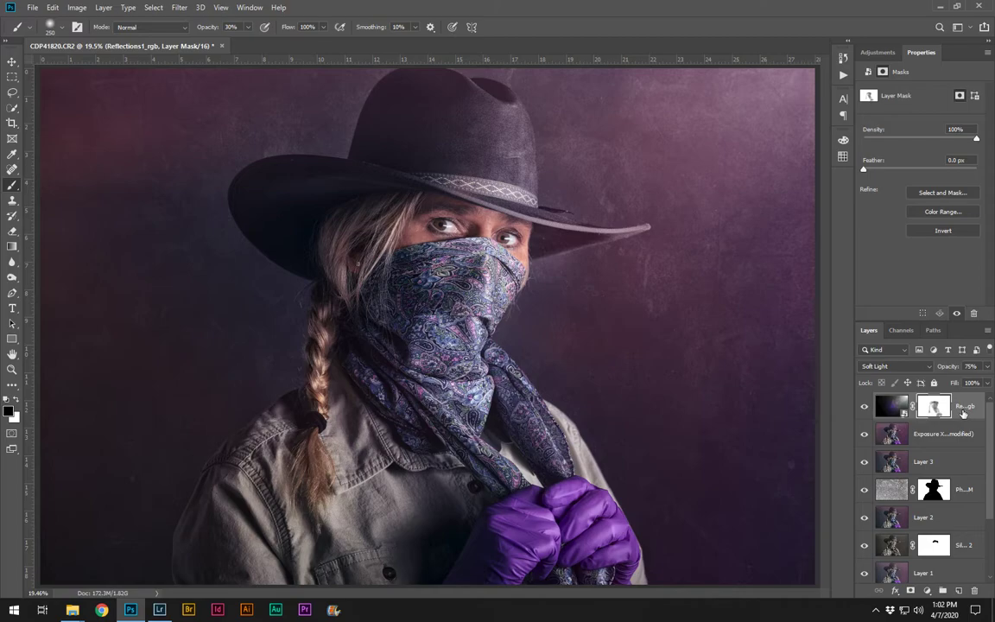
Step: Flatten the portrait into a single Background layer and save it
right_click(963, 415)
left_click(967, 411)
right_click(958, 407)
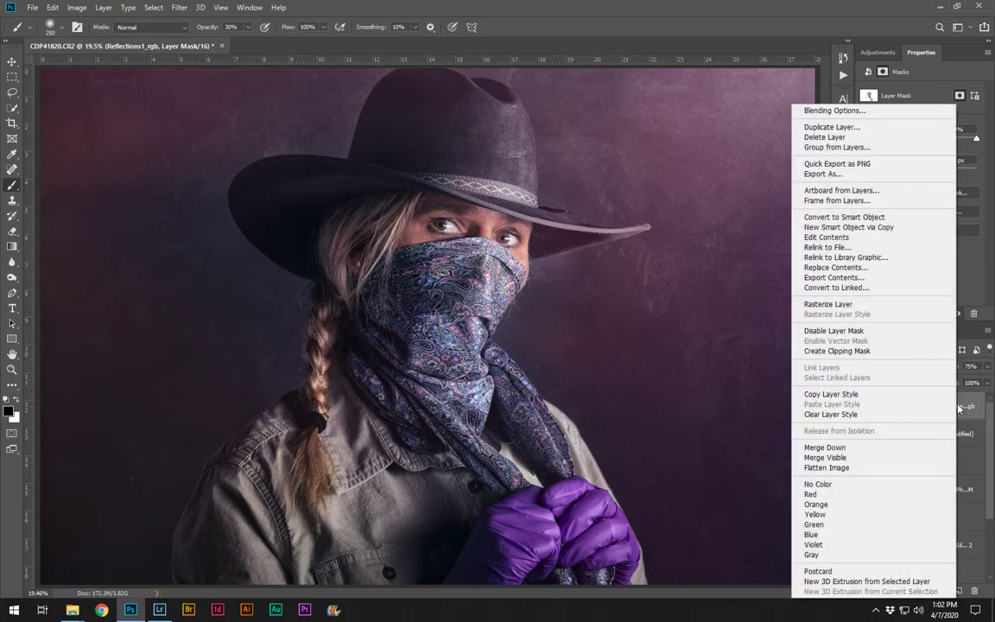
left_click(852, 466)
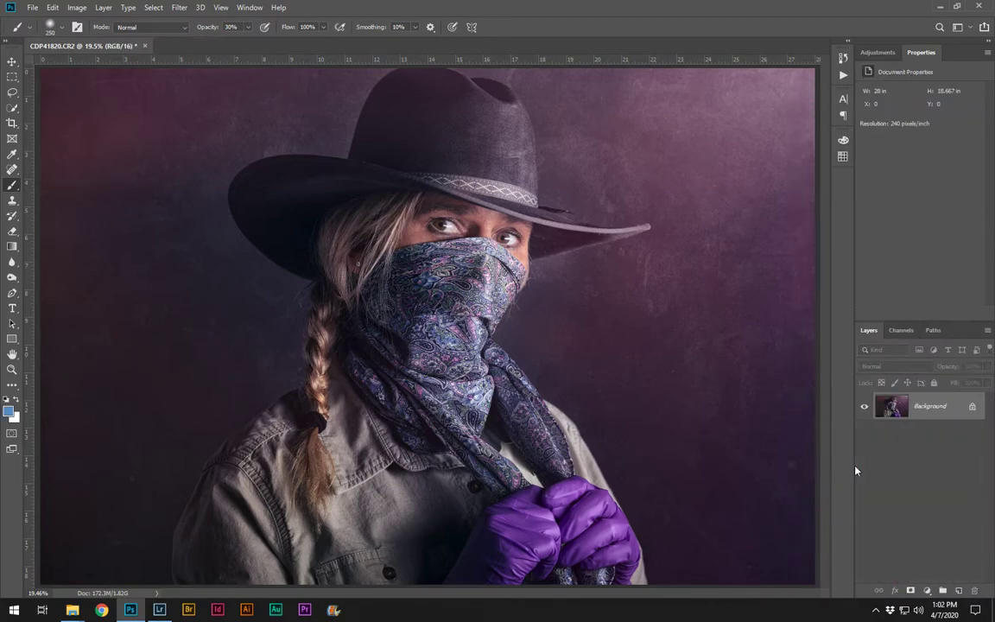
key("ctrl+s")
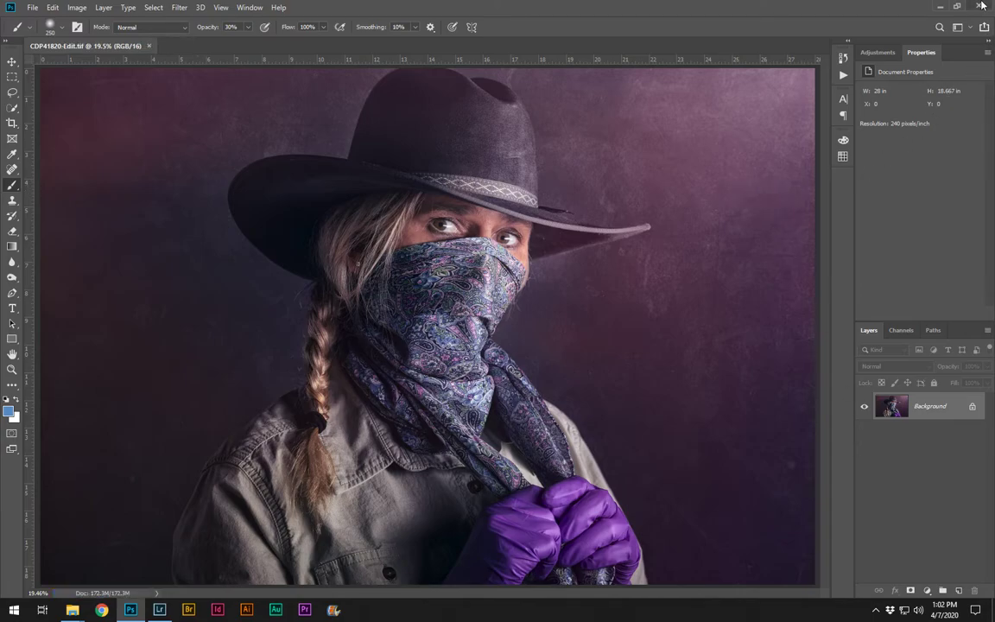
Step: Close Photoshop and clear the File Explorer window away to return to the edited portrait in Lightroom Classic
left_click(982, 6)
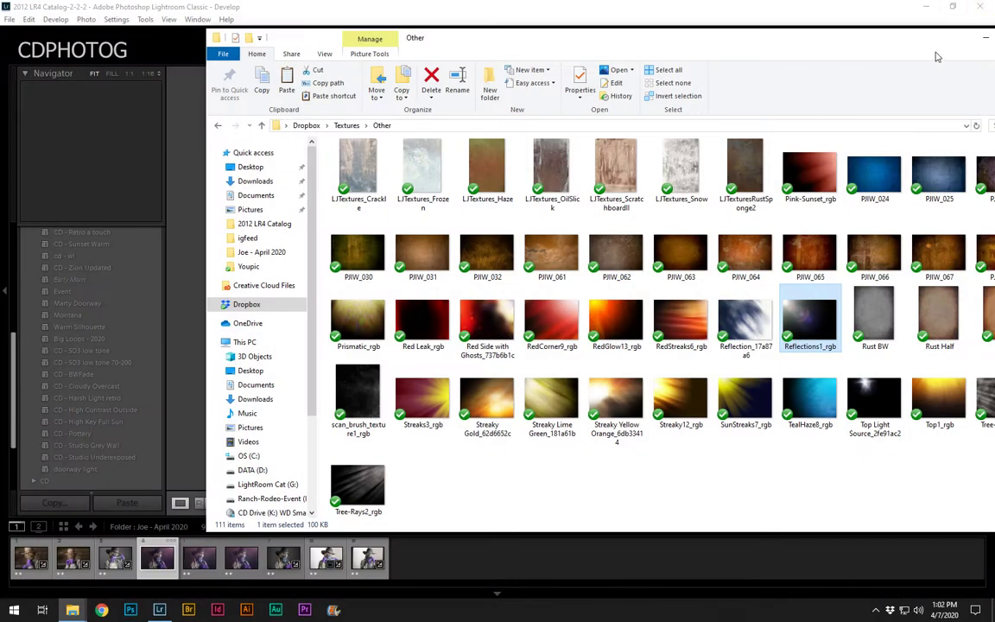
left_click_drag(937, 39, 818, 45)
left_click(867, 46)
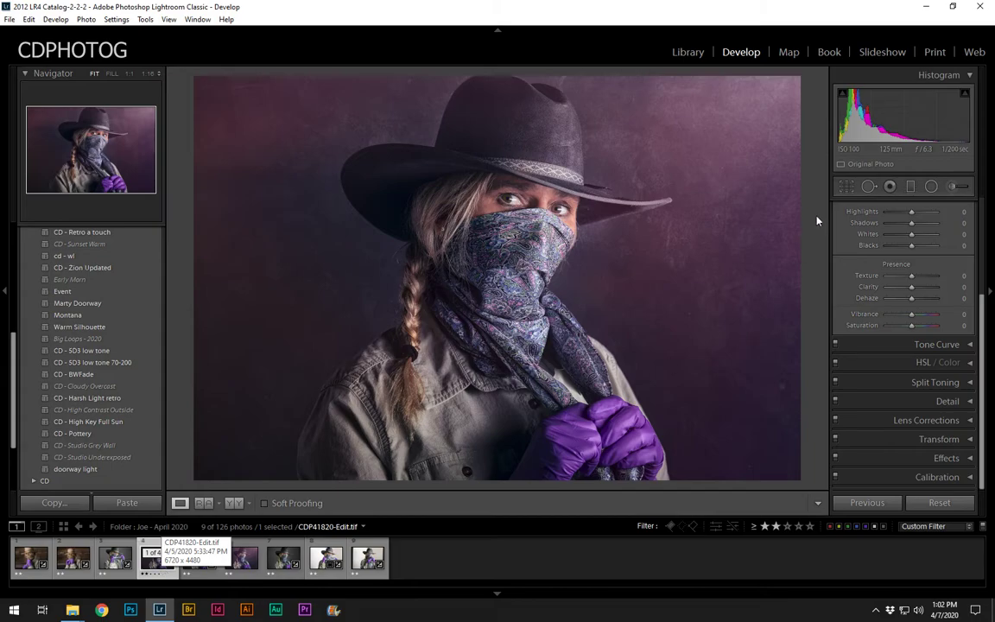
Step: Darken the shirt's shoulder and collar around the braid with an Adjustment Brush at -0.44 exposure, then close the brush
left_click(953, 187)
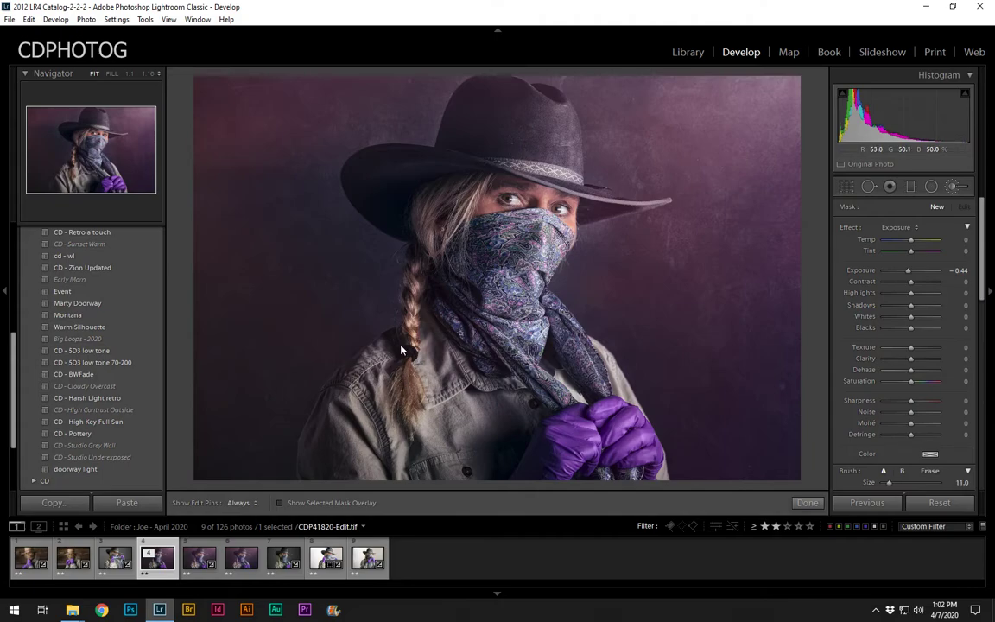
left_click_drag(390, 423, 359, 394)
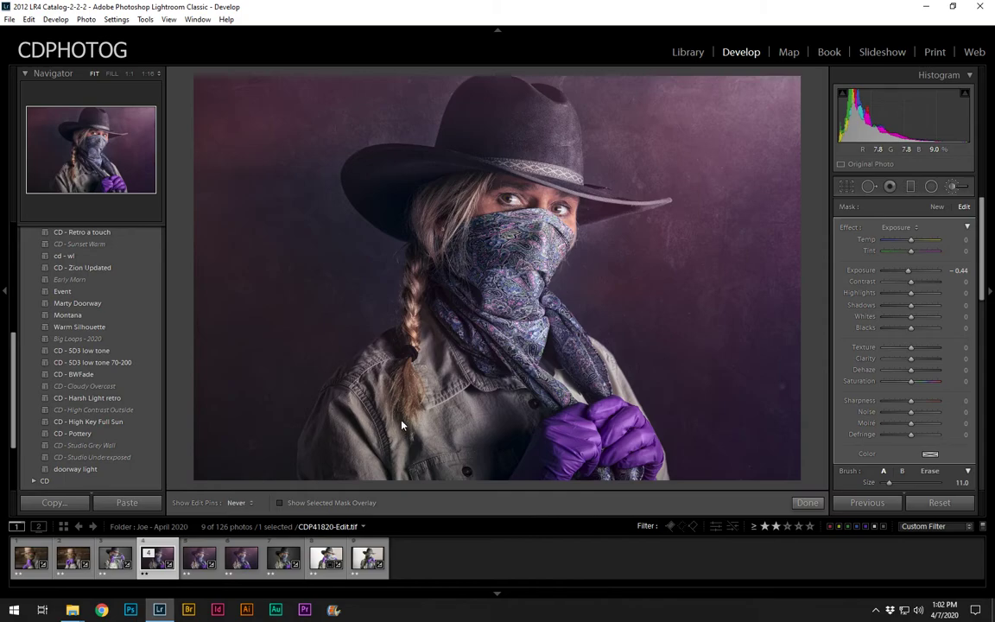
key("h")
key("h")
key("h")
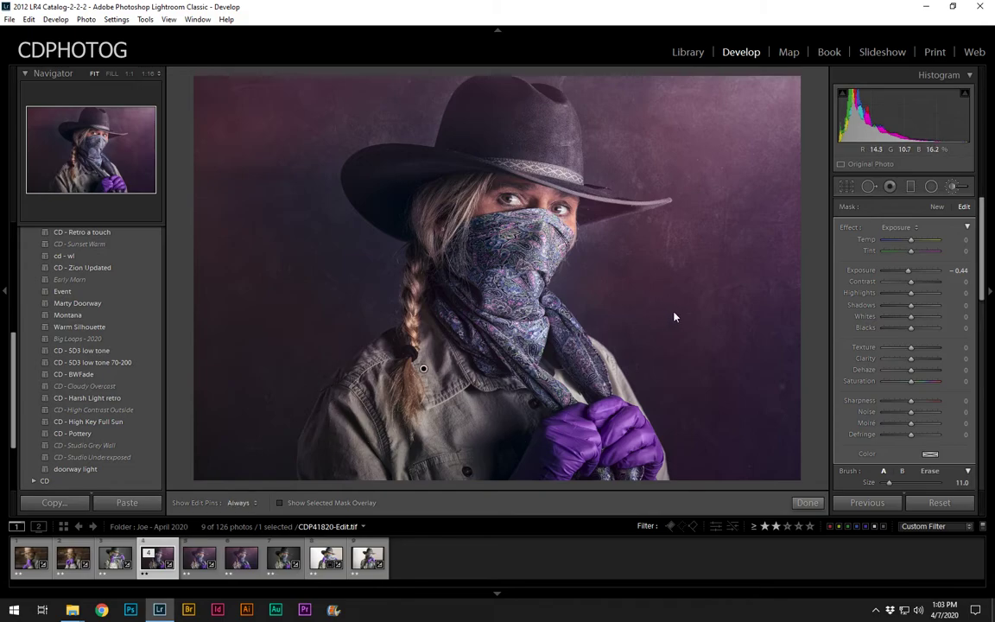
left_click(955, 188)
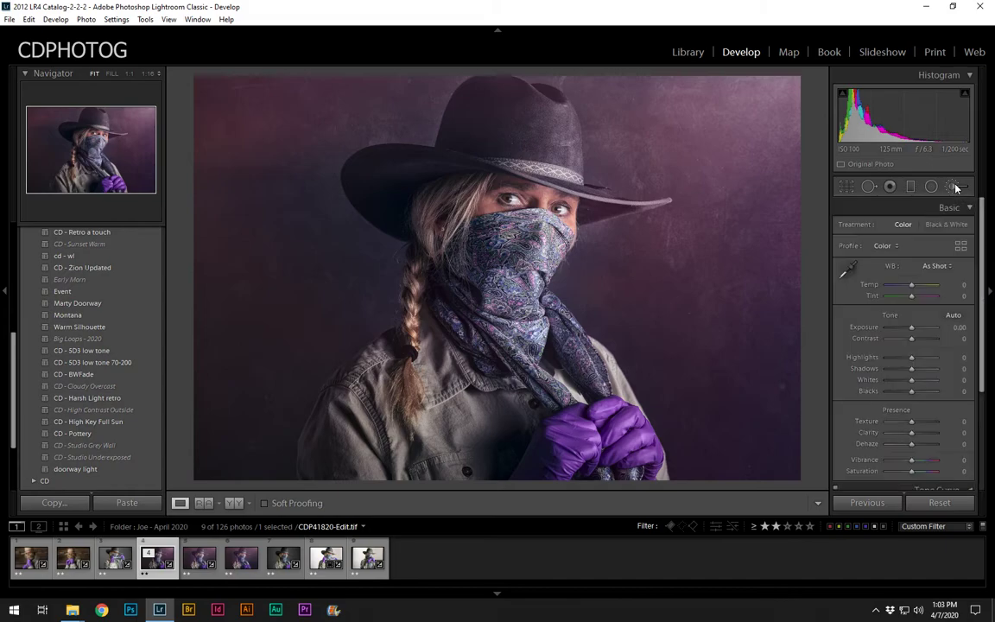